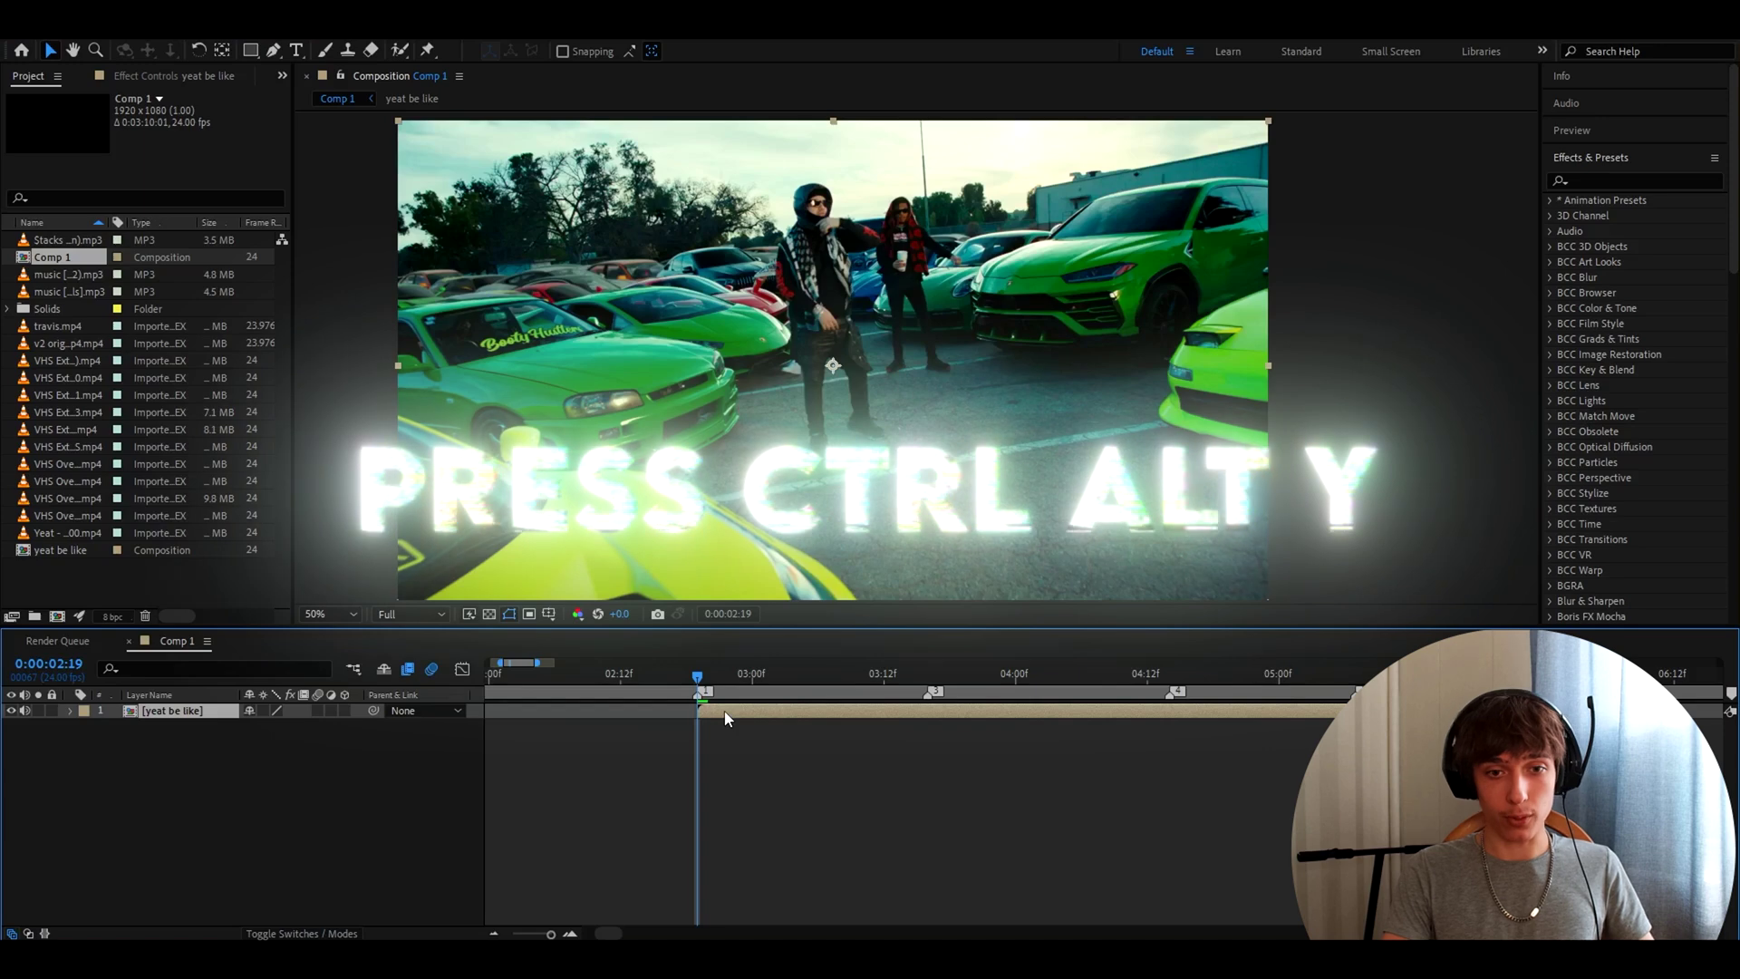
Add an adjustment layer above the clip and apply Noise with Amount of Noise at 10%
{"action": "key", "text": "ctrl+alt+y"}
{"action": "left_click", "coordinate": [1629, 183]}
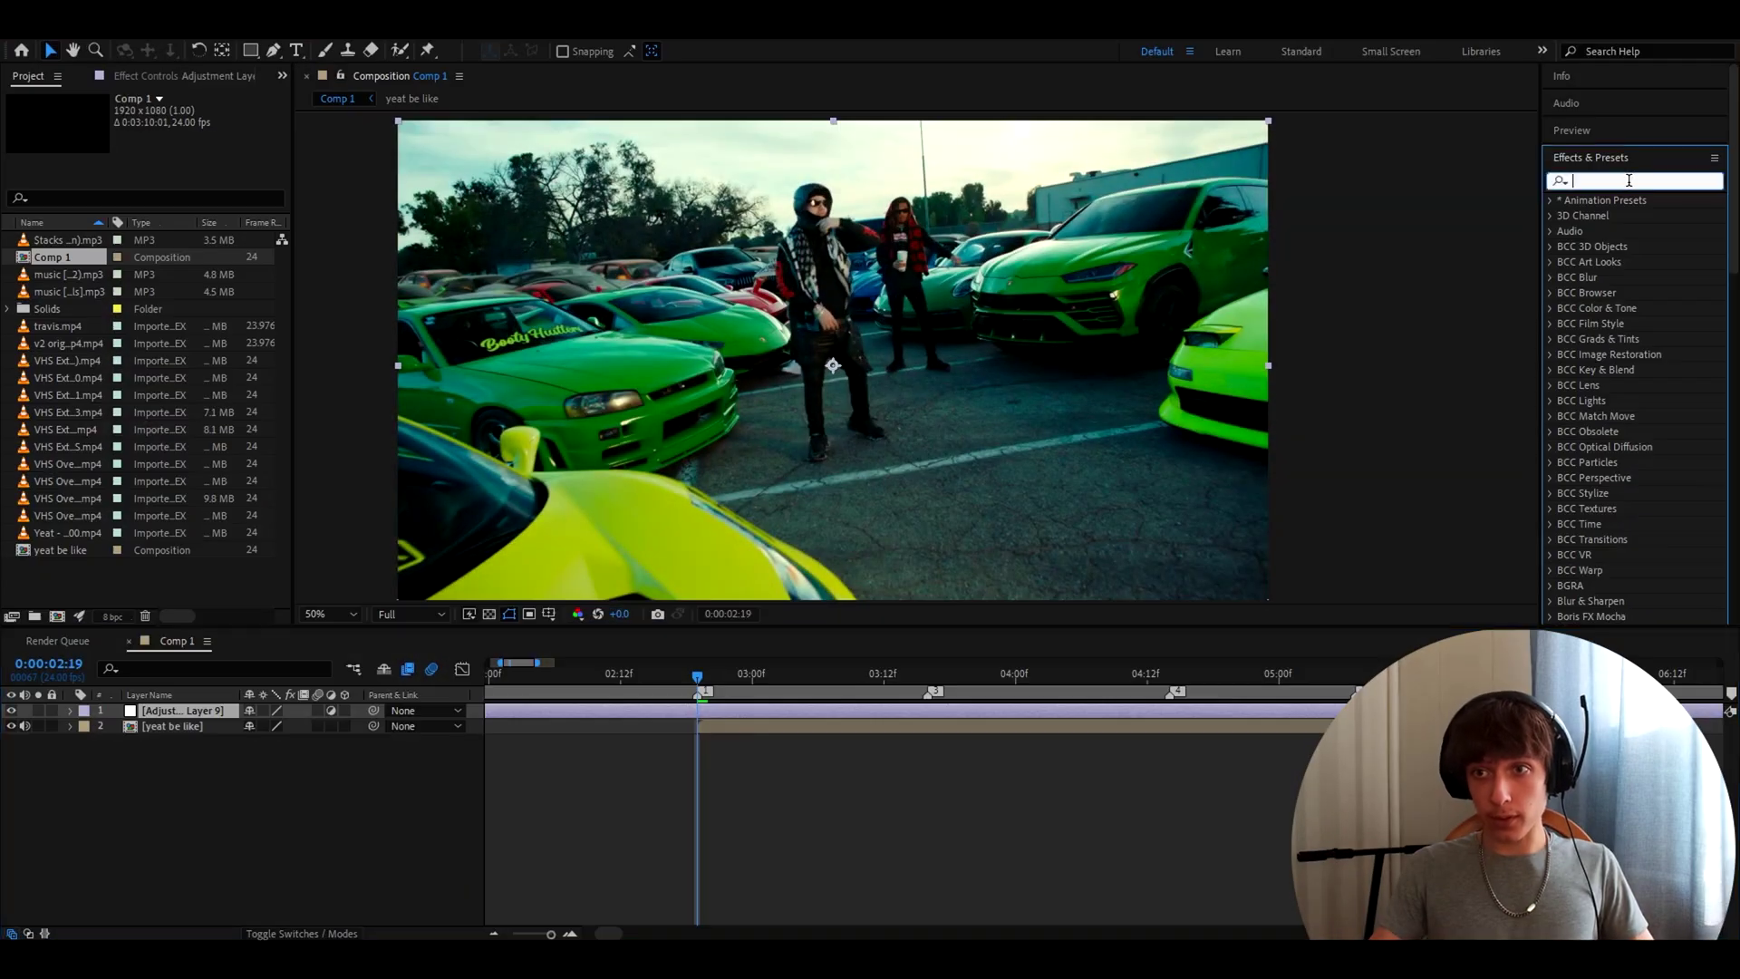
{"action": "type", "text": "noise"}
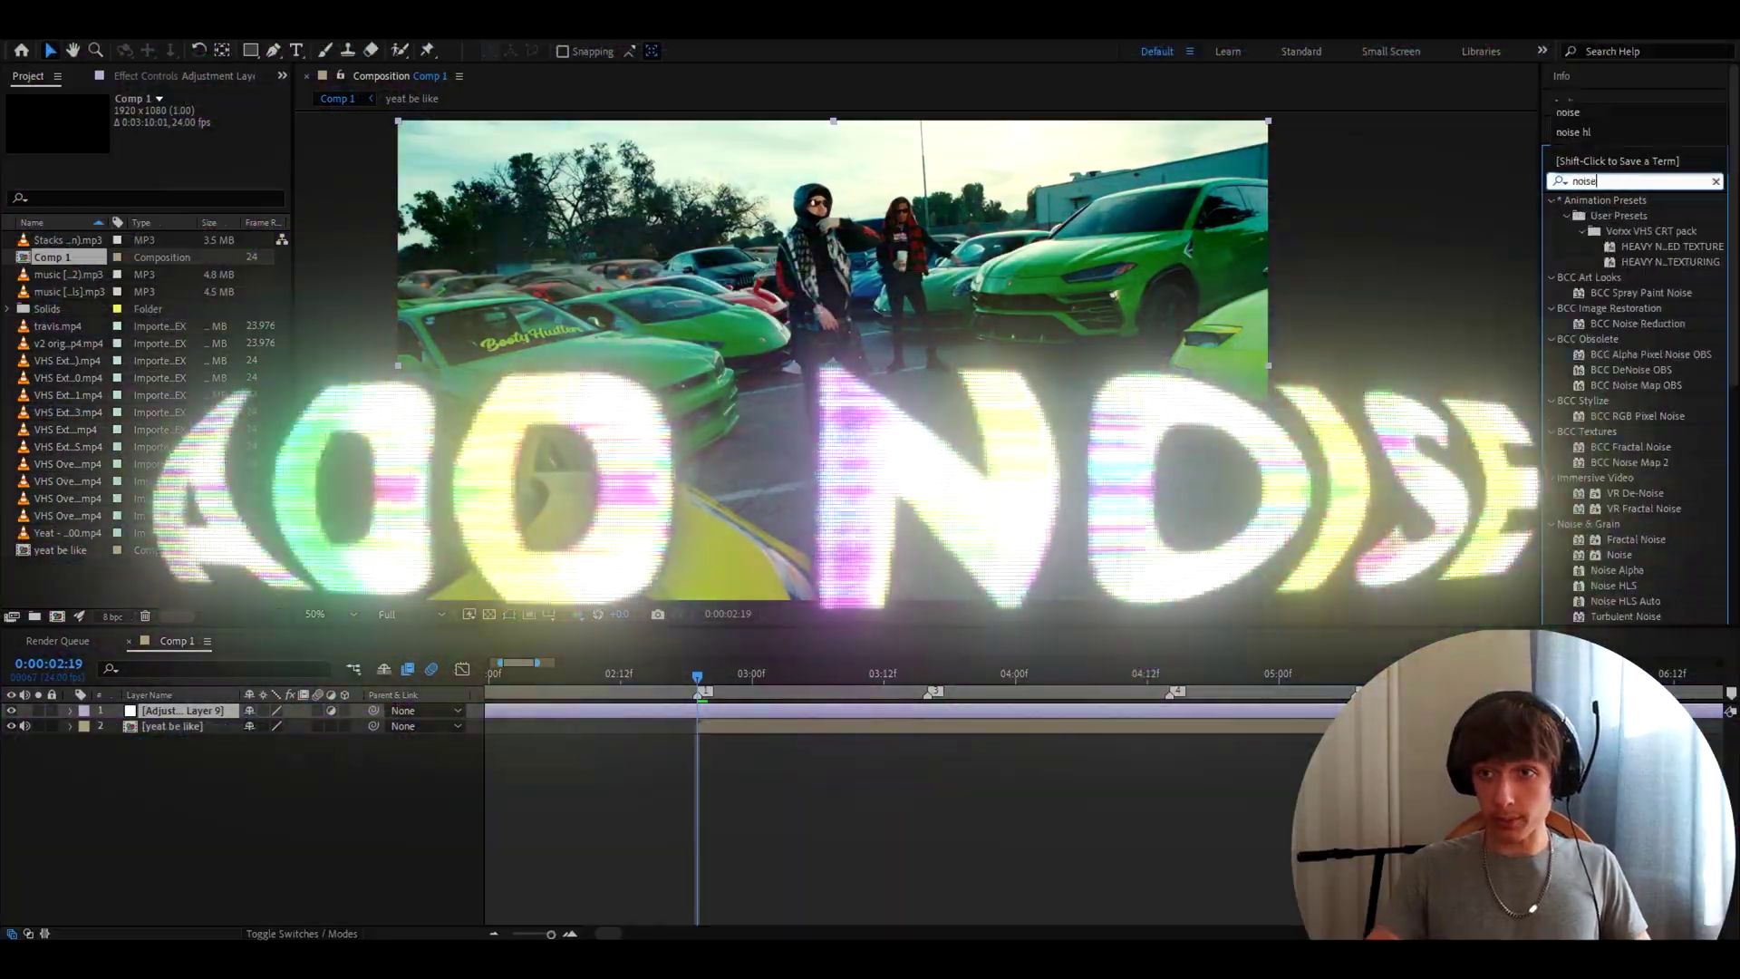
{"action": "left_click_drag", "start_coordinate": [1619, 555], "coordinate": [713, 709]}
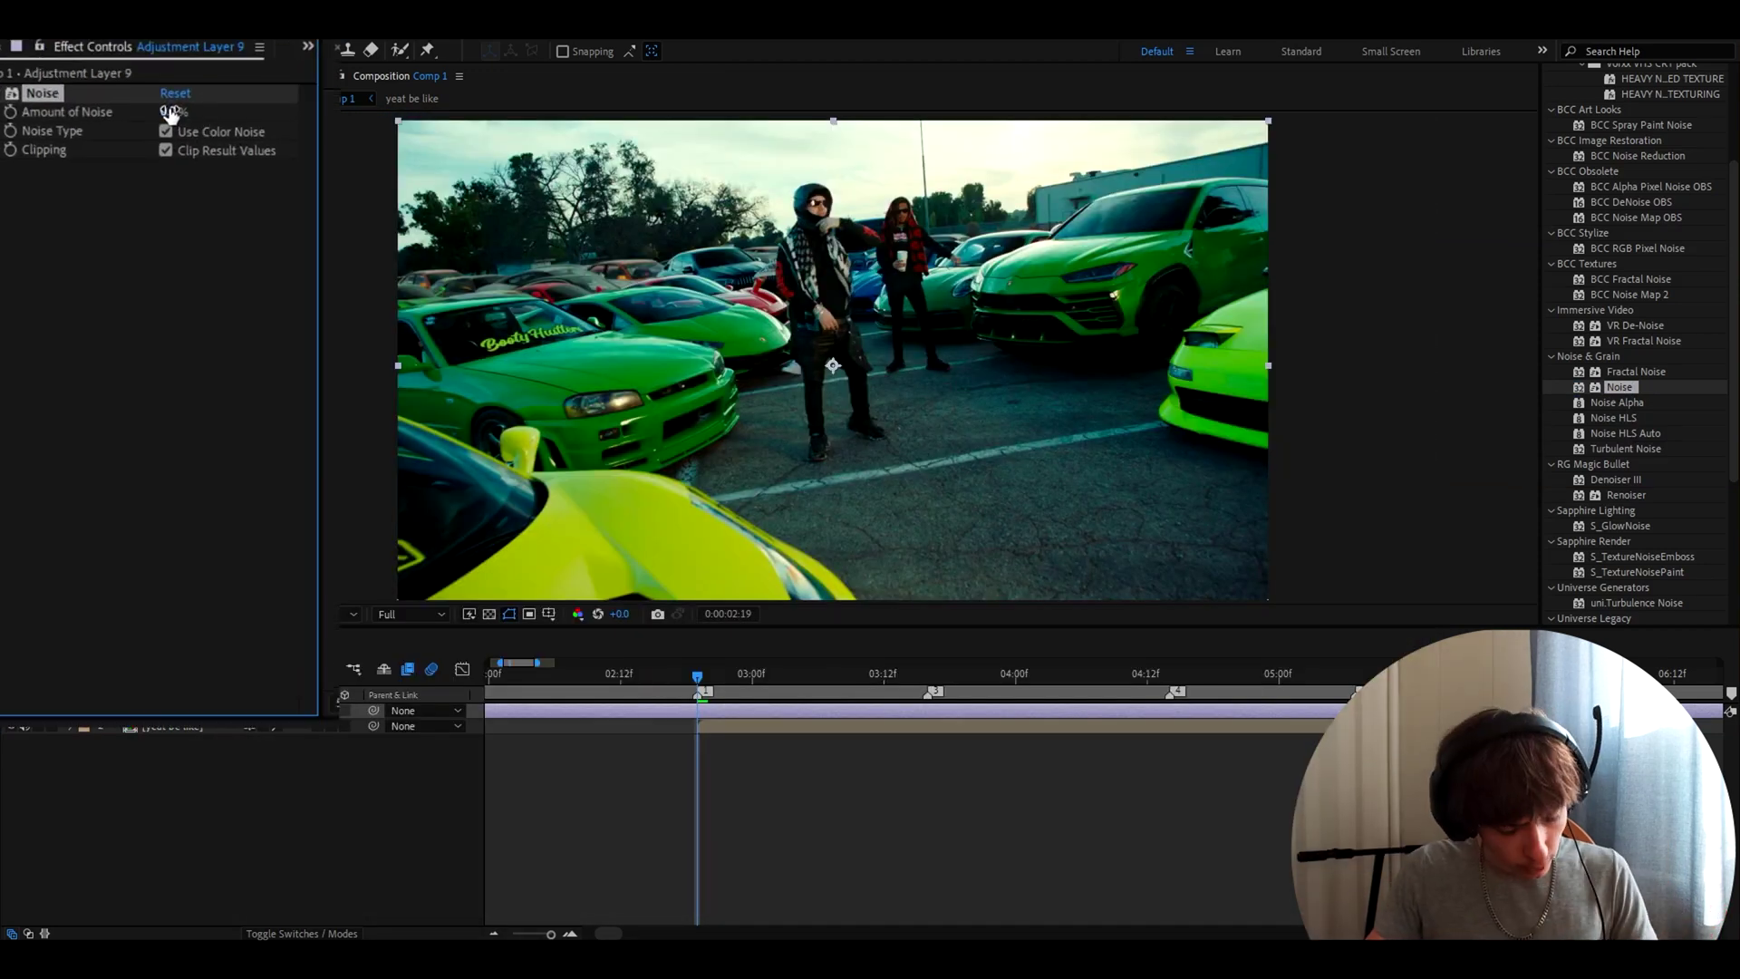
{"action": "left_click", "coordinate": [168, 111]}
{"action": "type", "text": "10"}
{"action": "key", "text": "Return"}
Turn off color noise and set the Color Balance shadows to red 2, green -2, blue 2
{"action": "left_click", "coordinate": [167, 130]}
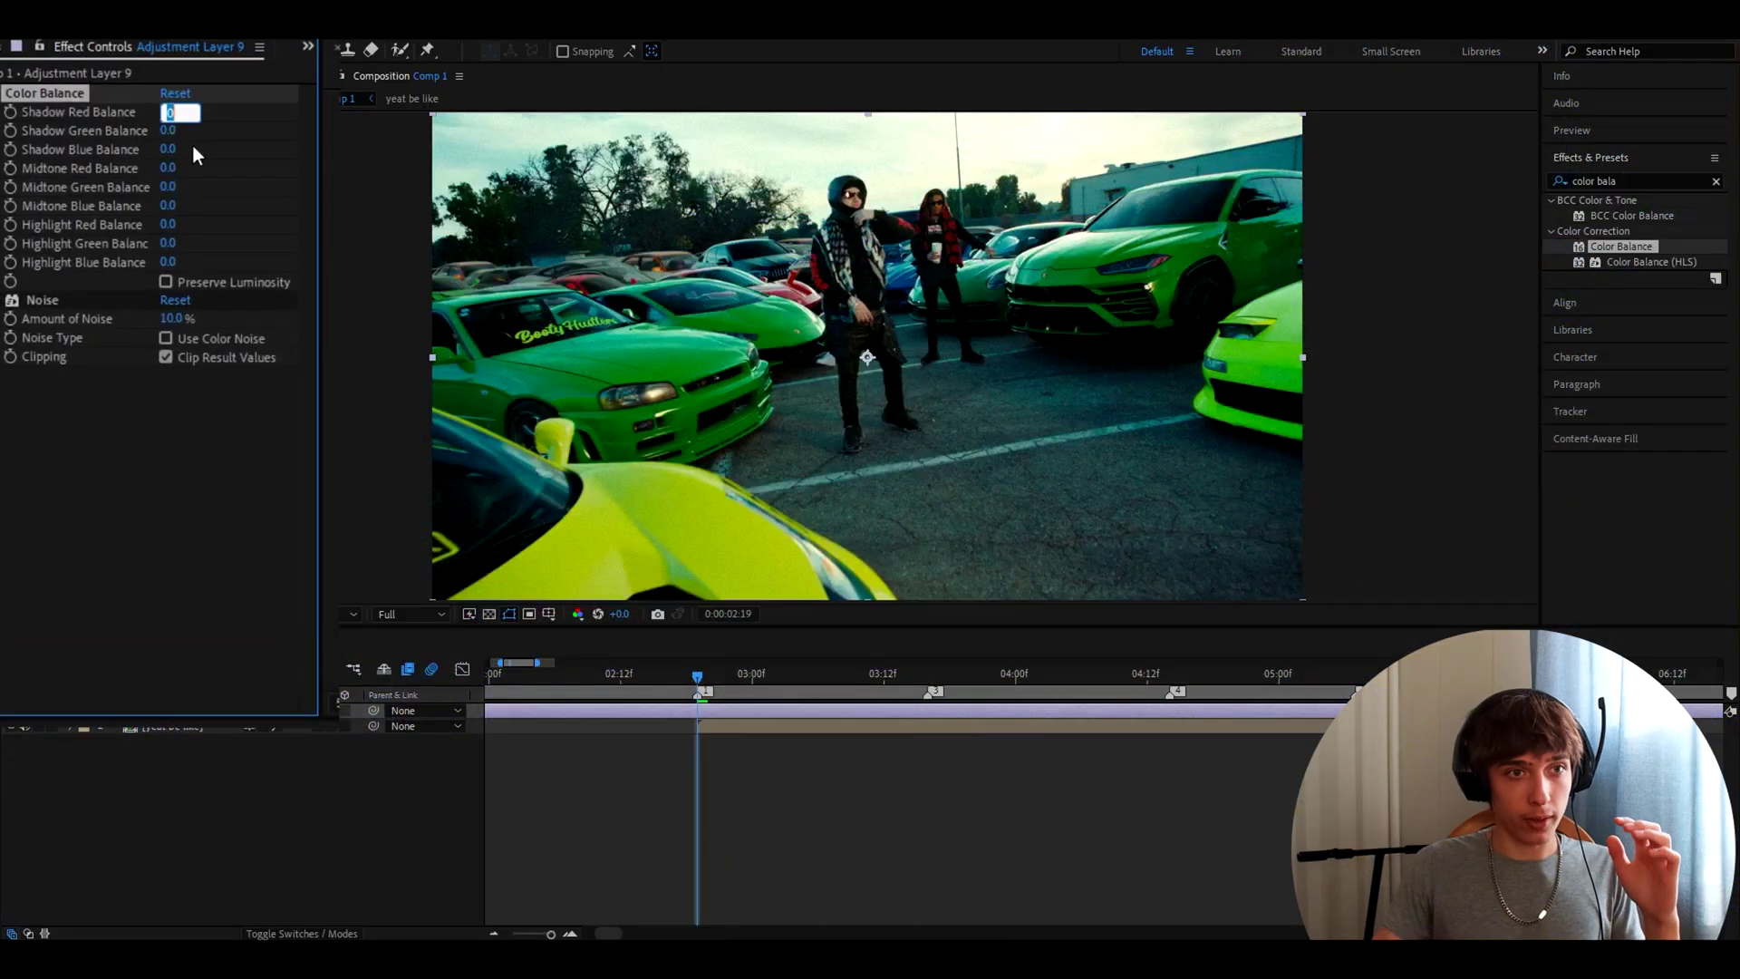
{"action": "type", "text": "2"}
{"action": "left_click", "coordinate": [167, 130]}
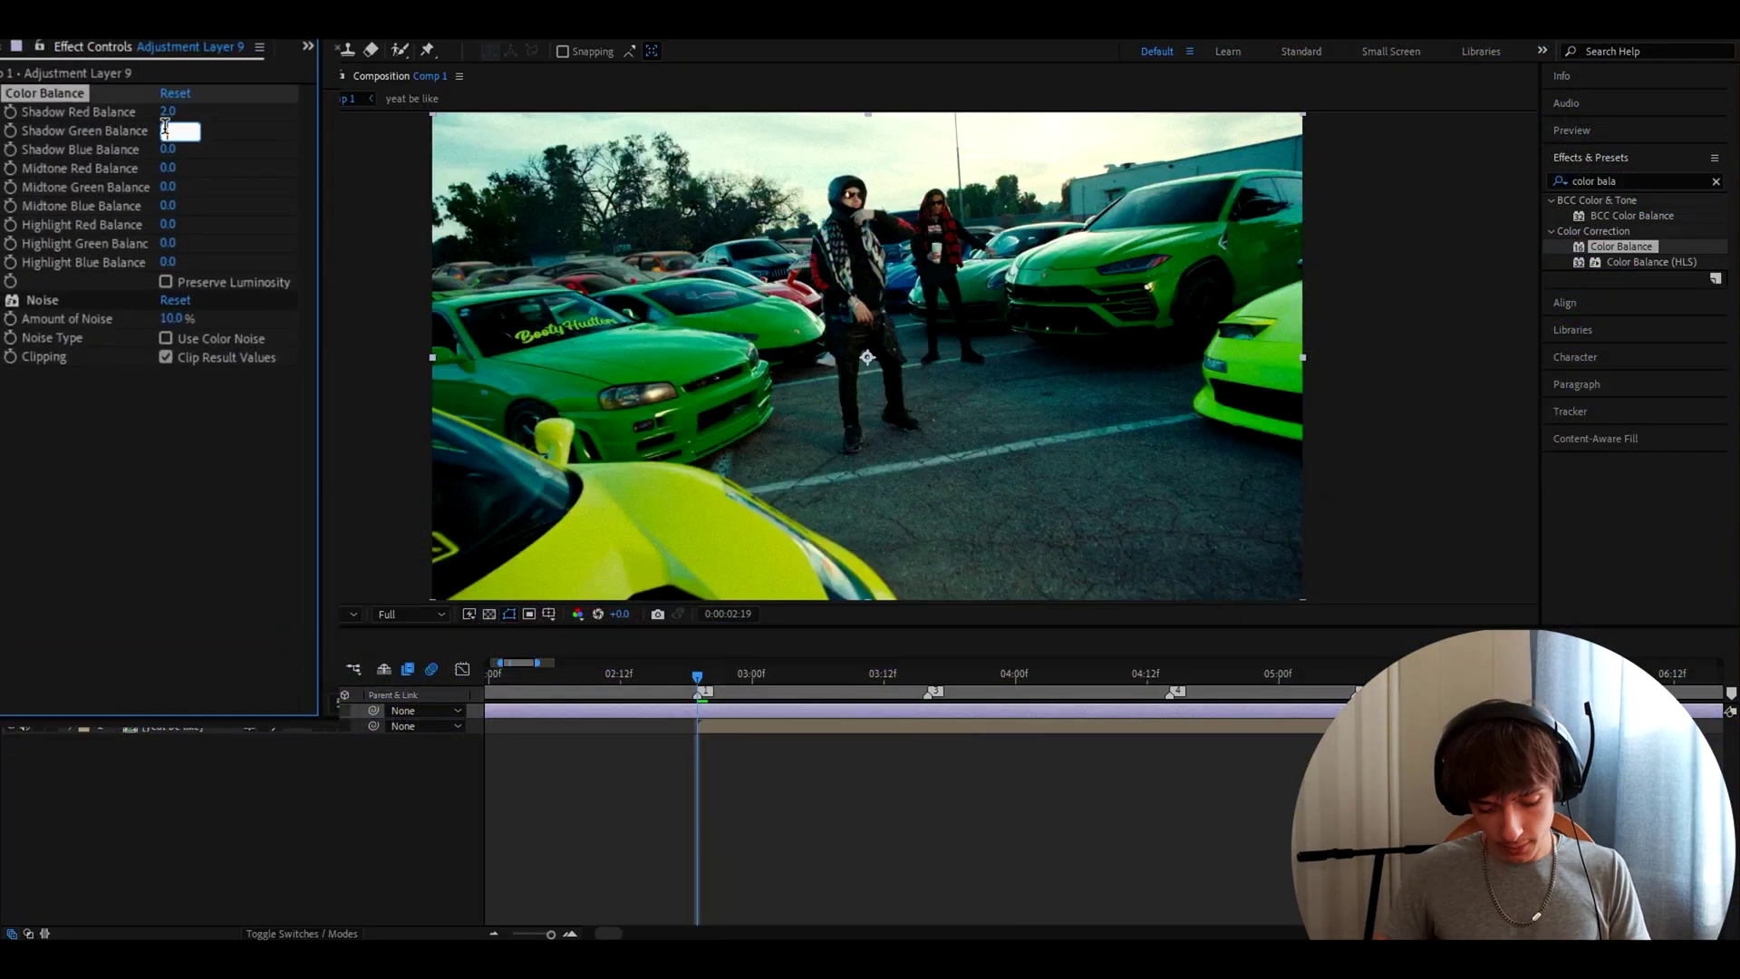
{"action": "key", "text": "Tab"}
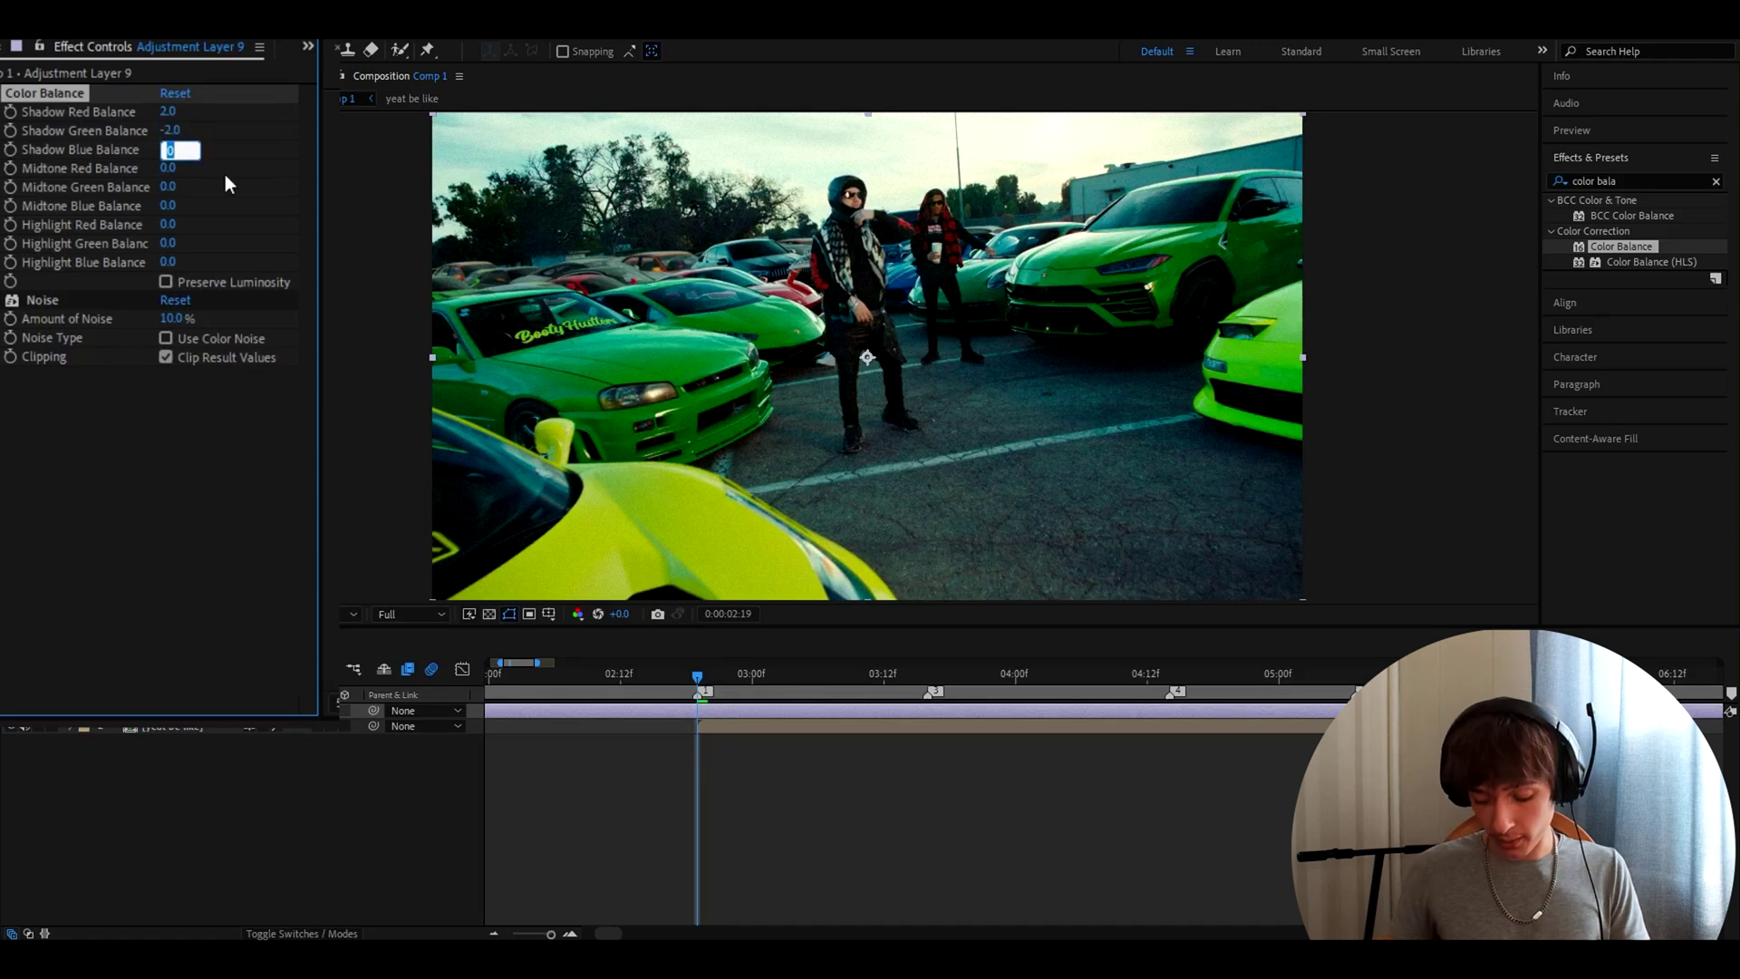
{"action": "key", "text": "Tab"}
Set the Color Balance midtones to red 2, green -2, blue 2
{"action": "type", "text": "2"}
{"action": "key", "text": "Return"}
{"action": "left_click", "coordinate": [168, 186]}
{"action": "type", "text": "-2"}
{"action": "key", "text": "Tab"}
{"action": "type", "text": "2"}
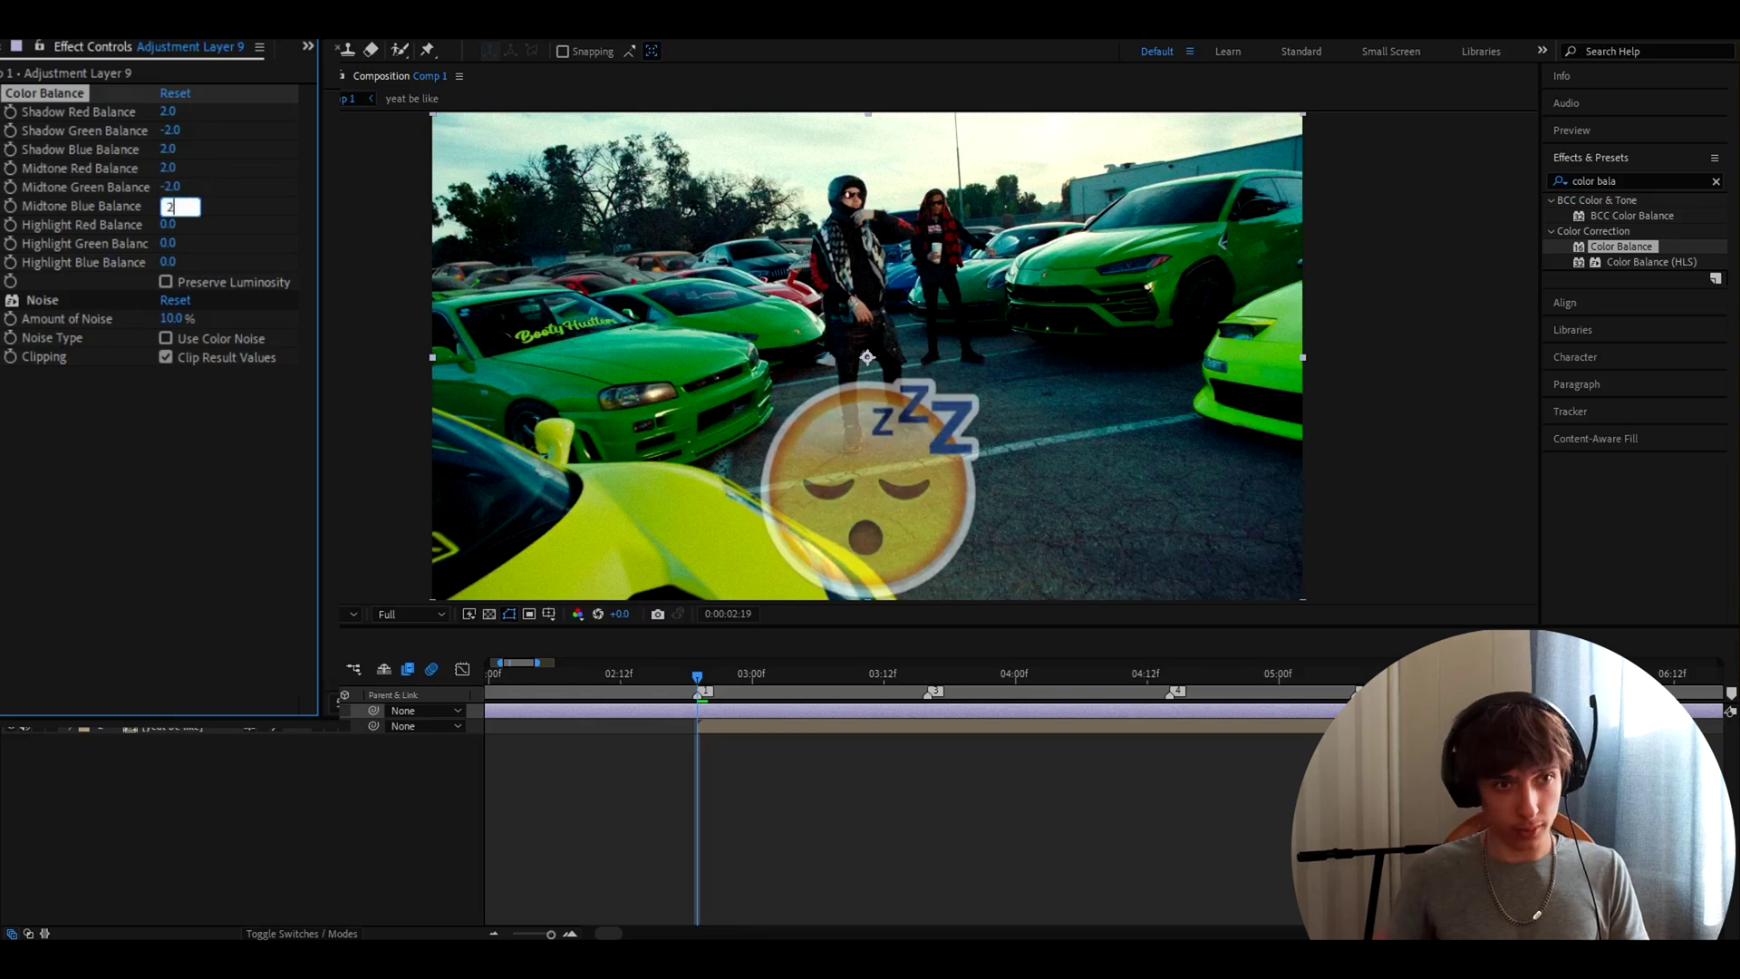
{"action": "key", "text": "Return"}
Set the Color Balance highlights to red 2, green -2, blue 2
{"action": "left_click", "coordinate": [166, 223]}
{"action": "type", "text": "2"}
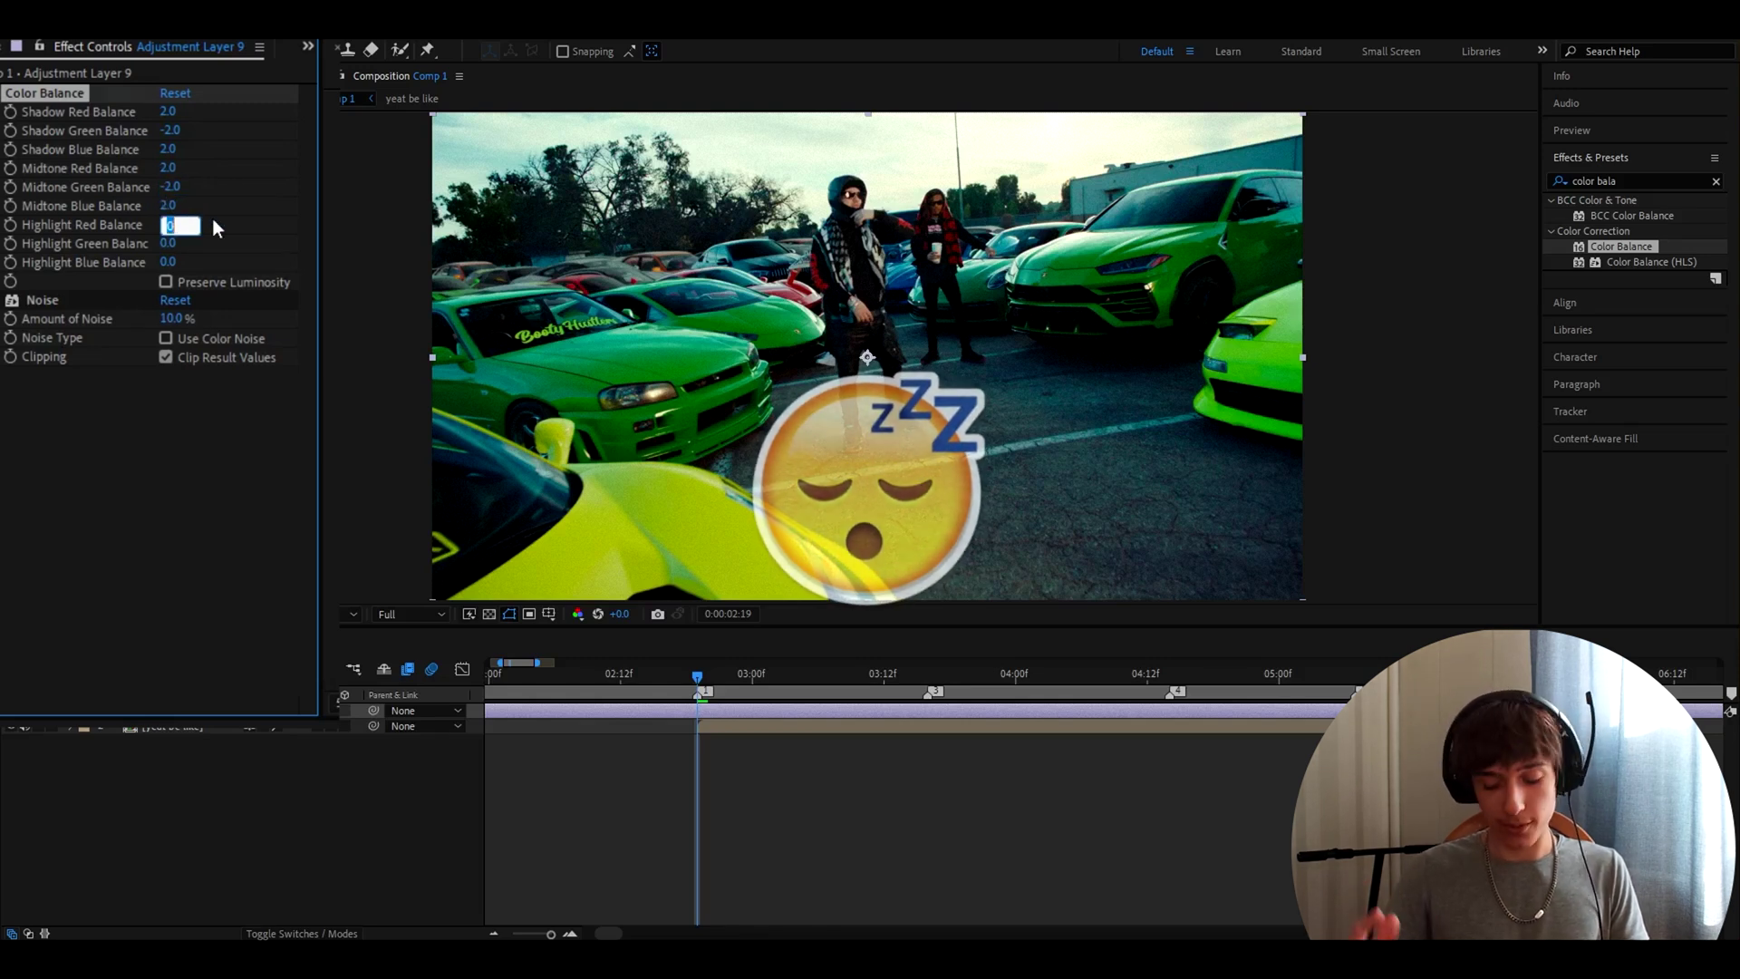
{"action": "left_click", "coordinate": [169, 242]}
{"action": "type", "text": "-2"}
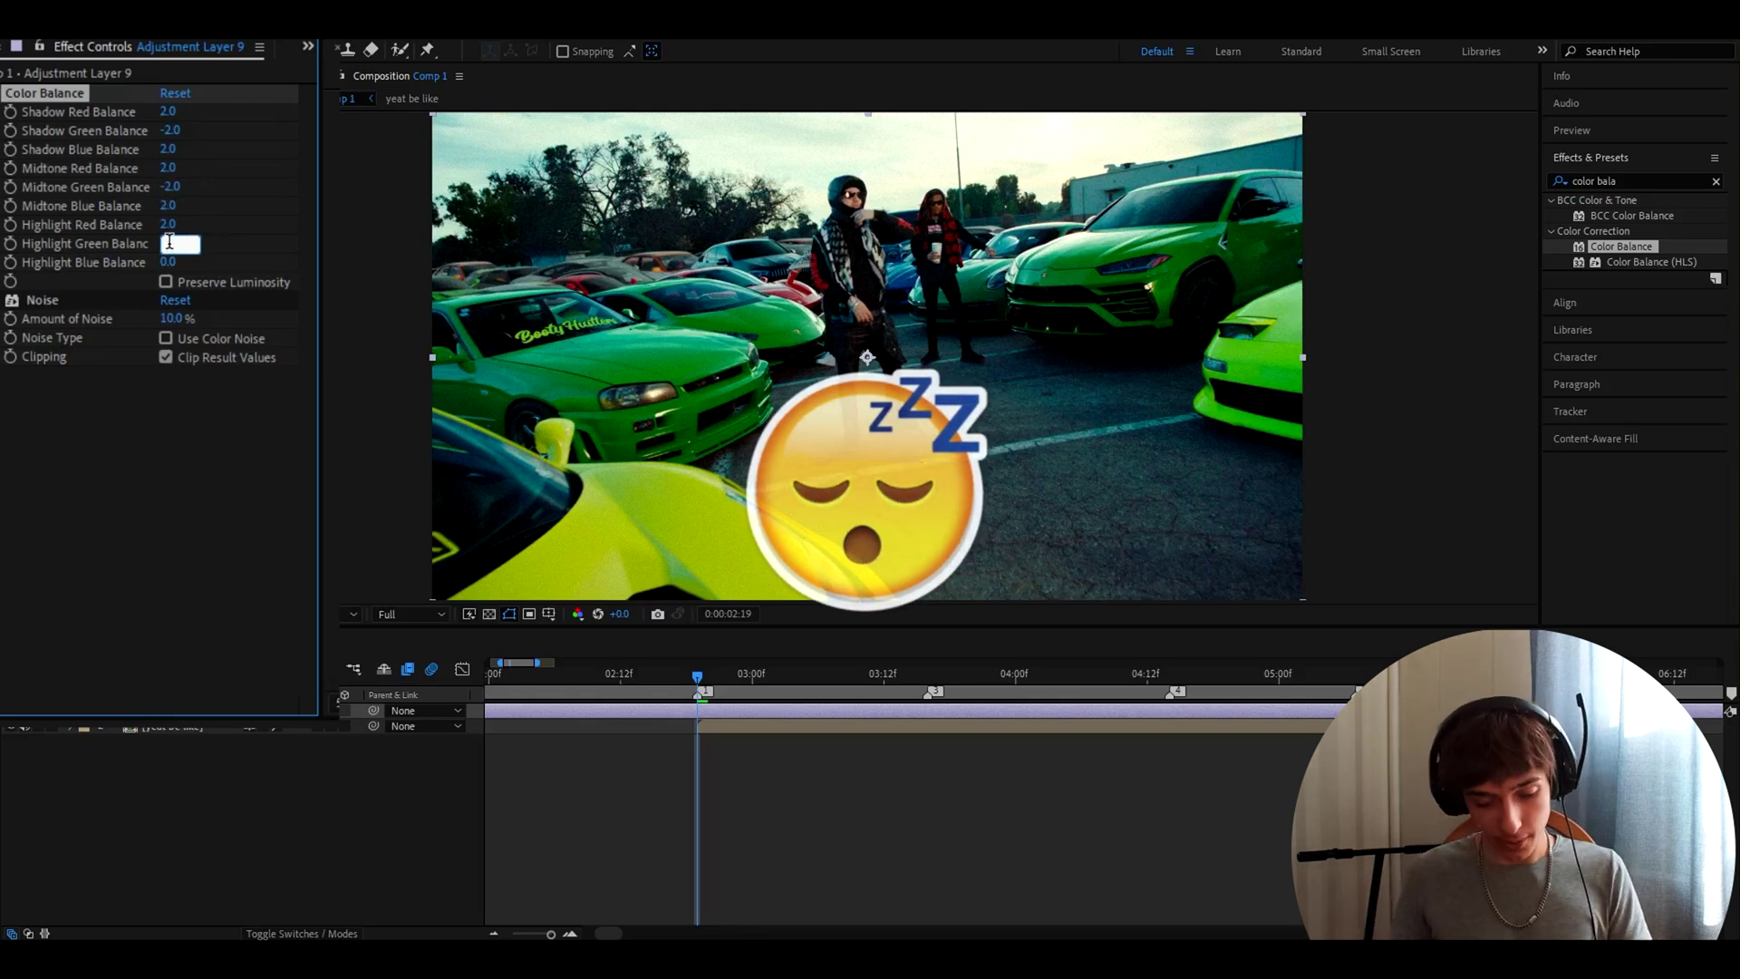
{"action": "key", "text": "Tab"}
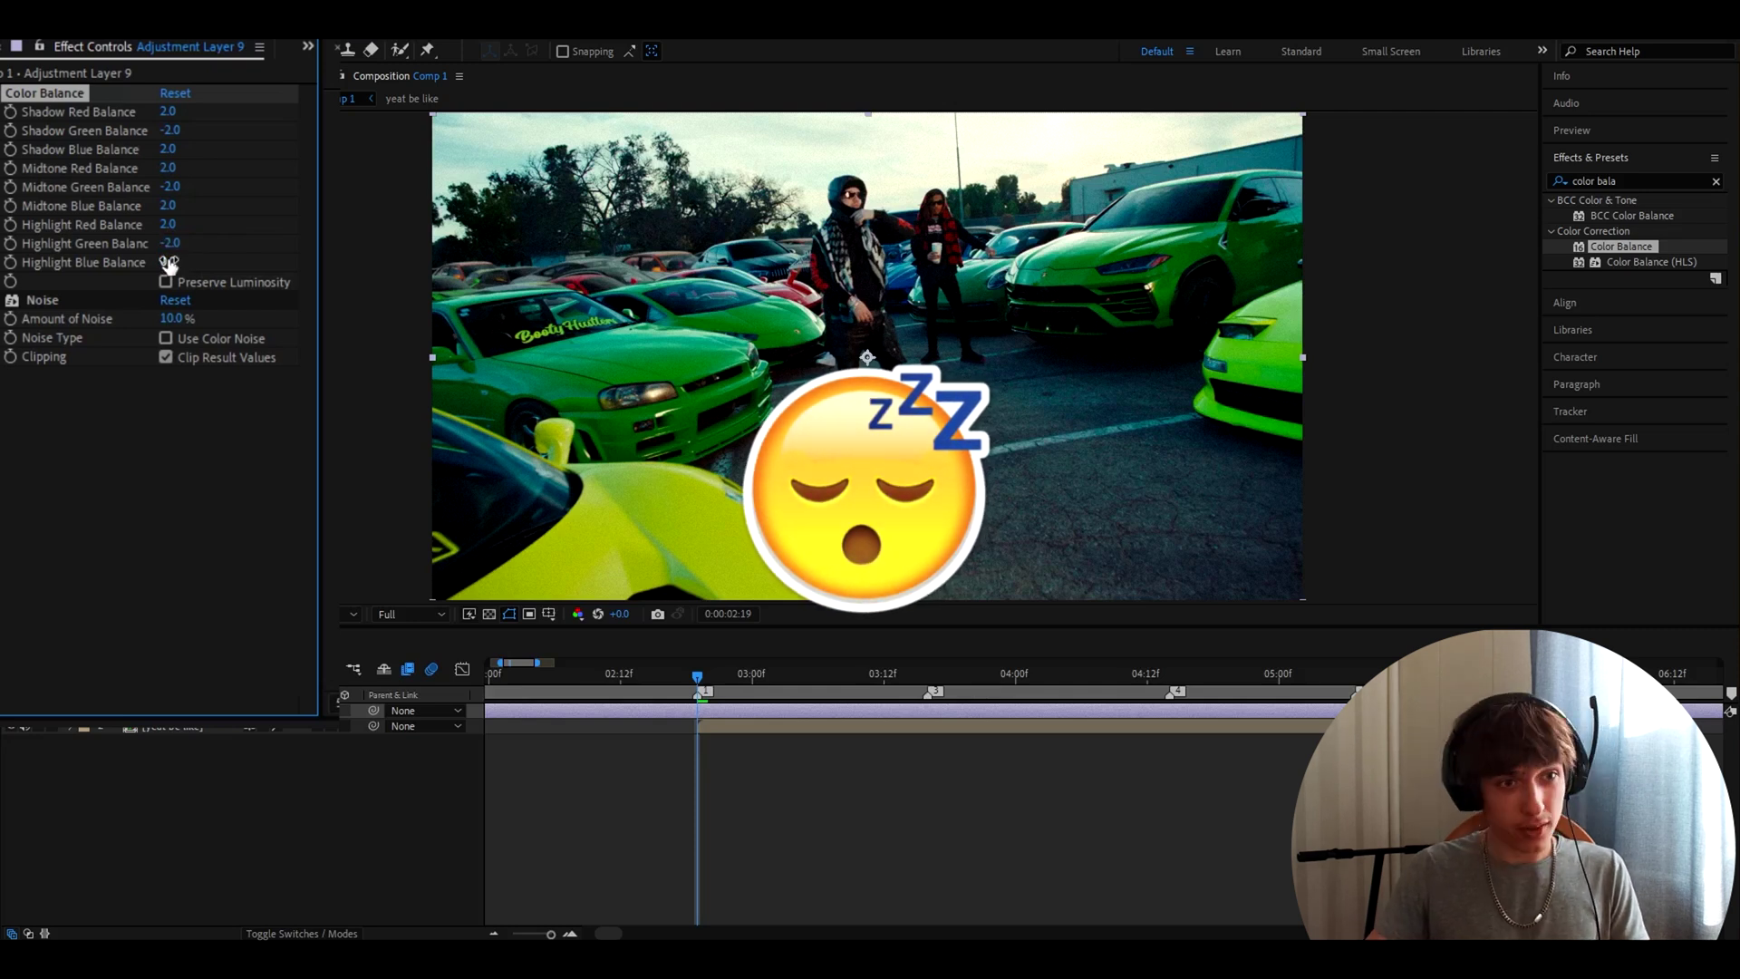
{"action": "type", "text": "2"}
{"action": "key", "text": "Return"}
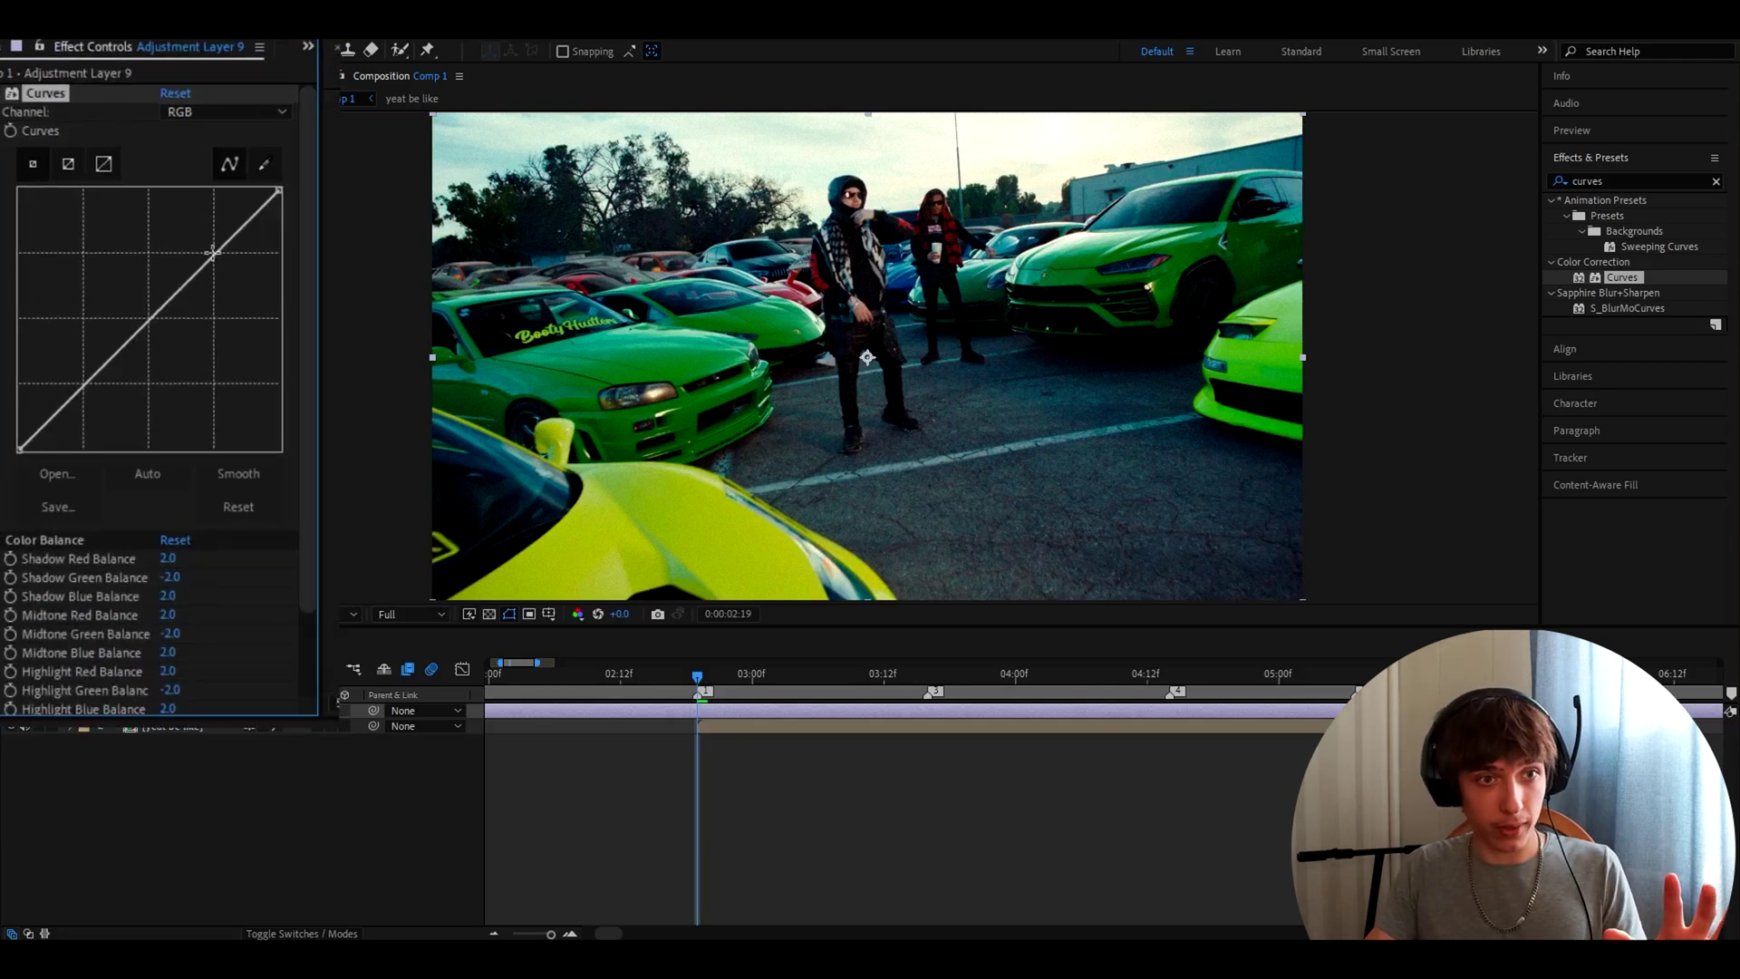
Add two points to the Curves RGB line and bend it into a gentle S-curve
{"action": "left_click", "coordinate": [213, 252]}
{"action": "left_click", "coordinate": [84, 386]}
{"action": "mouse_move", "coordinate": [84, 385]}
{"action": "left_mouse_down"}
{"action": "mouse_move", "coordinate": [93, 400]}
{"action": "mouse_move", "coordinate": [100, 380]}
{"action": "left_mouse_up"}
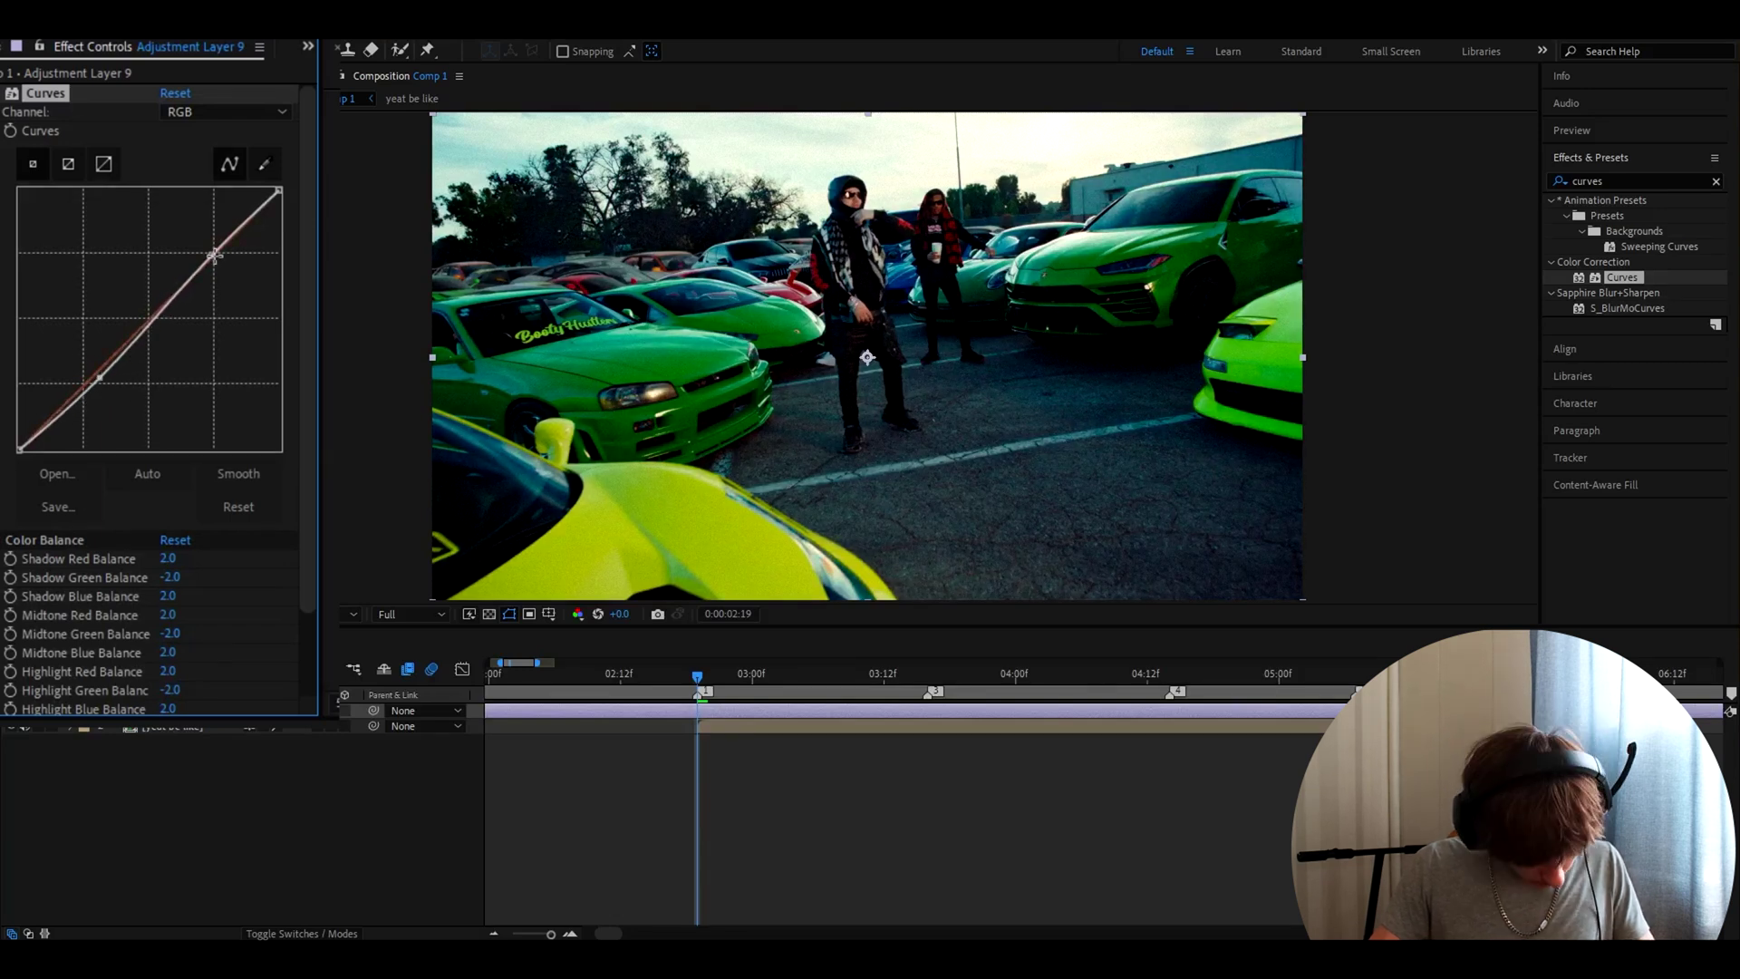
{"action": "mouse_move", "coordinate": [215, 255]}
{"action": "left_mouse_down"}
{"action": "mouse_move", "coordinate": [207, 278]}
{"action": "mouse_move", "coordinate": [192, 268]}
{"action": "left_mouse_up"}
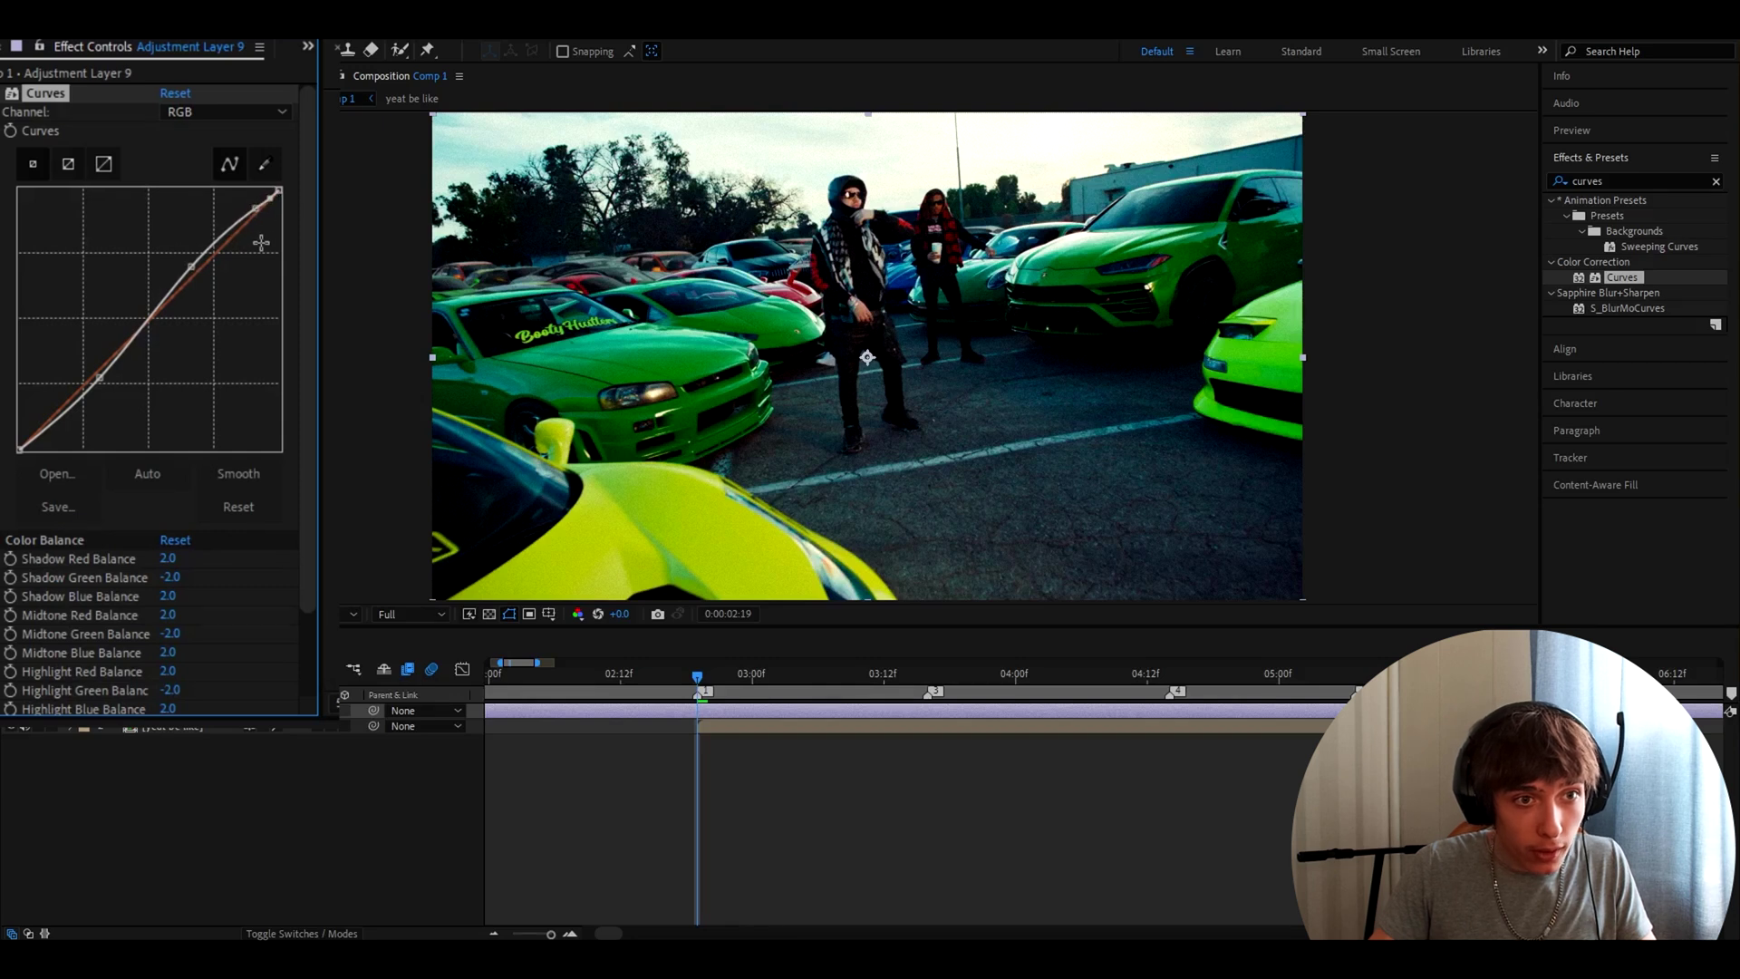
{"action": "left_click_drag", "start_coordinate": [272, 196], "coordinate": [255, 218]}
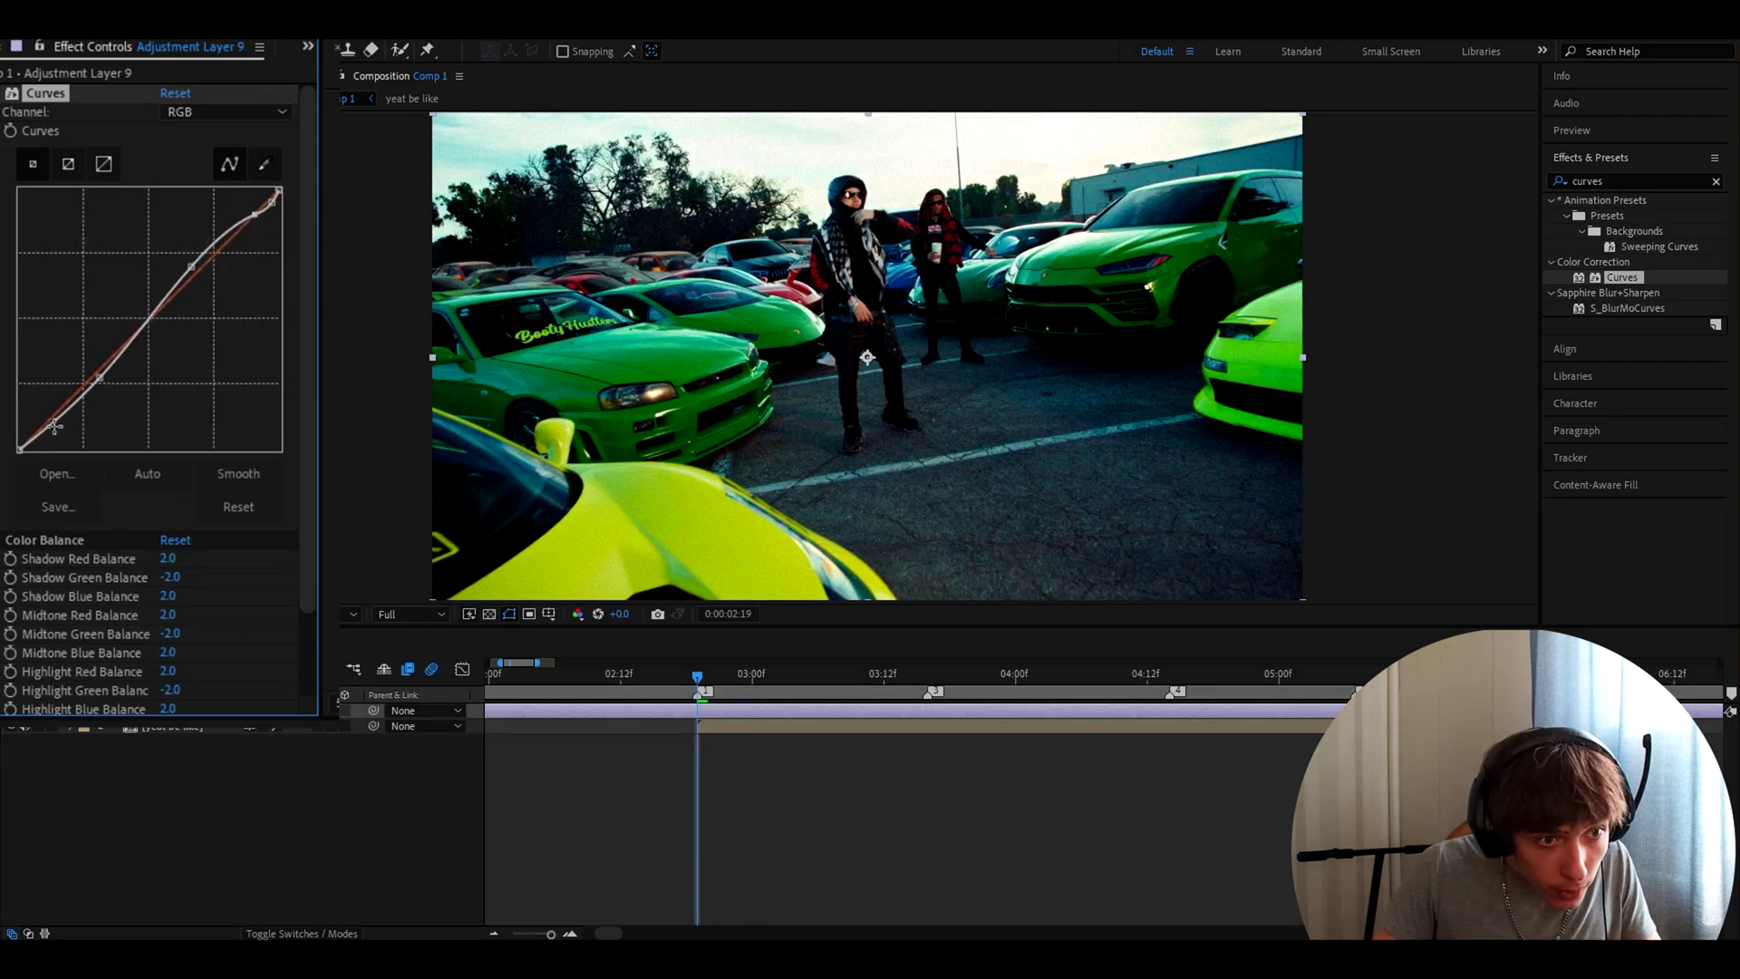
{"action": "left_click_drag", "start_coordinate": [54, 426], "coordinate": [34, 436]}
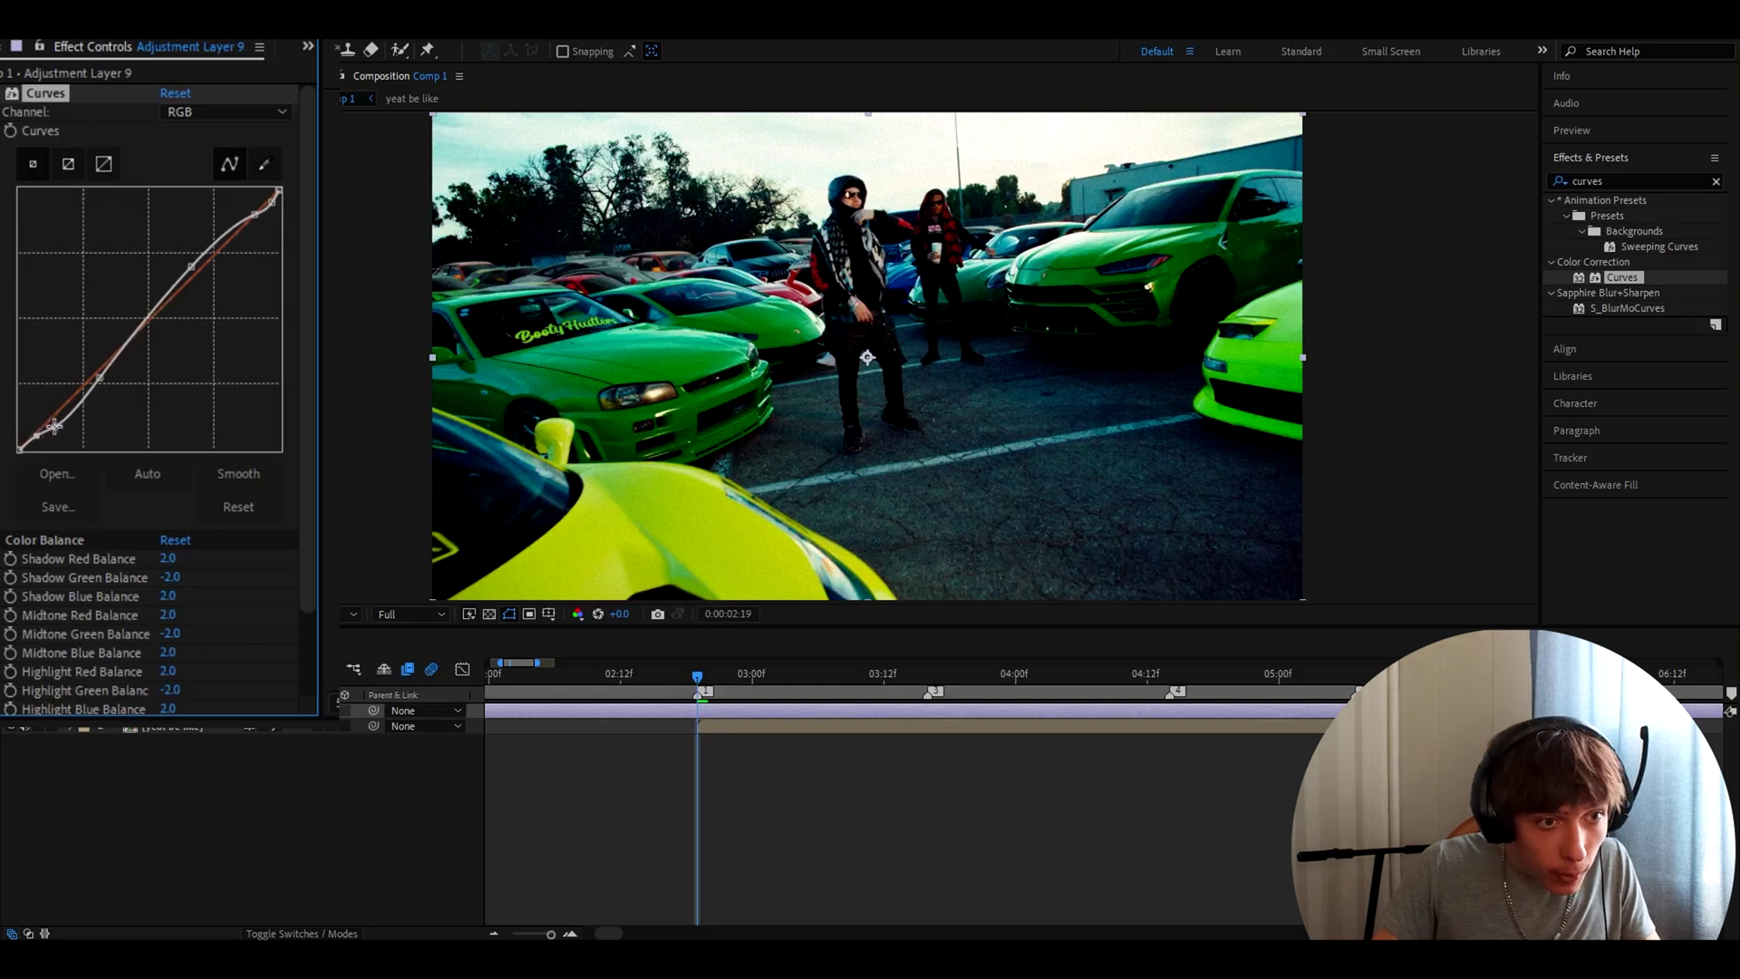
{"action": "left_click_drag", "start_coordinate": [54, 426], "coordinate": [55, 419]}
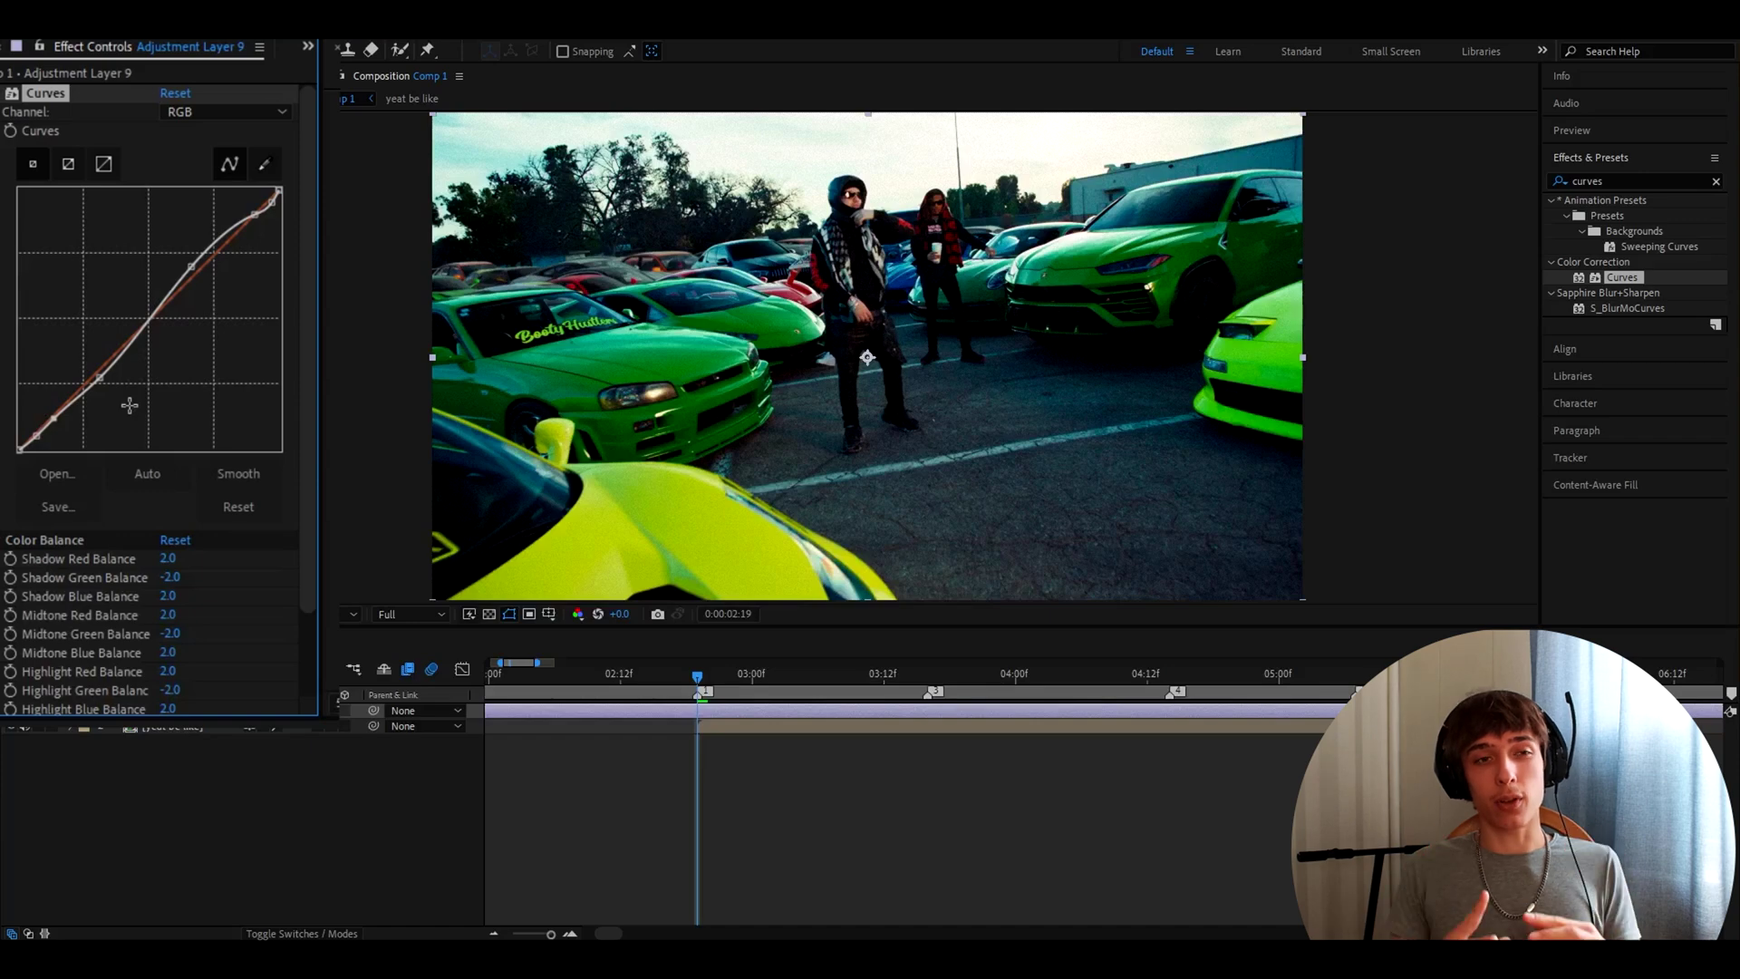
Search 'cc', apply the Cinematic CC Lumetri preset, and expand its Creative settings
{"action": "key", "text": "ctrl+5"}
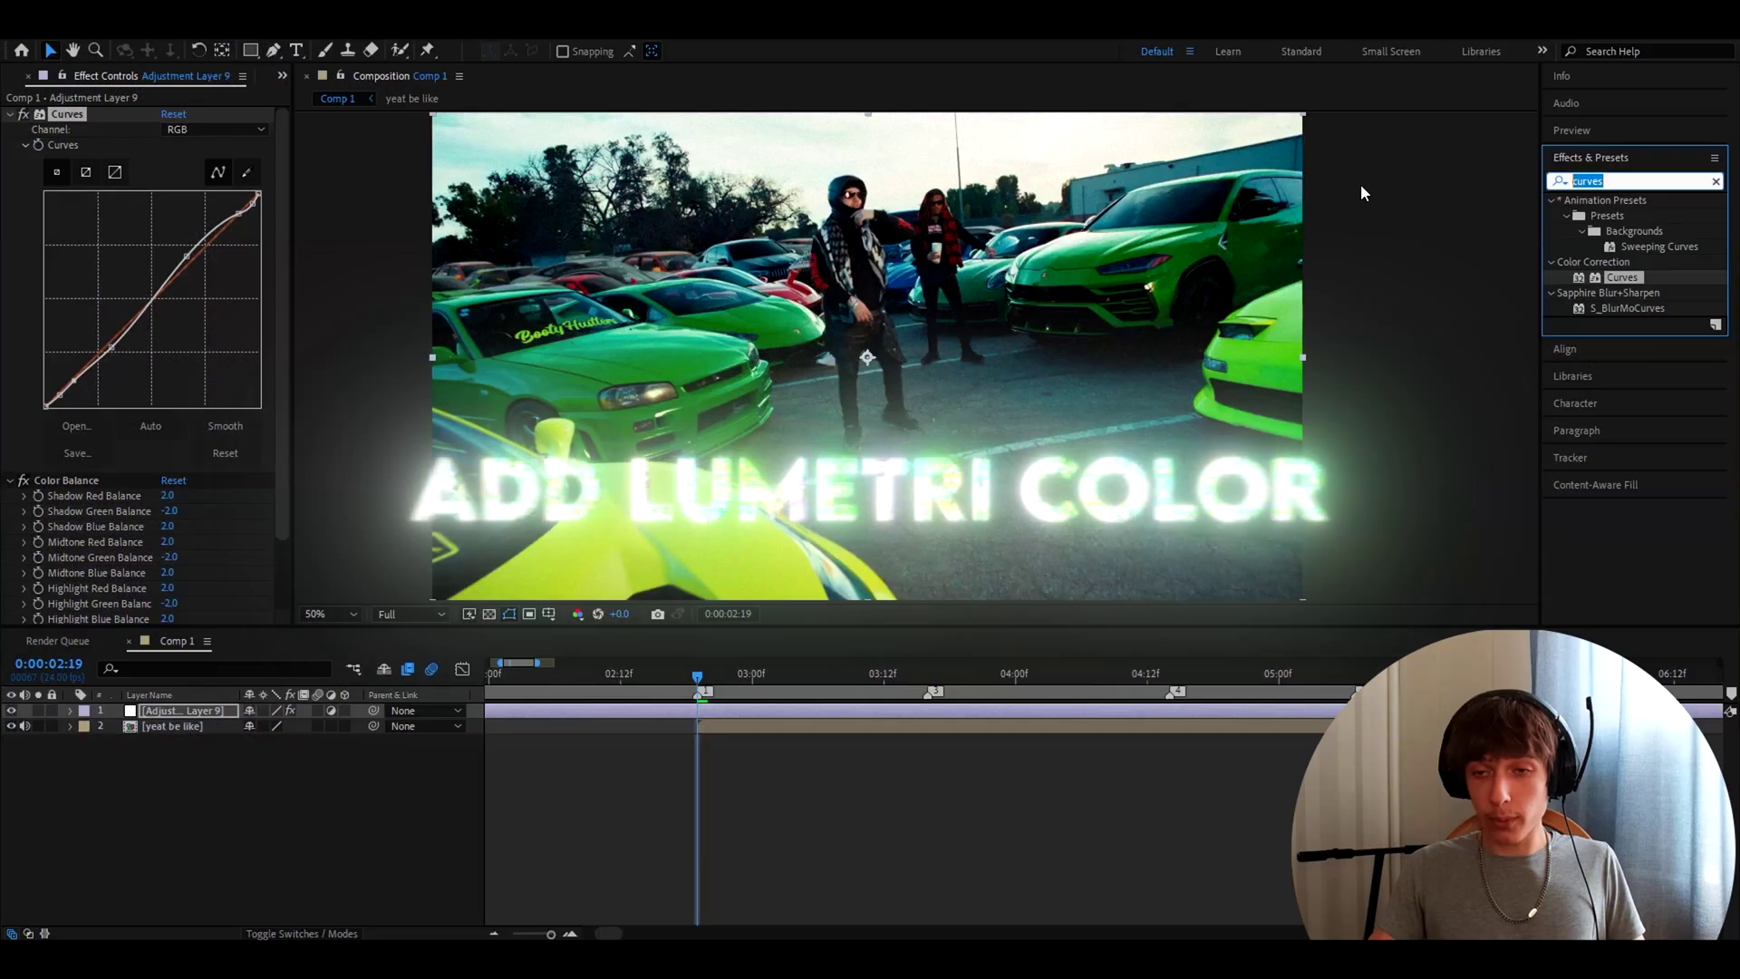
{"action": "type", "text": "cc"}
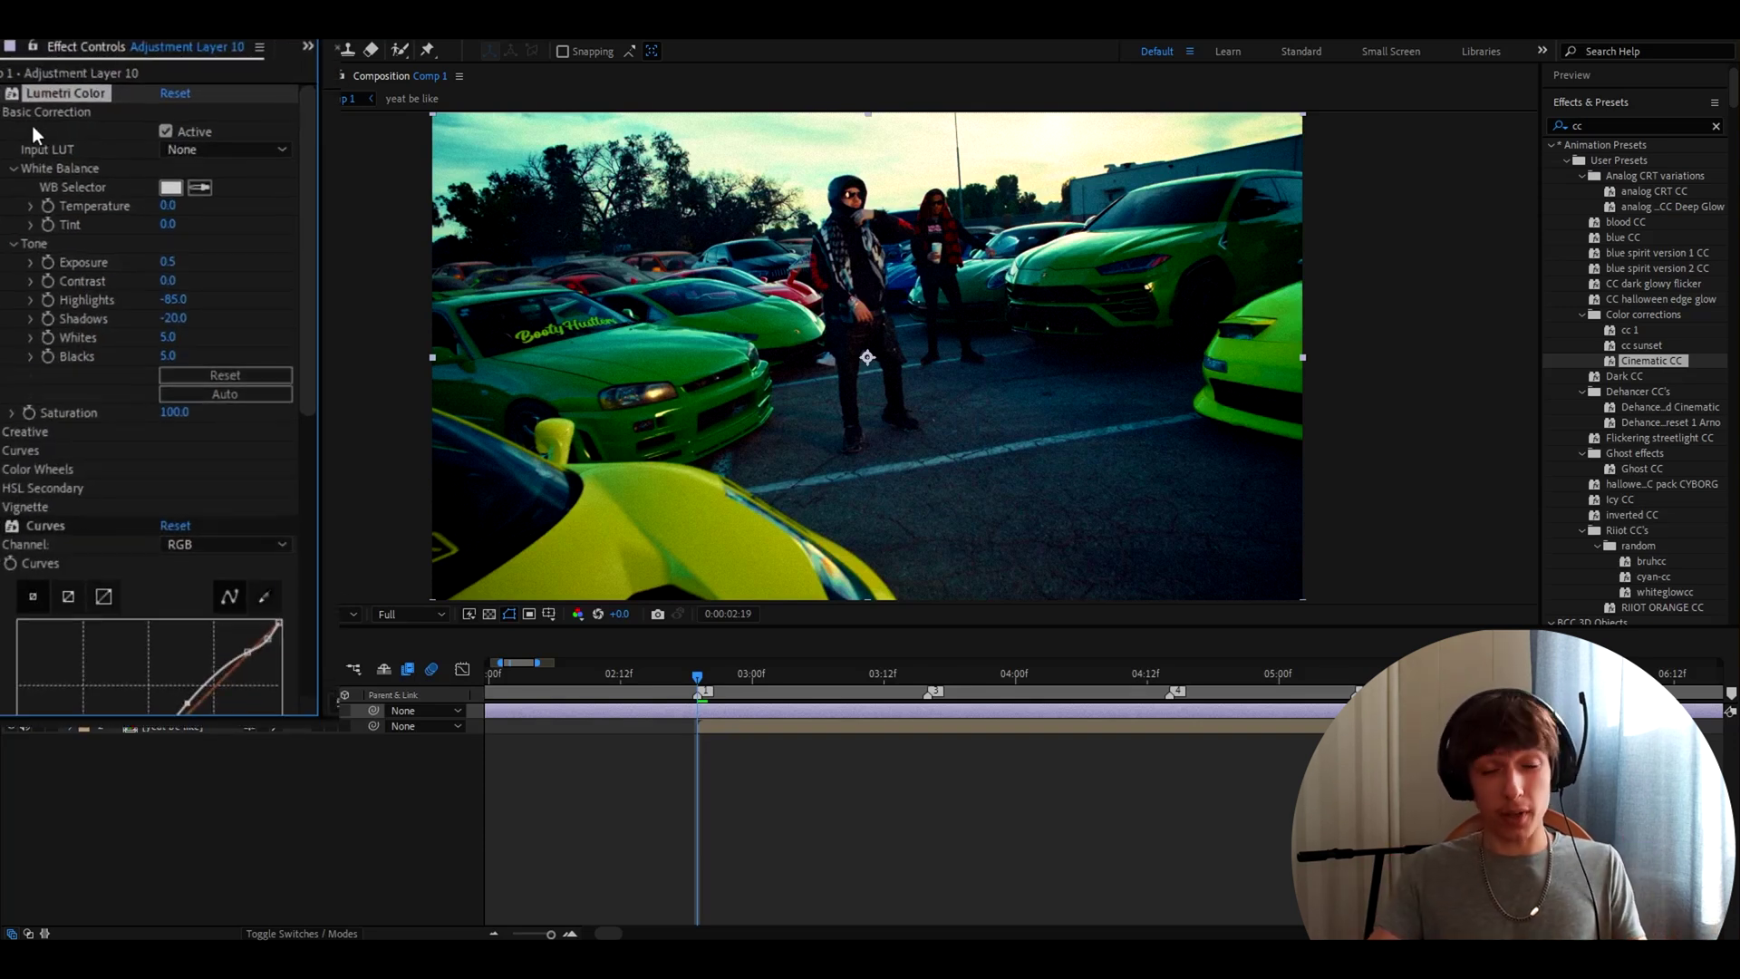
{"action": "left_click", "coordinate": [13, 432]}
{"action": "scroll", "coordinate": [56, 254], "scroll_direction": "down", "scroll_amount": 3}
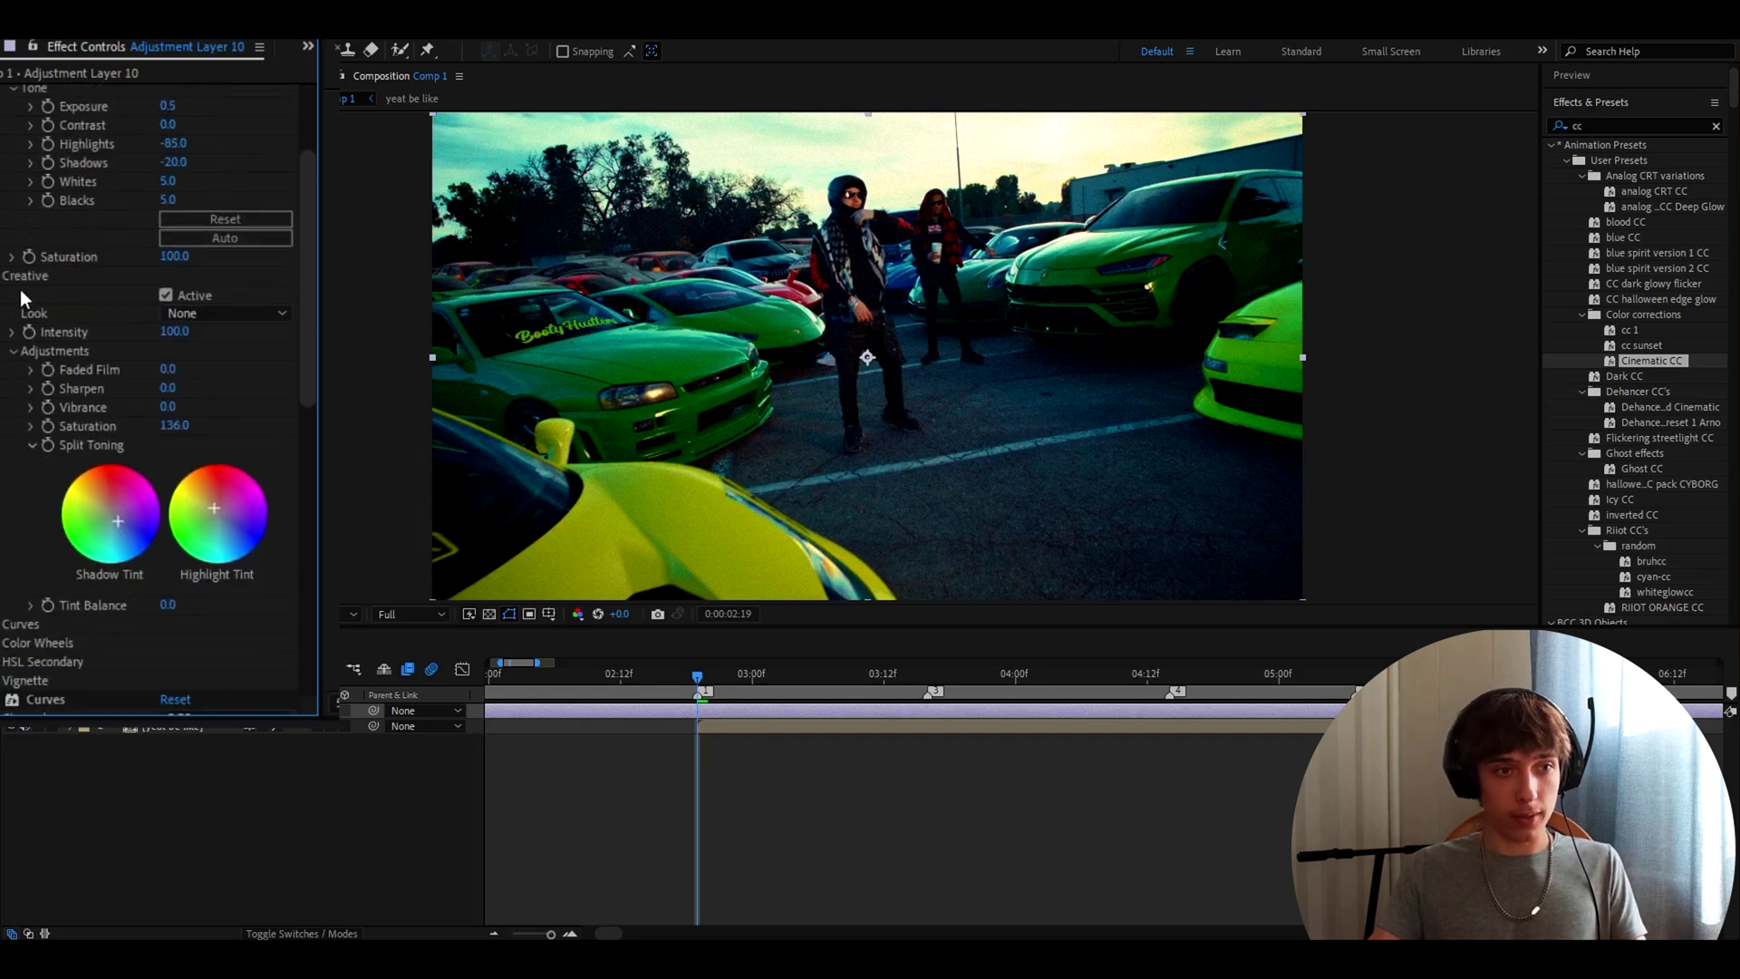
{"action": "scroll", "coordinate": [19, 319], "scroll_direction": "down", "scroll_amount": 1}
Expand Lumetri Curves, Color Wheels and HSL Secondary to review the preset's settings
{"action": "left_click", "coordinate": [9, 575]}
{"action": "scroll", "coordinate": [4, 572], "scroll_direction": "down", "scroll_amount": 5}
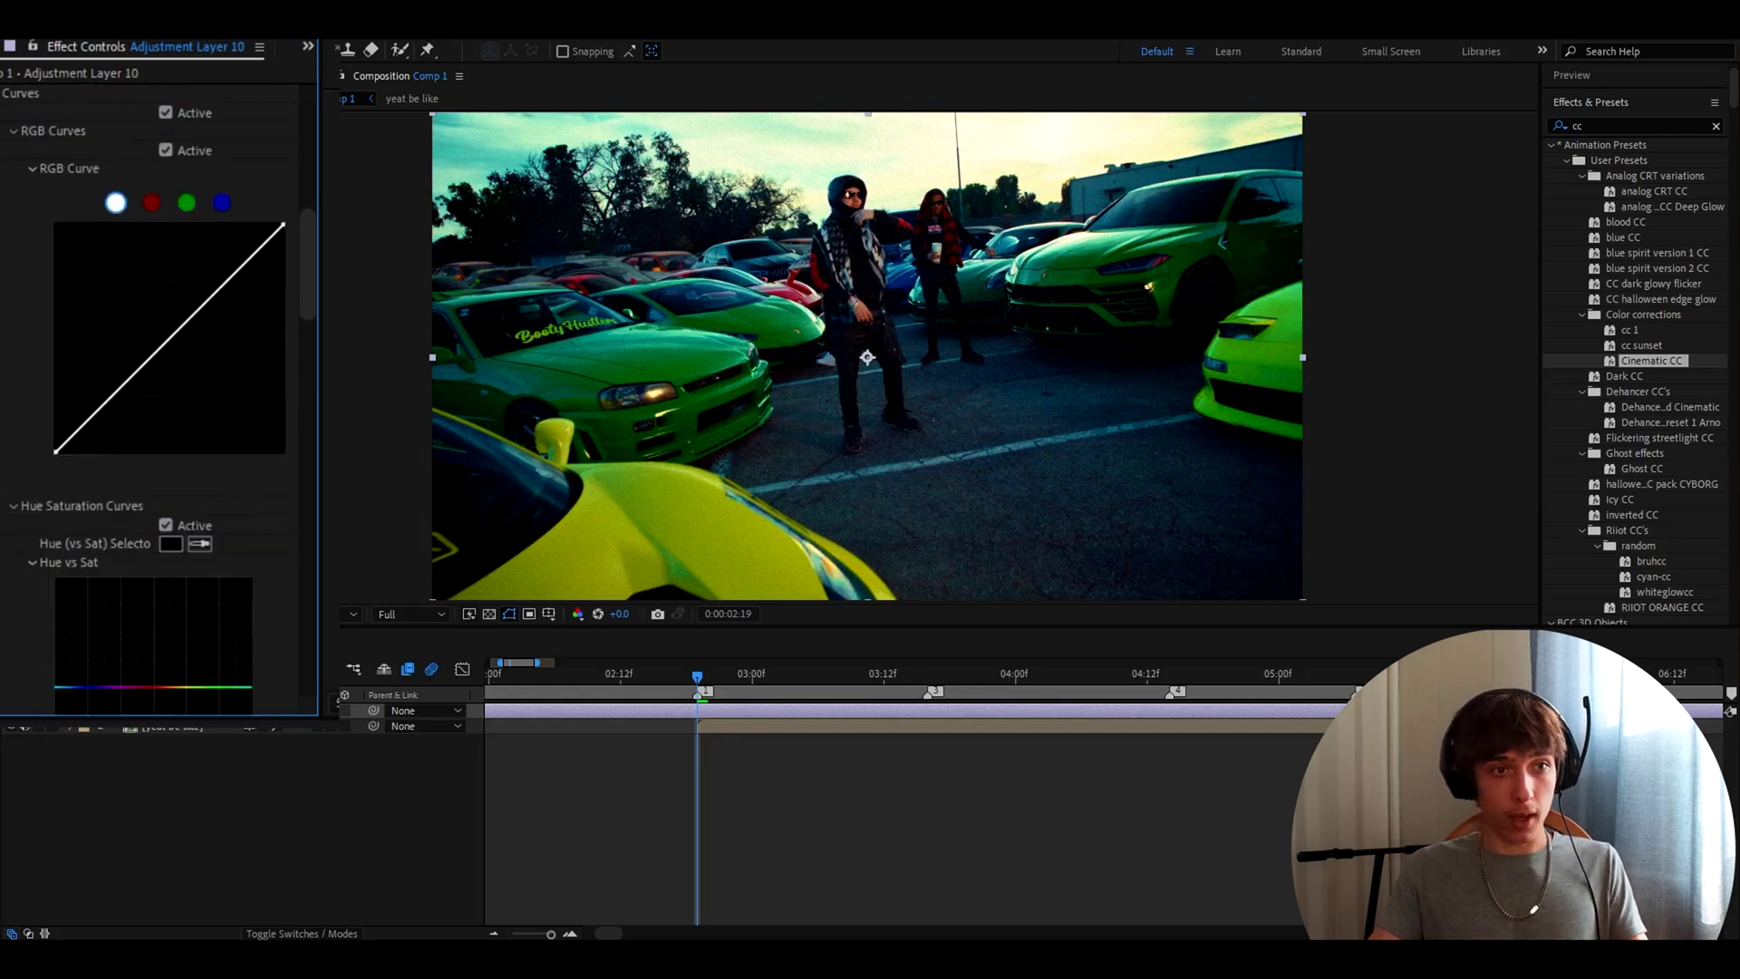
{"action": "scroll", "coordinate": [154, 399], "scroll_direction": "down", "scroll_amount": 10}
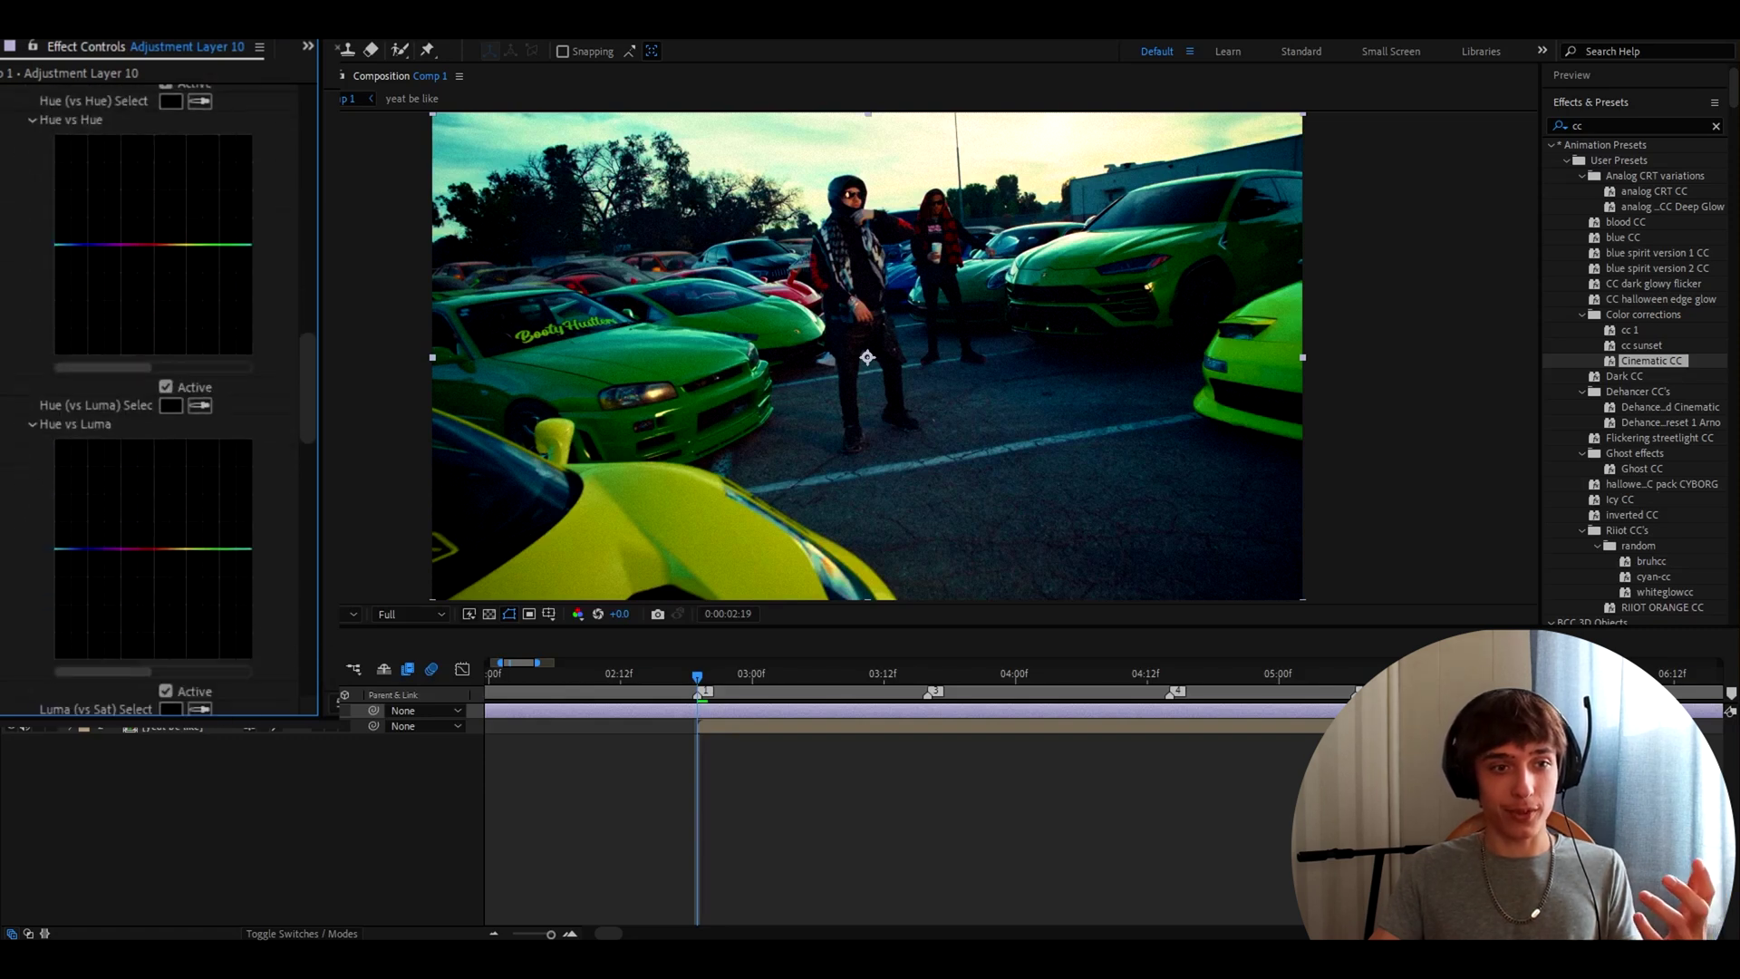
{"action": "scroll", "coordinate": [2, 383], "scroll_direction": "down", "scroll_amount": 10}
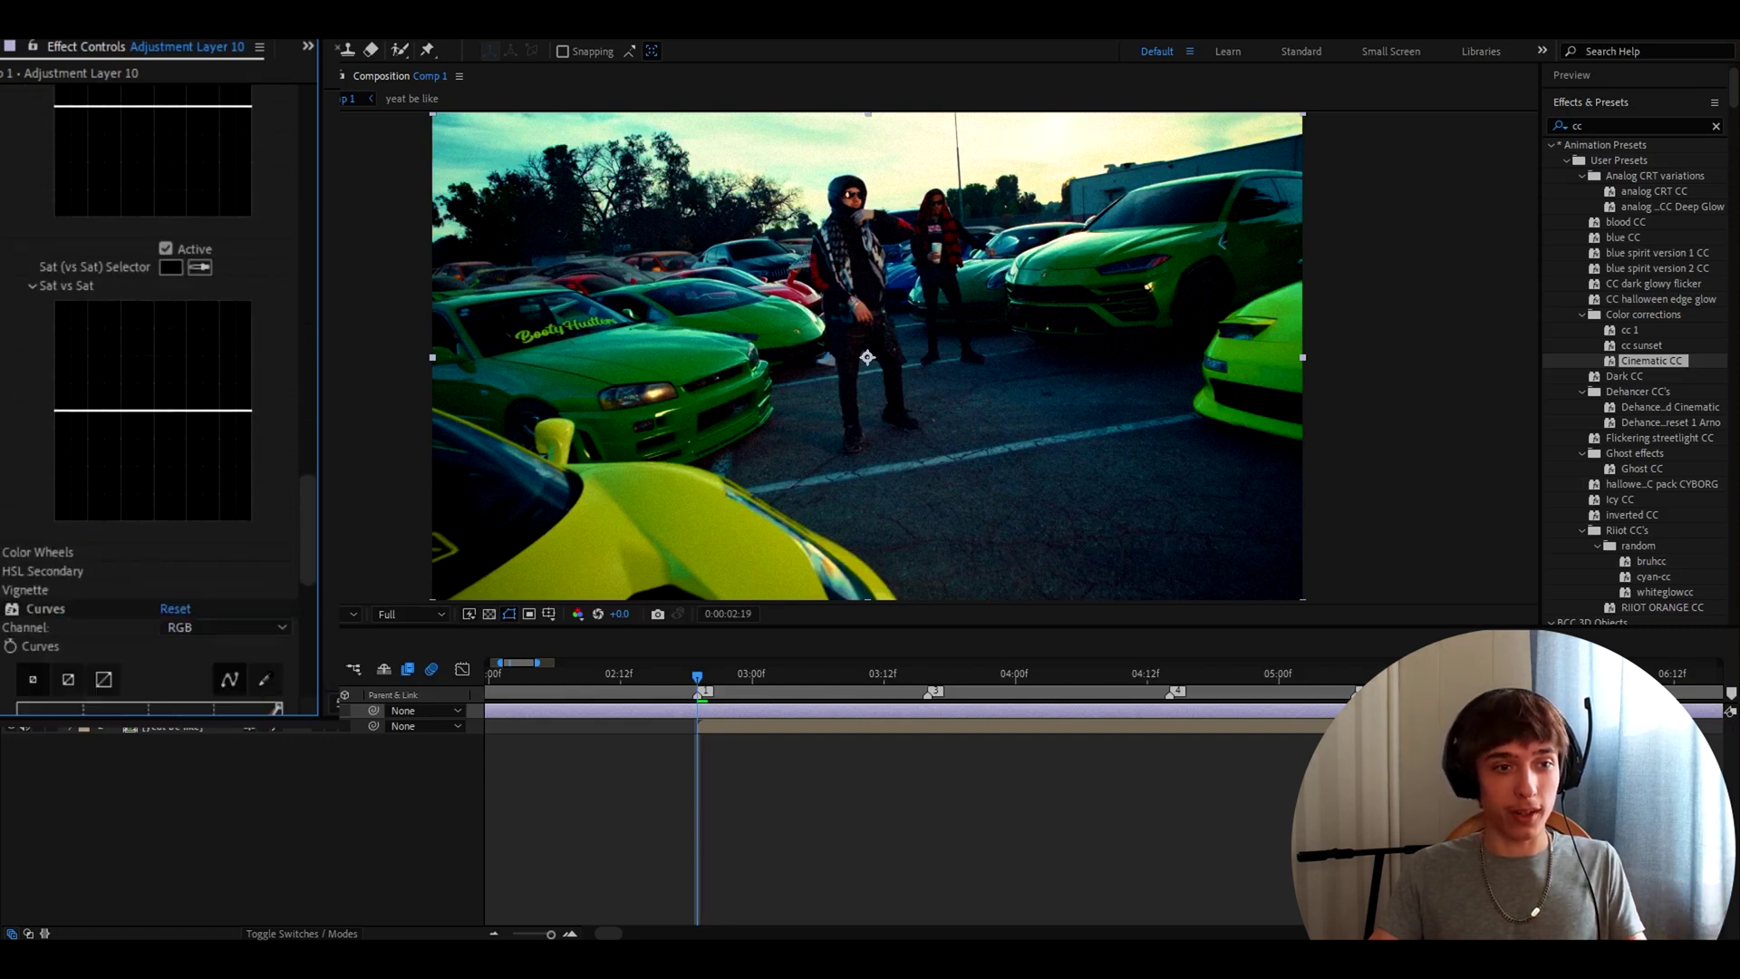
{"action": "left_click", "coordinate": [3, 404]}
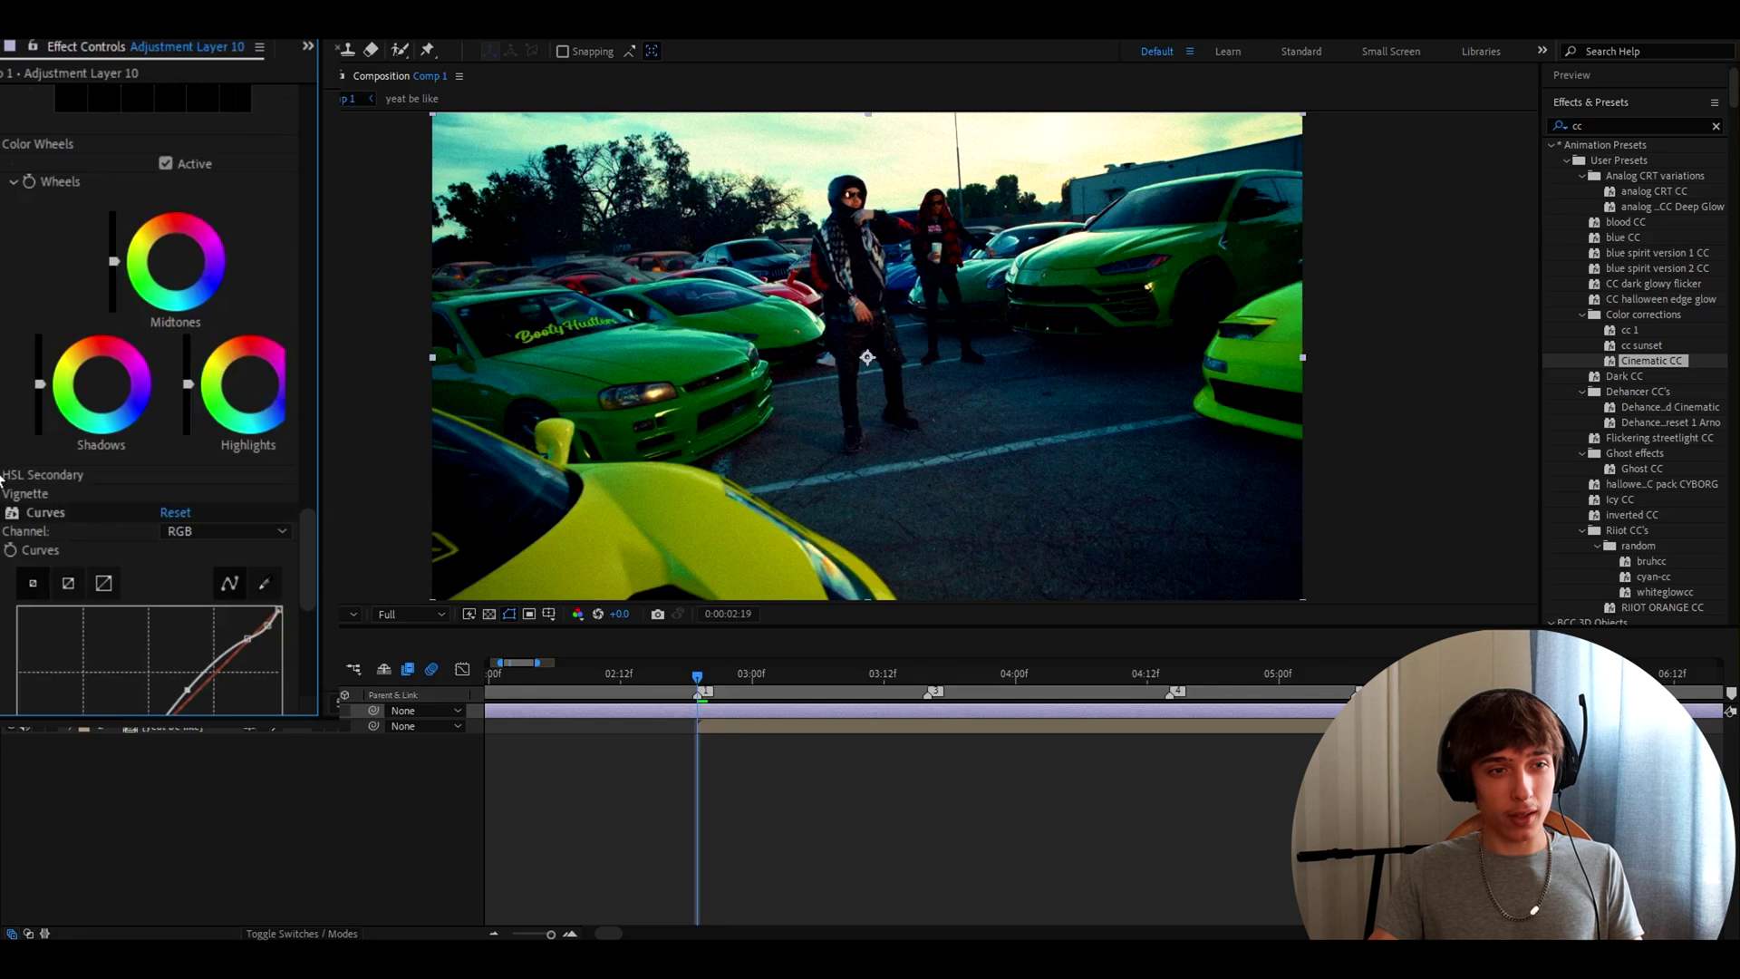
{"action": "left_click", "coordinate": [4, 458]}
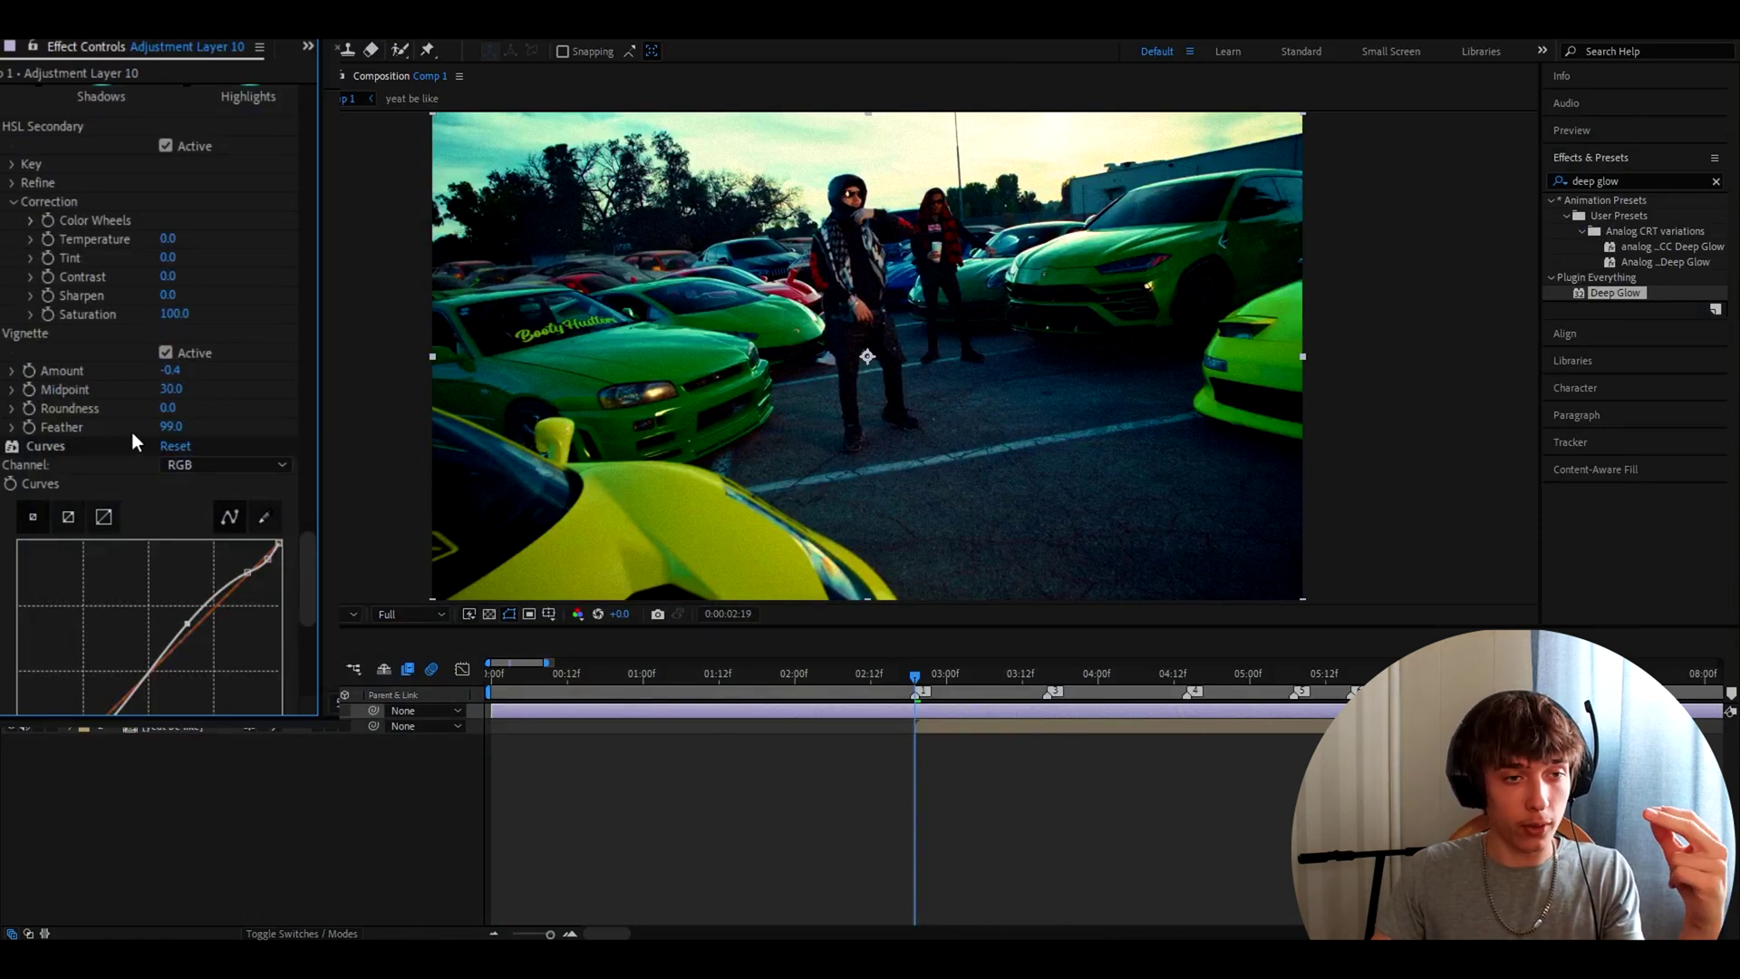
{"action": "scroll", "coordinate": [19, 337], "scroll_direction": "up", "scroll_amount": 10}
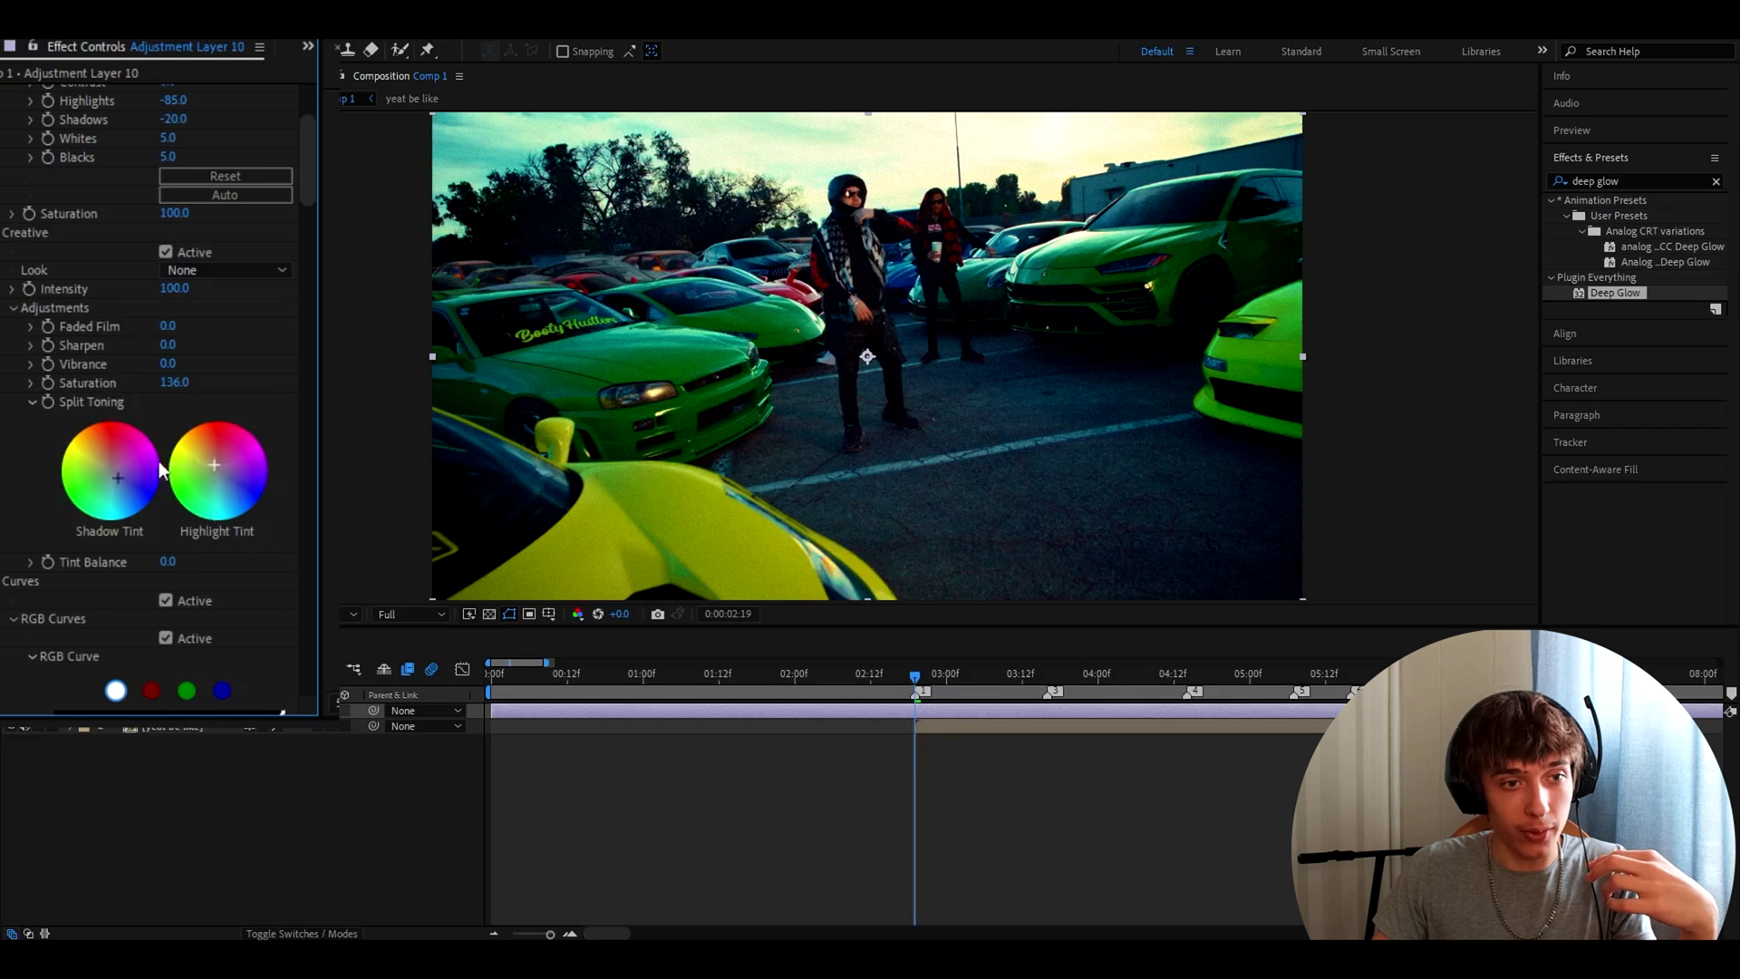
{"action": "scroll", "coordinate": [181, 449], "scroll_direction": "up", "scroll_amount": 2}
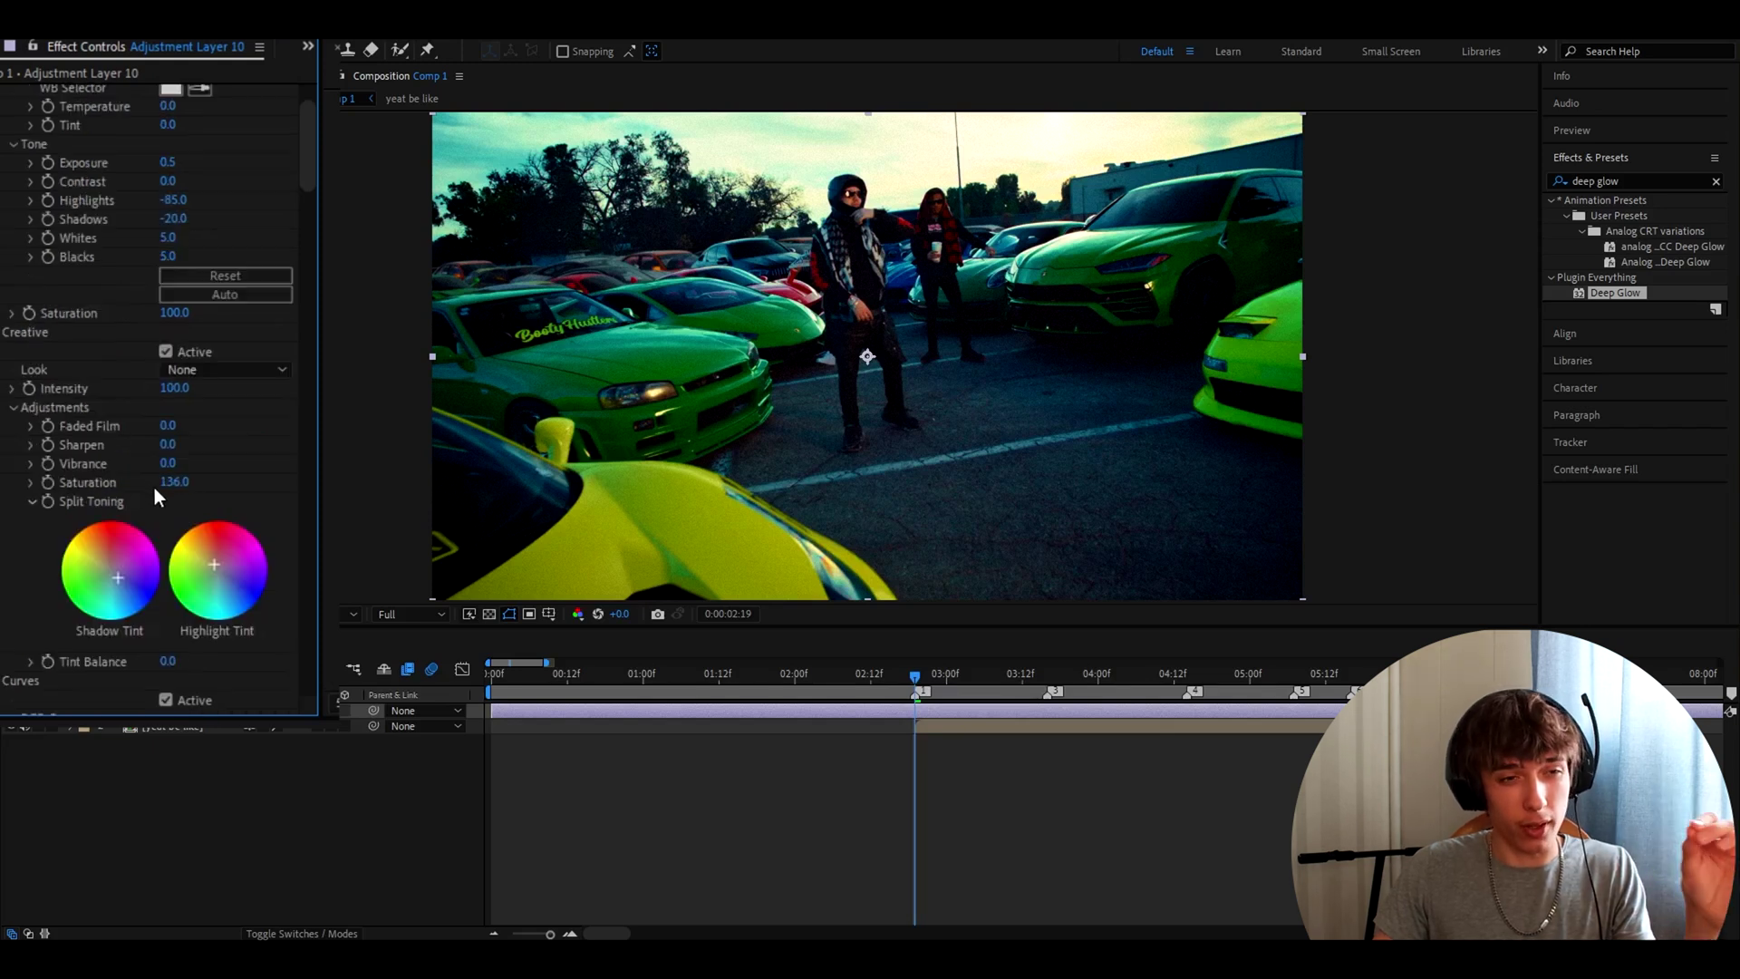
{"action": "scroll", "coordinate": [100, 475], "scroll_direction": "up", "scroll_amount": 2}
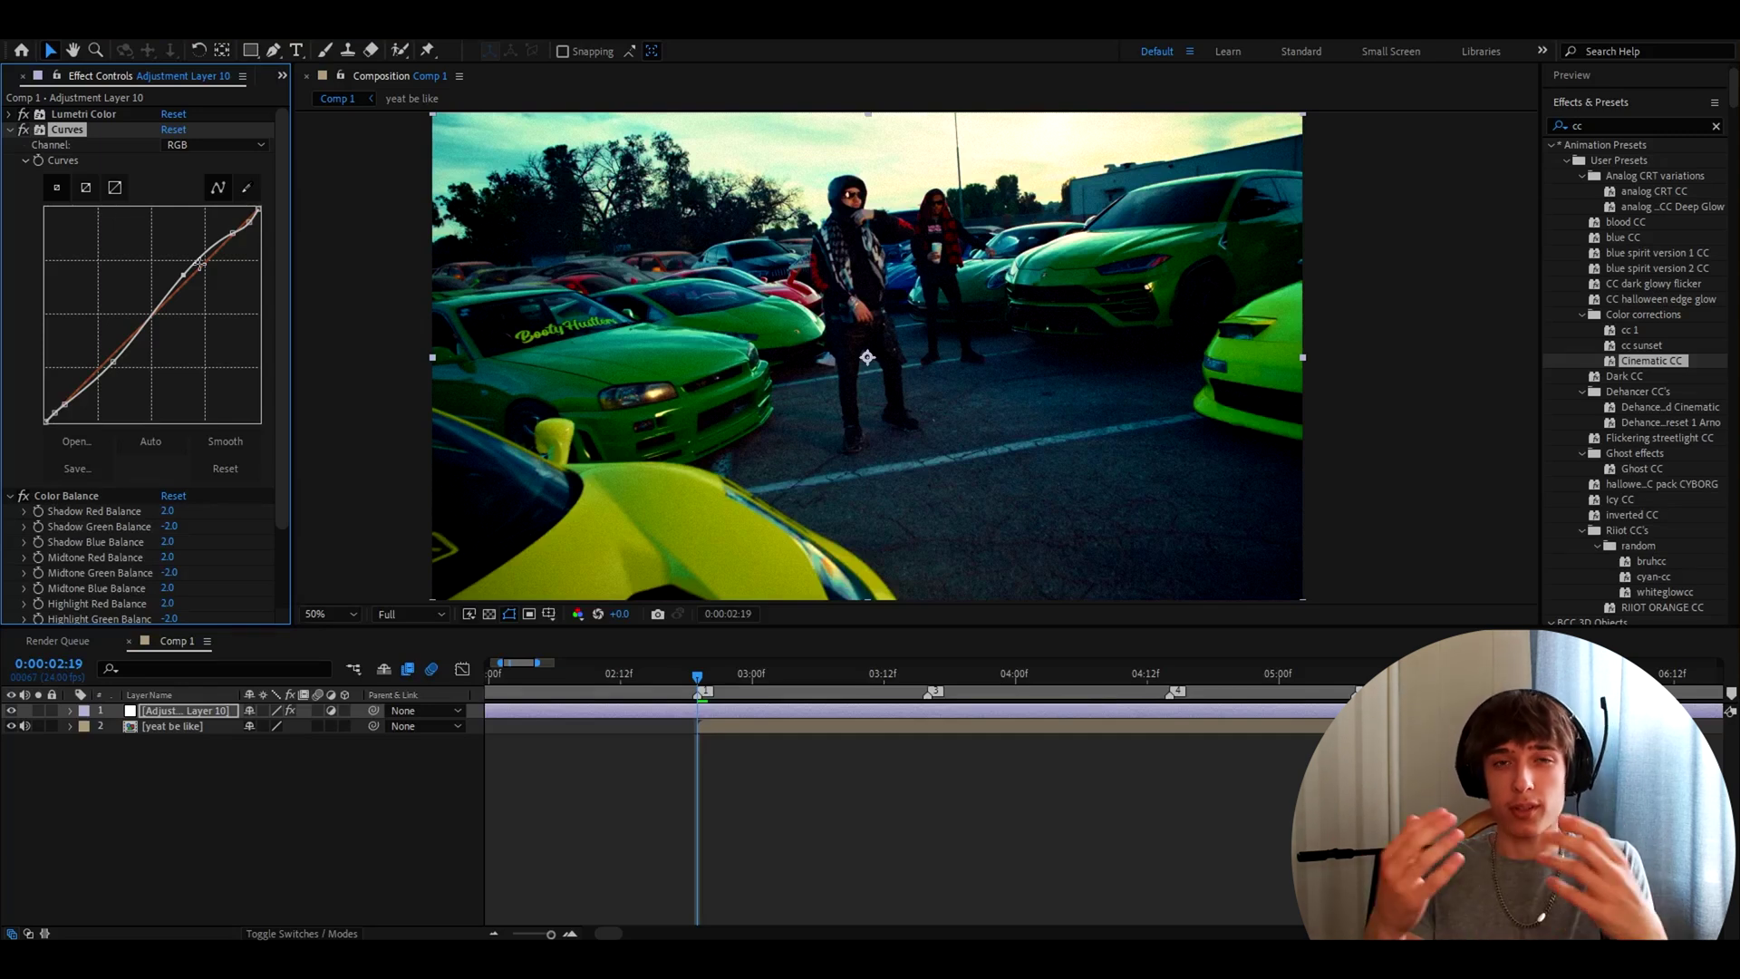
Apply Glow to the adjustment layer with radius 132 and lowered intensity
{"action": "left_click", "coordinate": [1614, 127]}
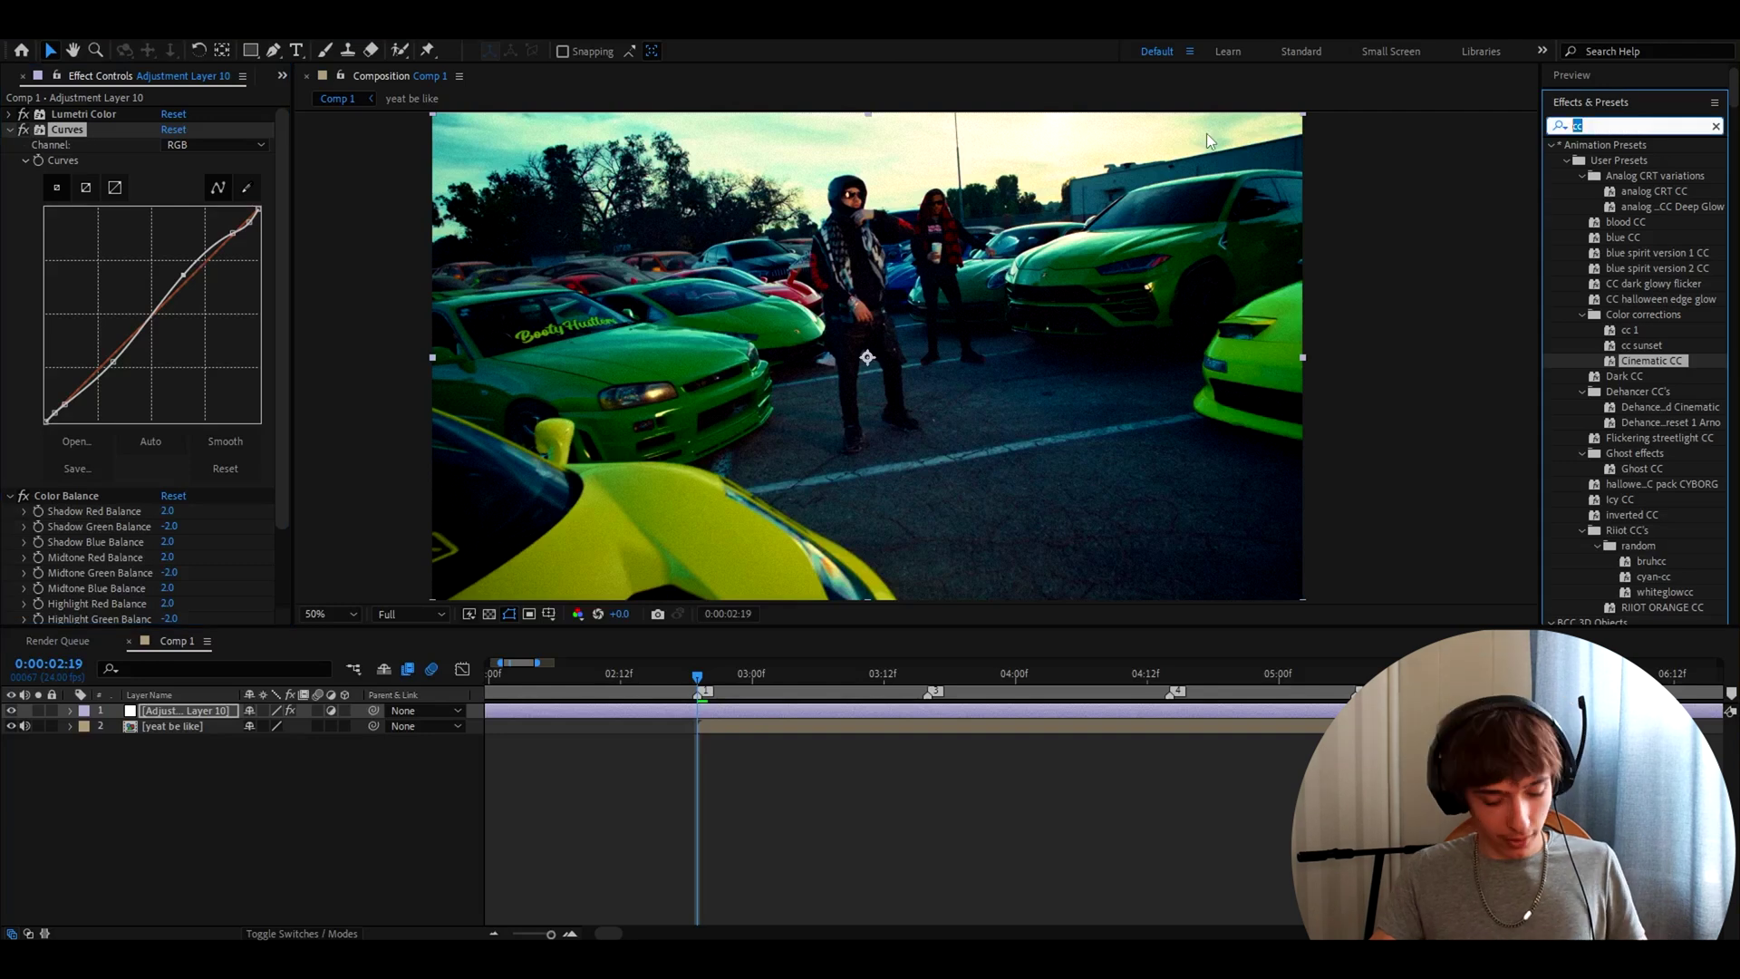
{"action": "type", "text": "glow"}
{"action": "scroll", "coordinate": [1631, 318], "scroll_direction": "down", "scroll_amount": 10}
{"action": "left_click_drag", "start_coordinate": [1623, 392], "coordinate": [80, 485]}
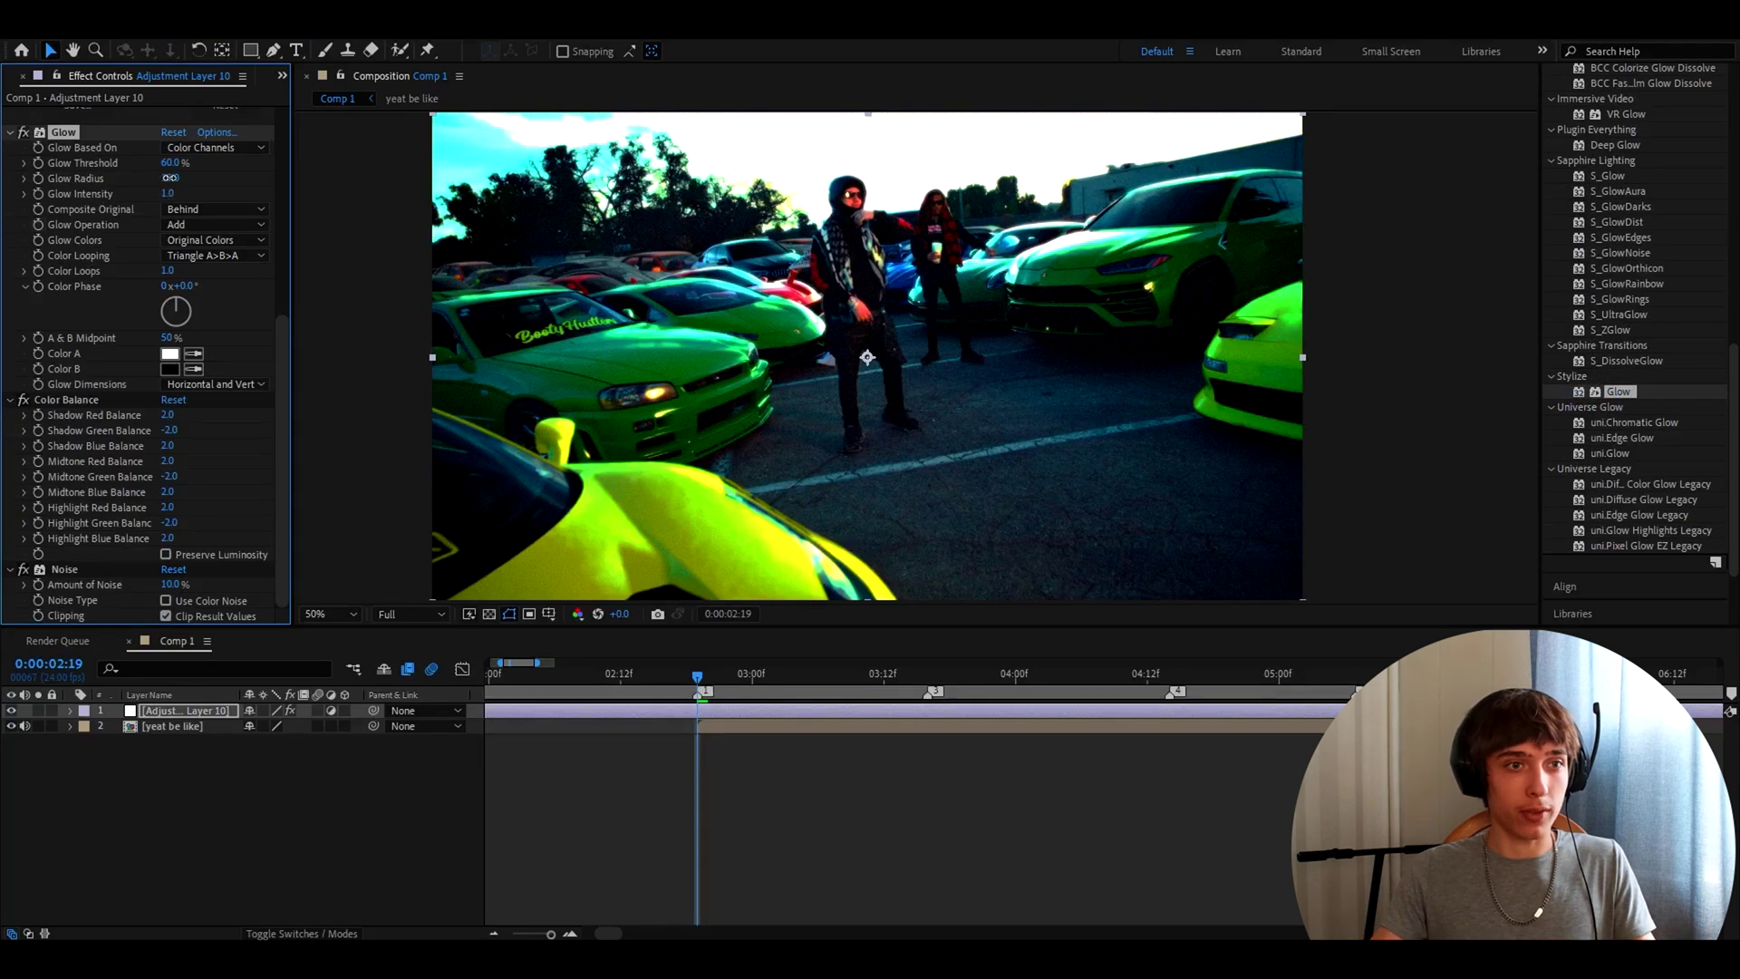
{"action": "left_click_drag", "start_coordinate": [171, 178], "coordinate": [264, 165]}
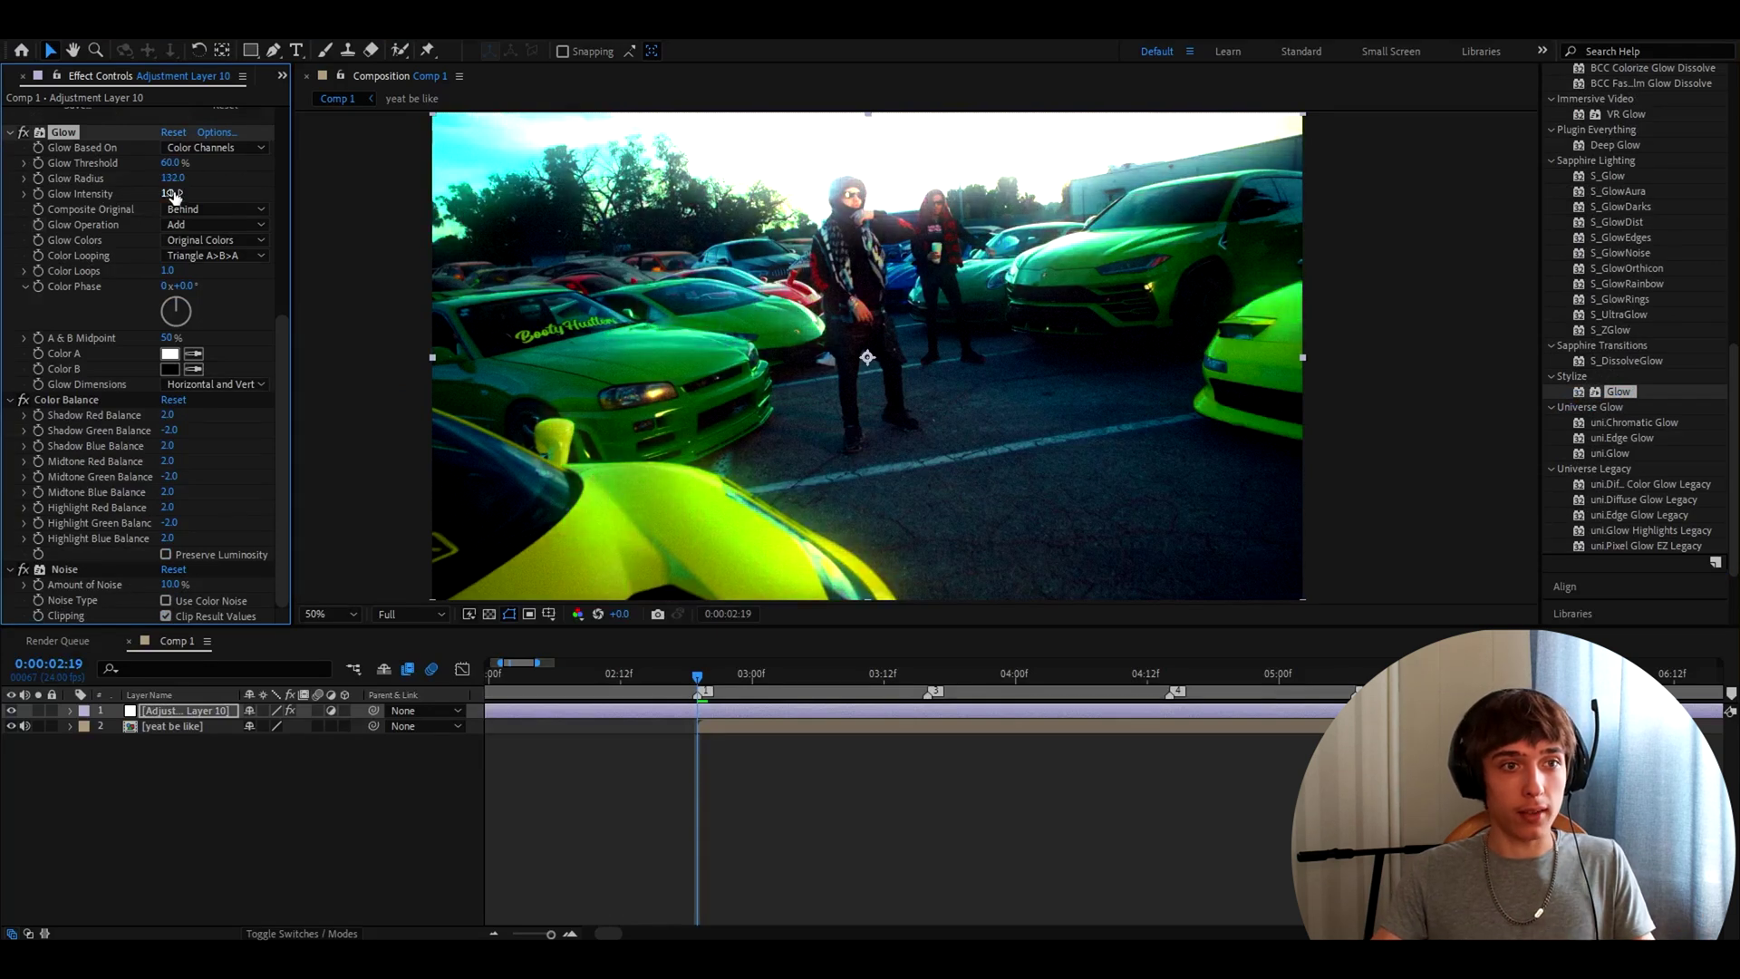
{"action": "left_click_drag", "start_coordinate": [175, 197], "coordinate": [188, 159]}
Duplicate the Glow, set intensity to 0.4, then delete the Glow 2 copy
{"action": "key", "text": "ctrl+d"}
{"action": "scroll", "coordinate": [114, 193], "scroll_direction": "up", "scroll_amount": 1}
{"action": "left_click_drag", "start_coordinate": [173, 218], "coordinate": [134, 238]}
{"action": "scroll", "coordinate": [132, 239], "scroll_direction": "up", "scroll_amount": 5}
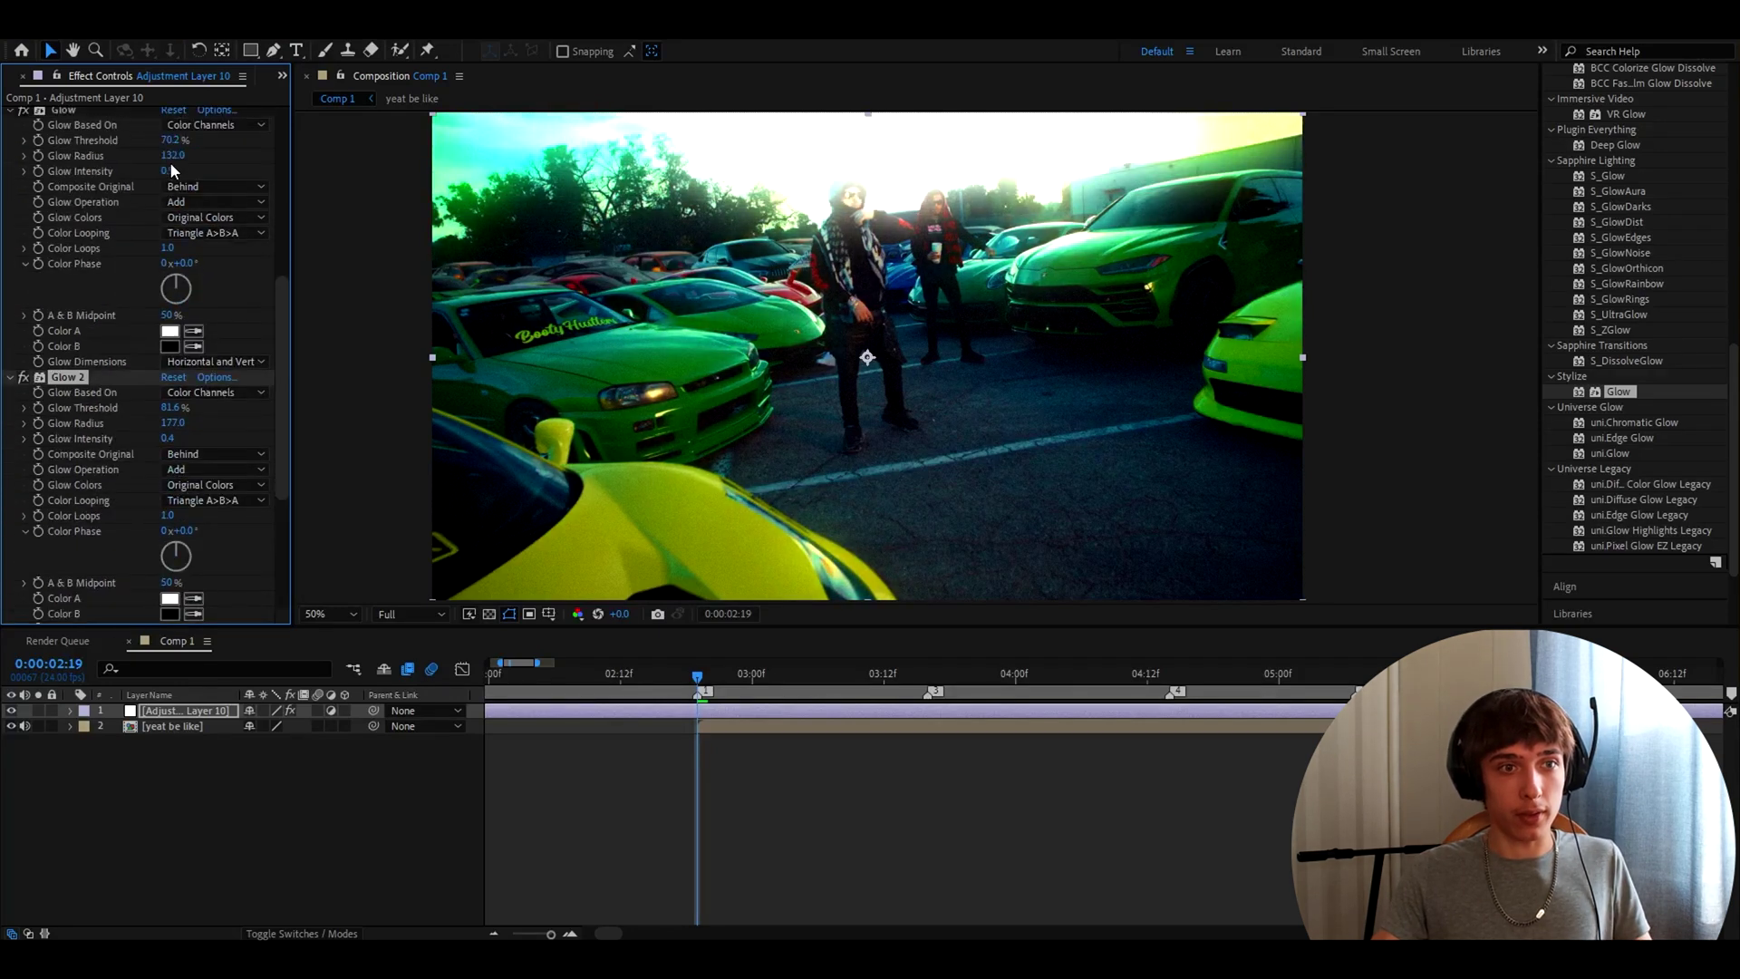
{"action": "left_click_drag", "start_coordinate": [171, 171], "coordinate": [145, 171]}
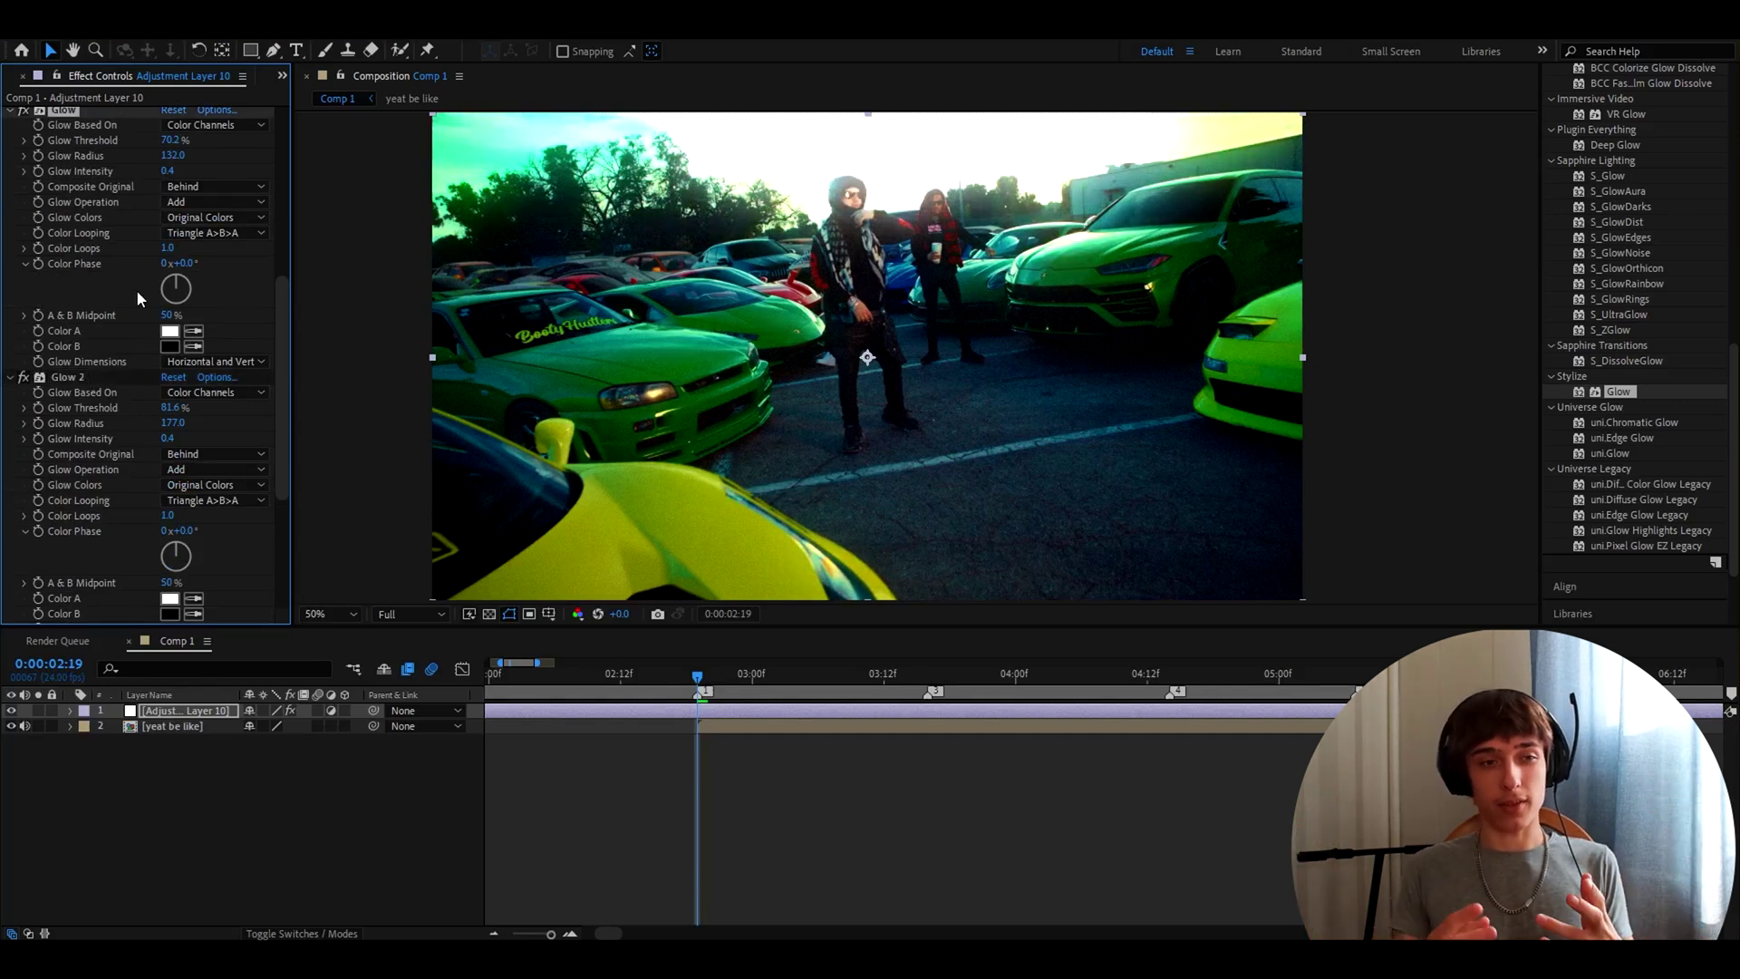
{"action": "left_click", "coordinate": [76, 378]}
{"action": "key", "text": "Delete"}
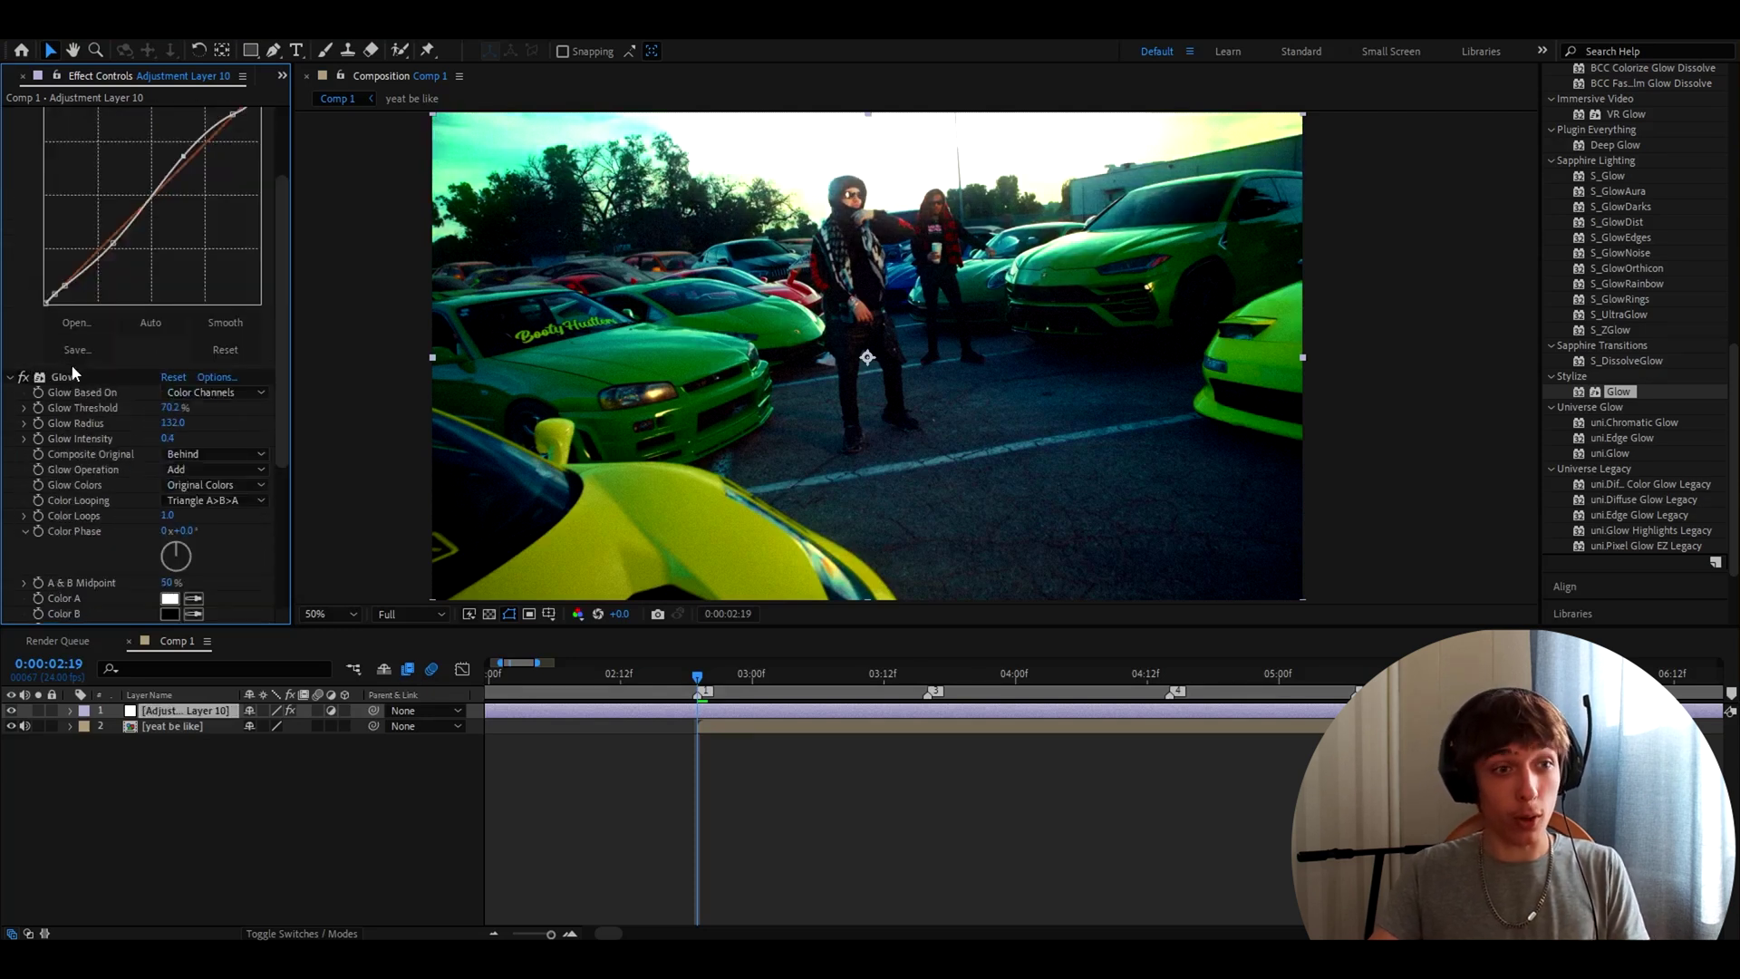
{"action": "left_click", "coordinate": [56, 384]}
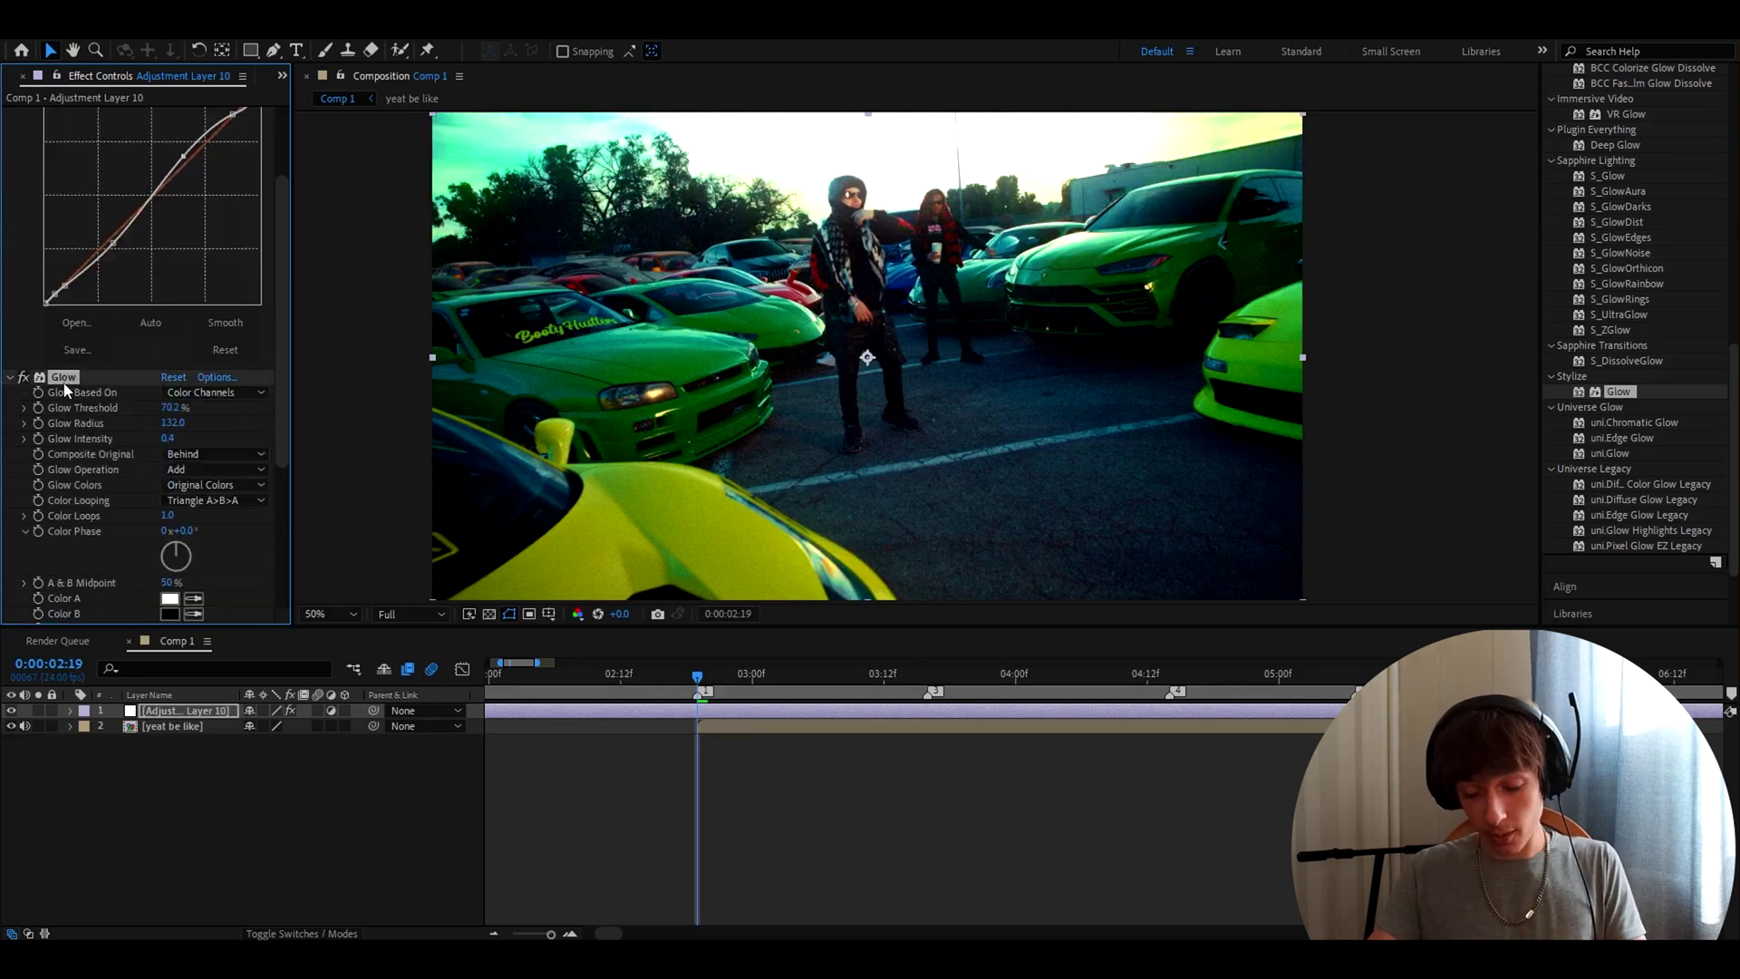
Replace the Glow with Deep Glow on the adjustment layer
{"action": "key", "text": "Delete"}
{"action": "key", "text": "ctrl+5"}
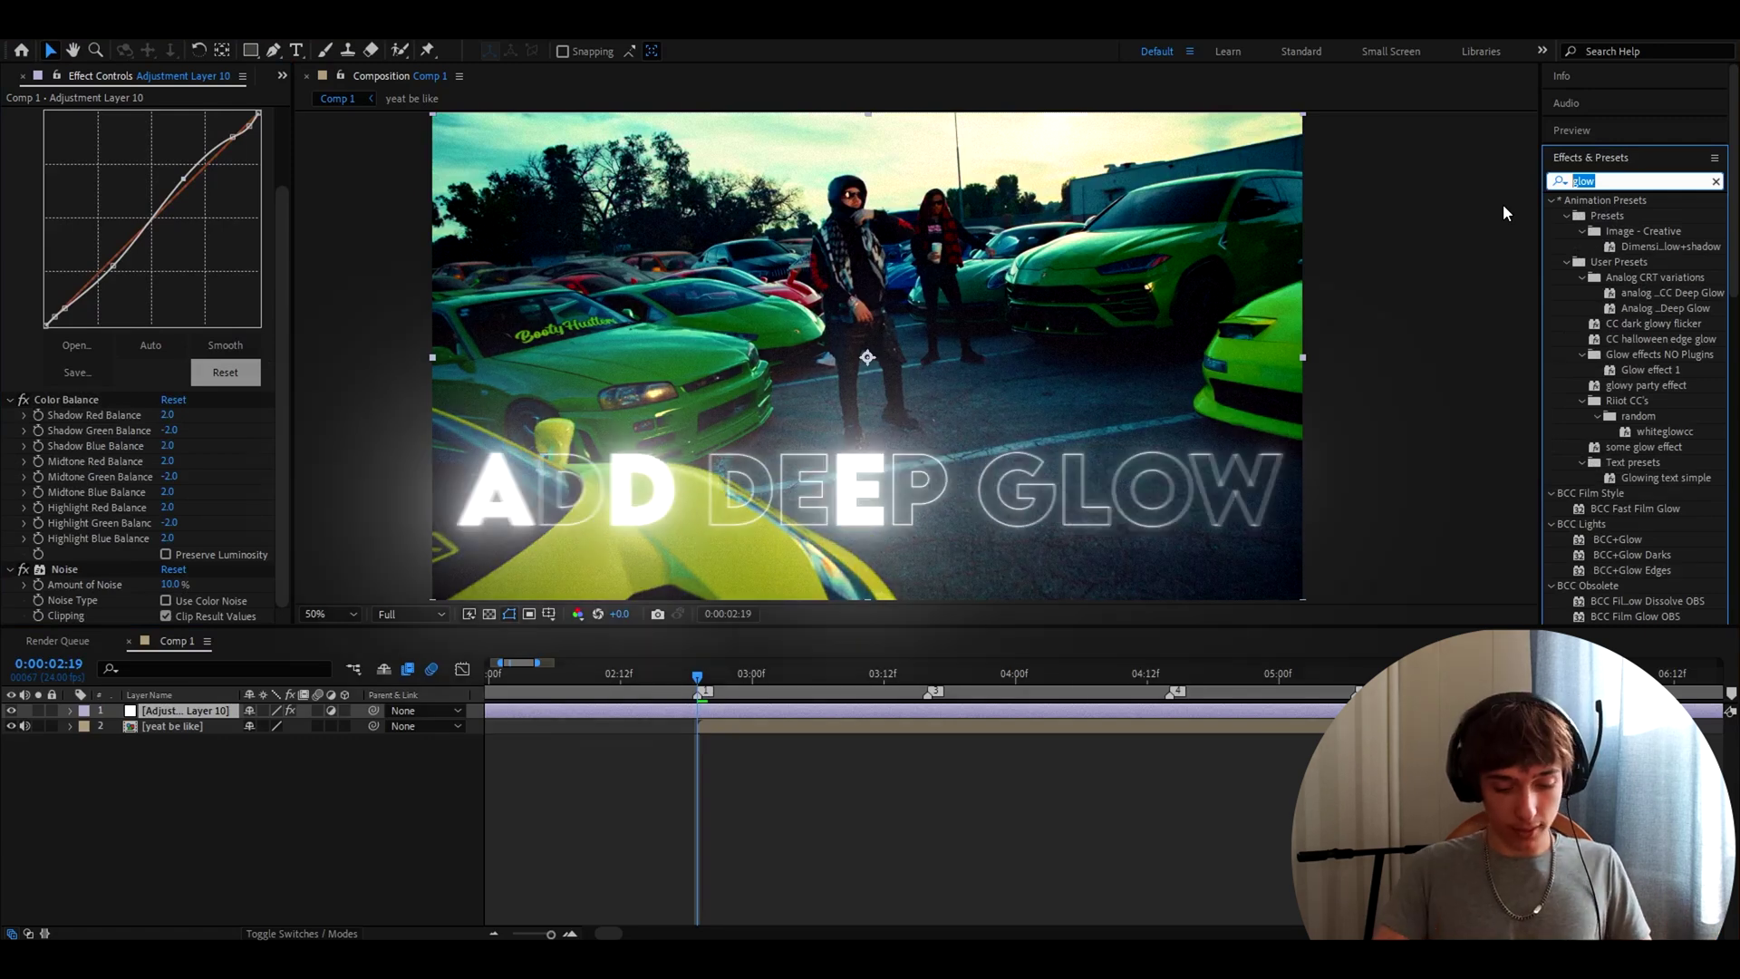
{"action": "type", "text": "deep glow"}
{"action": "left_click_drag", "start_coordinate": [1616, 293], "coordinate": [79, 536]}
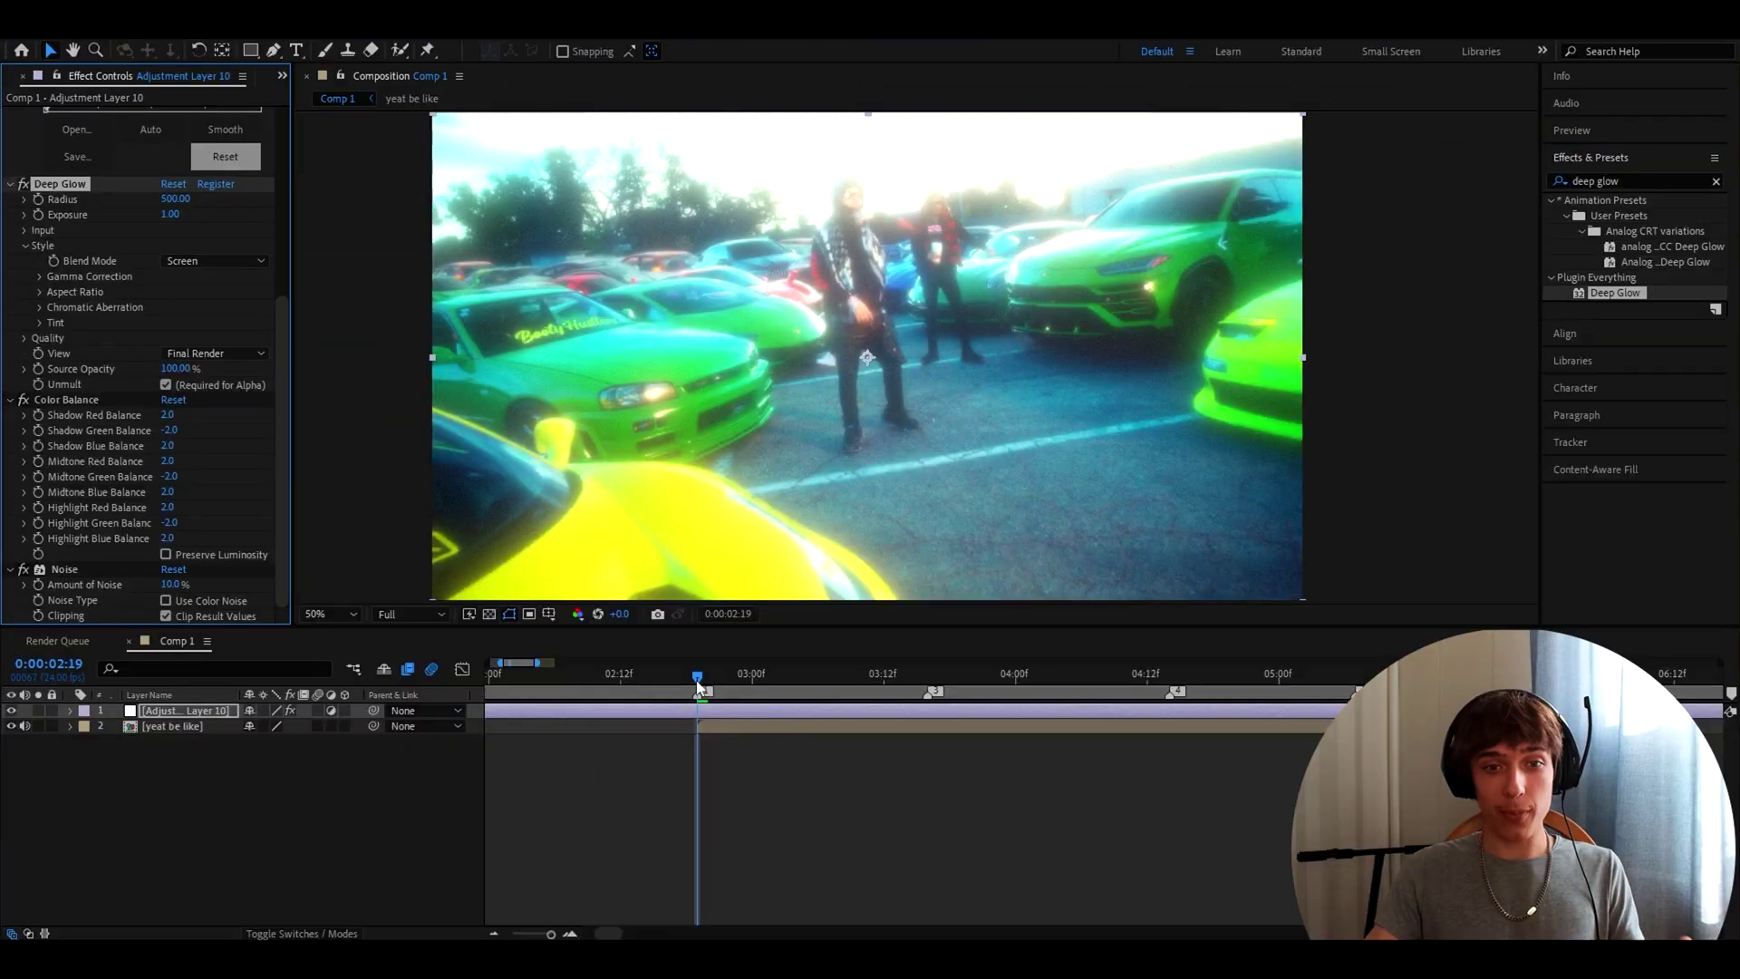
Scrub to later frames to preview the Deep Glow on the footage
{"action": "left_click", "coordinate": [839, 678]}
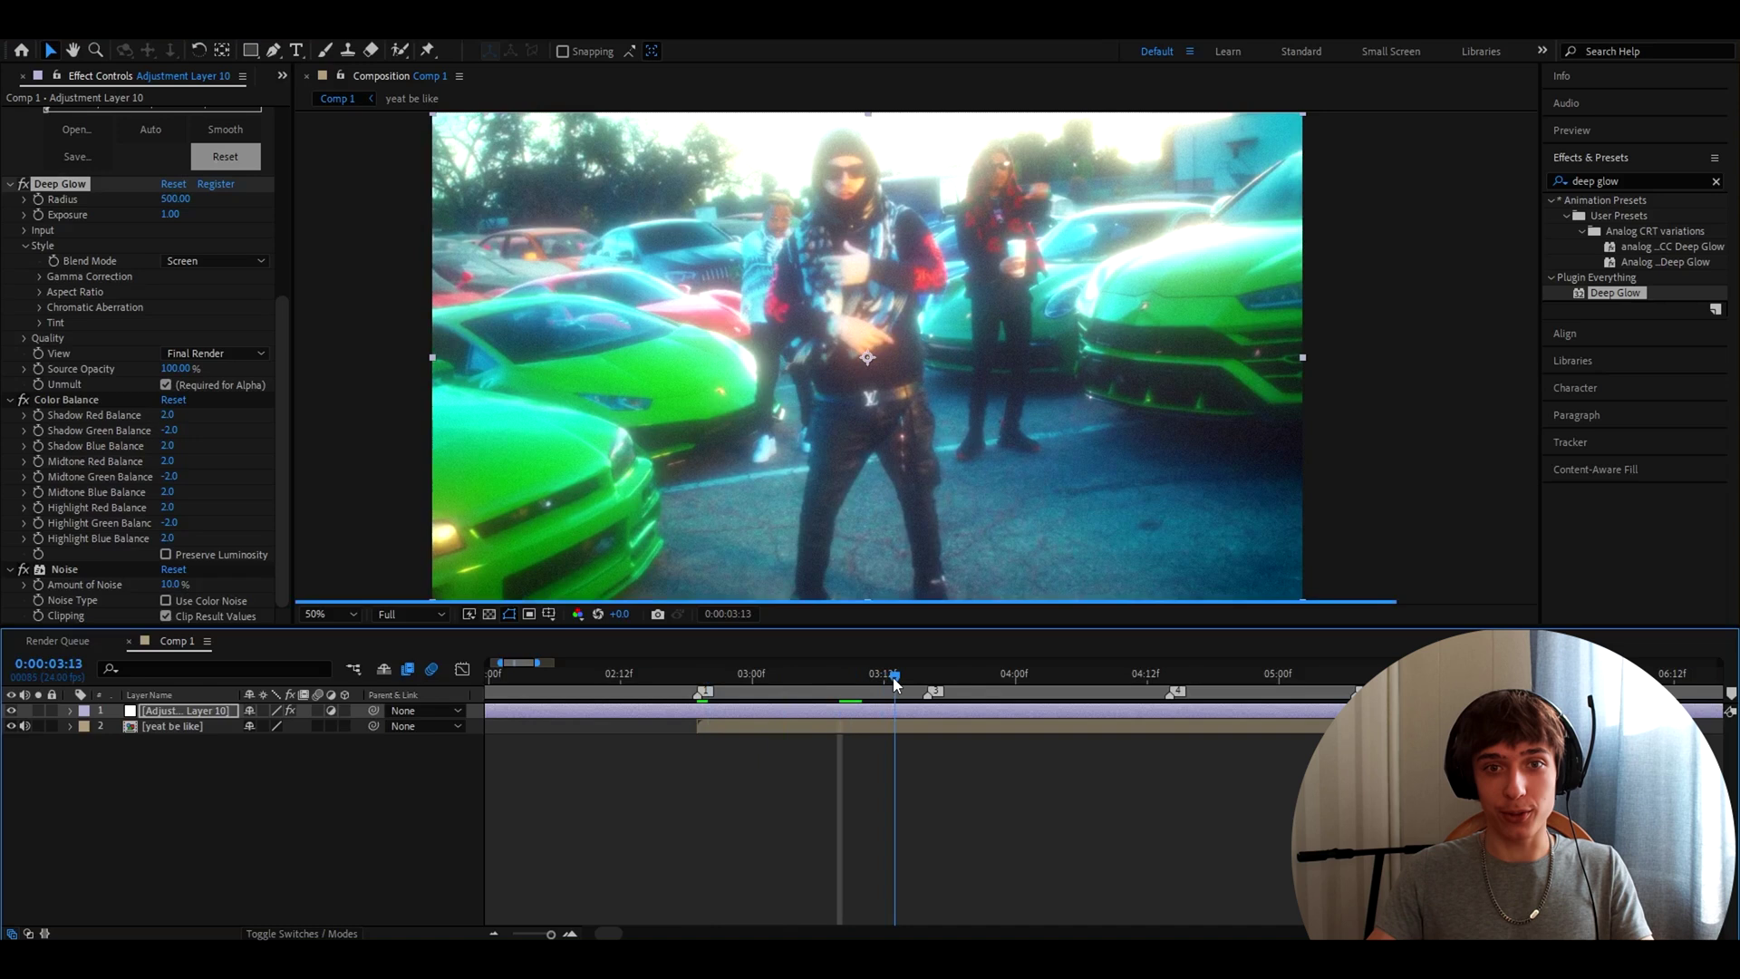
{"action": "left_click_drag", "start_coordinate": [894, 677], "coordinate": [1124, 687]}
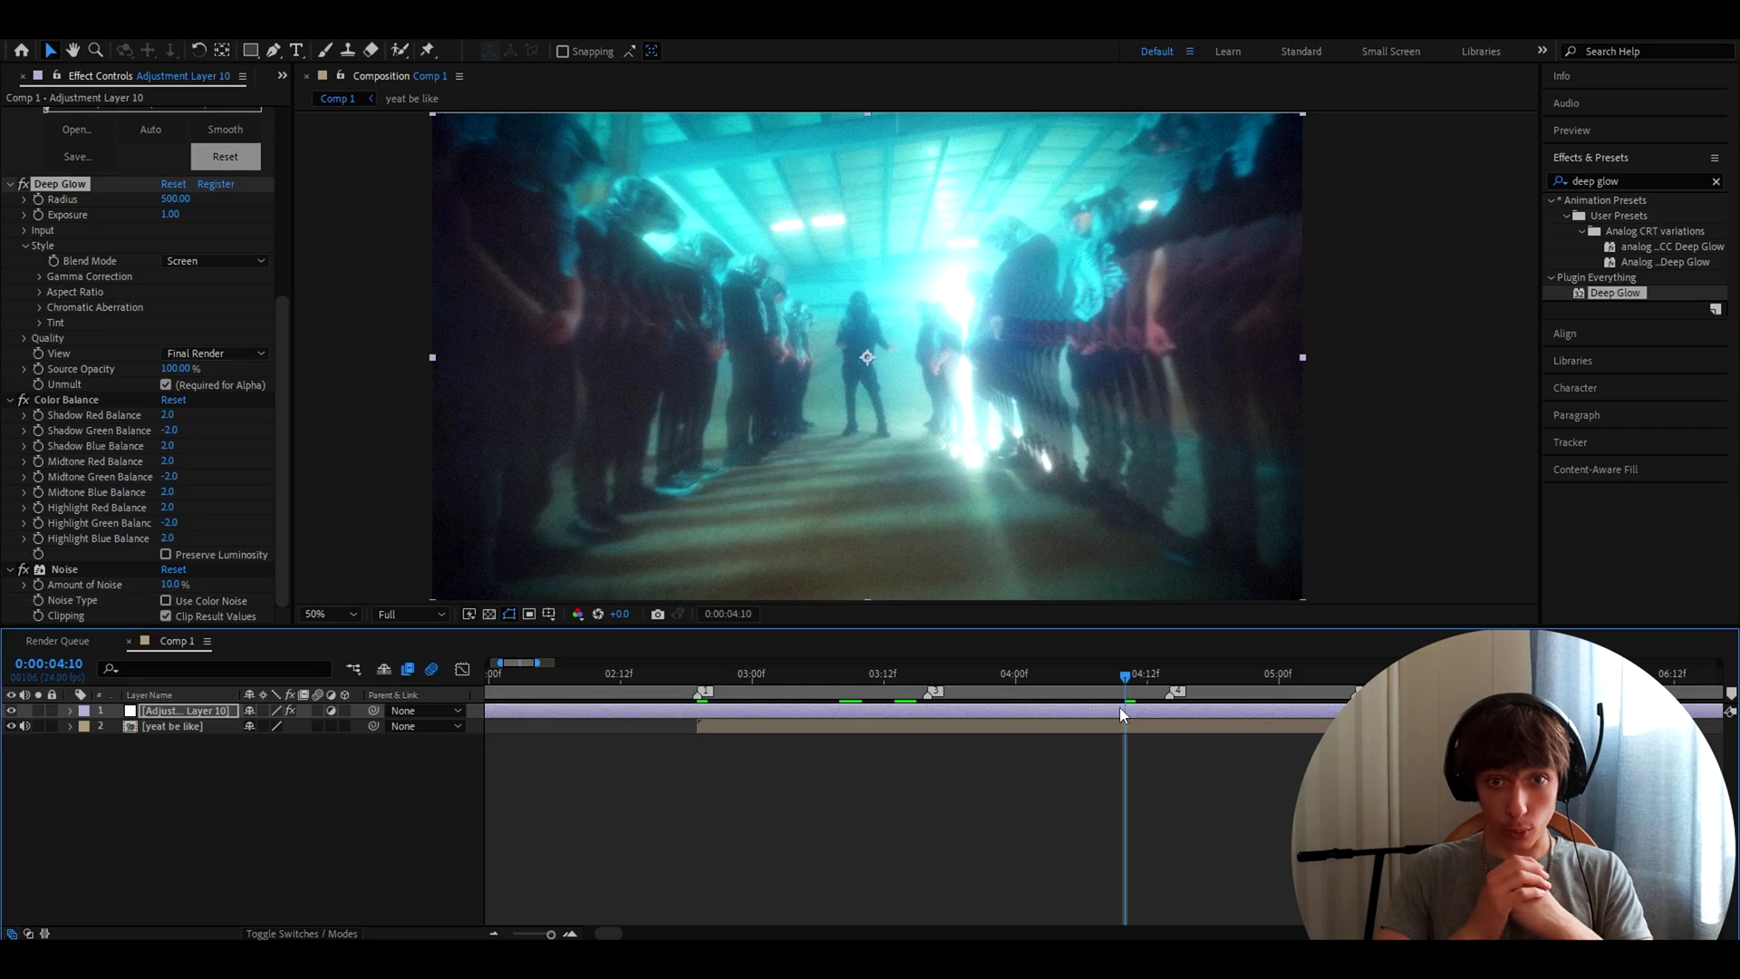
{"action": "key", "text": "space"}
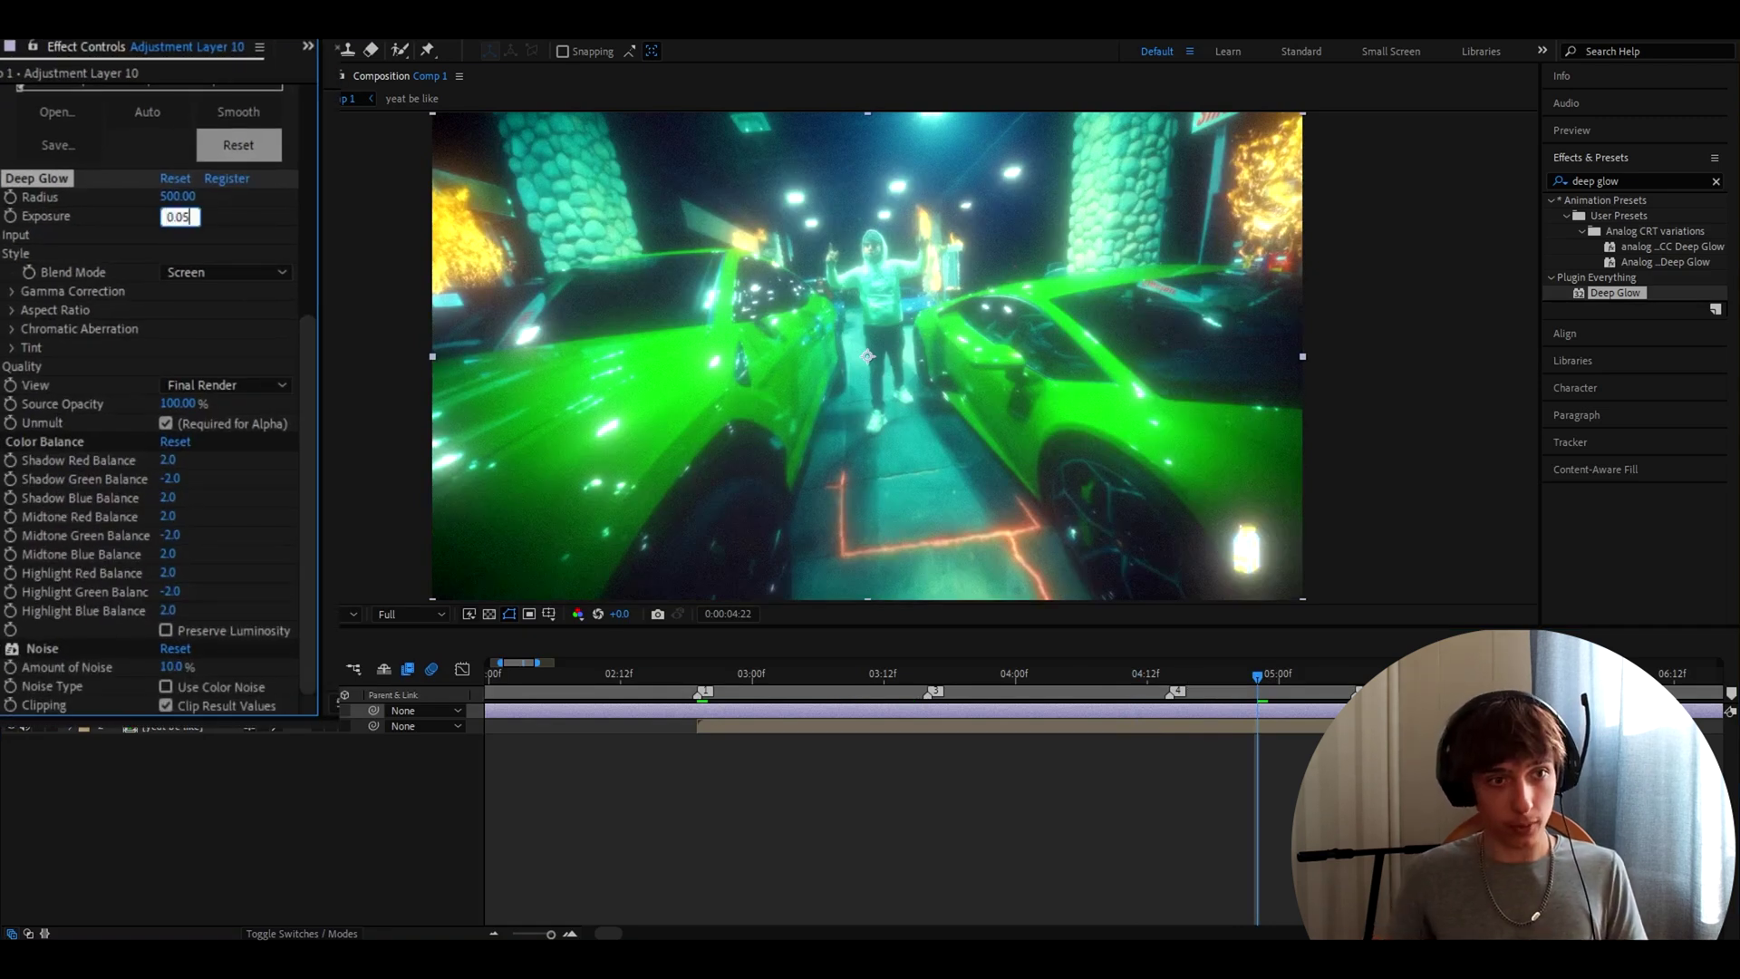
Set Deep Glow exposure to 0.05 and radius to 562, then check another frame
{"action": "key", "text": "Return"}
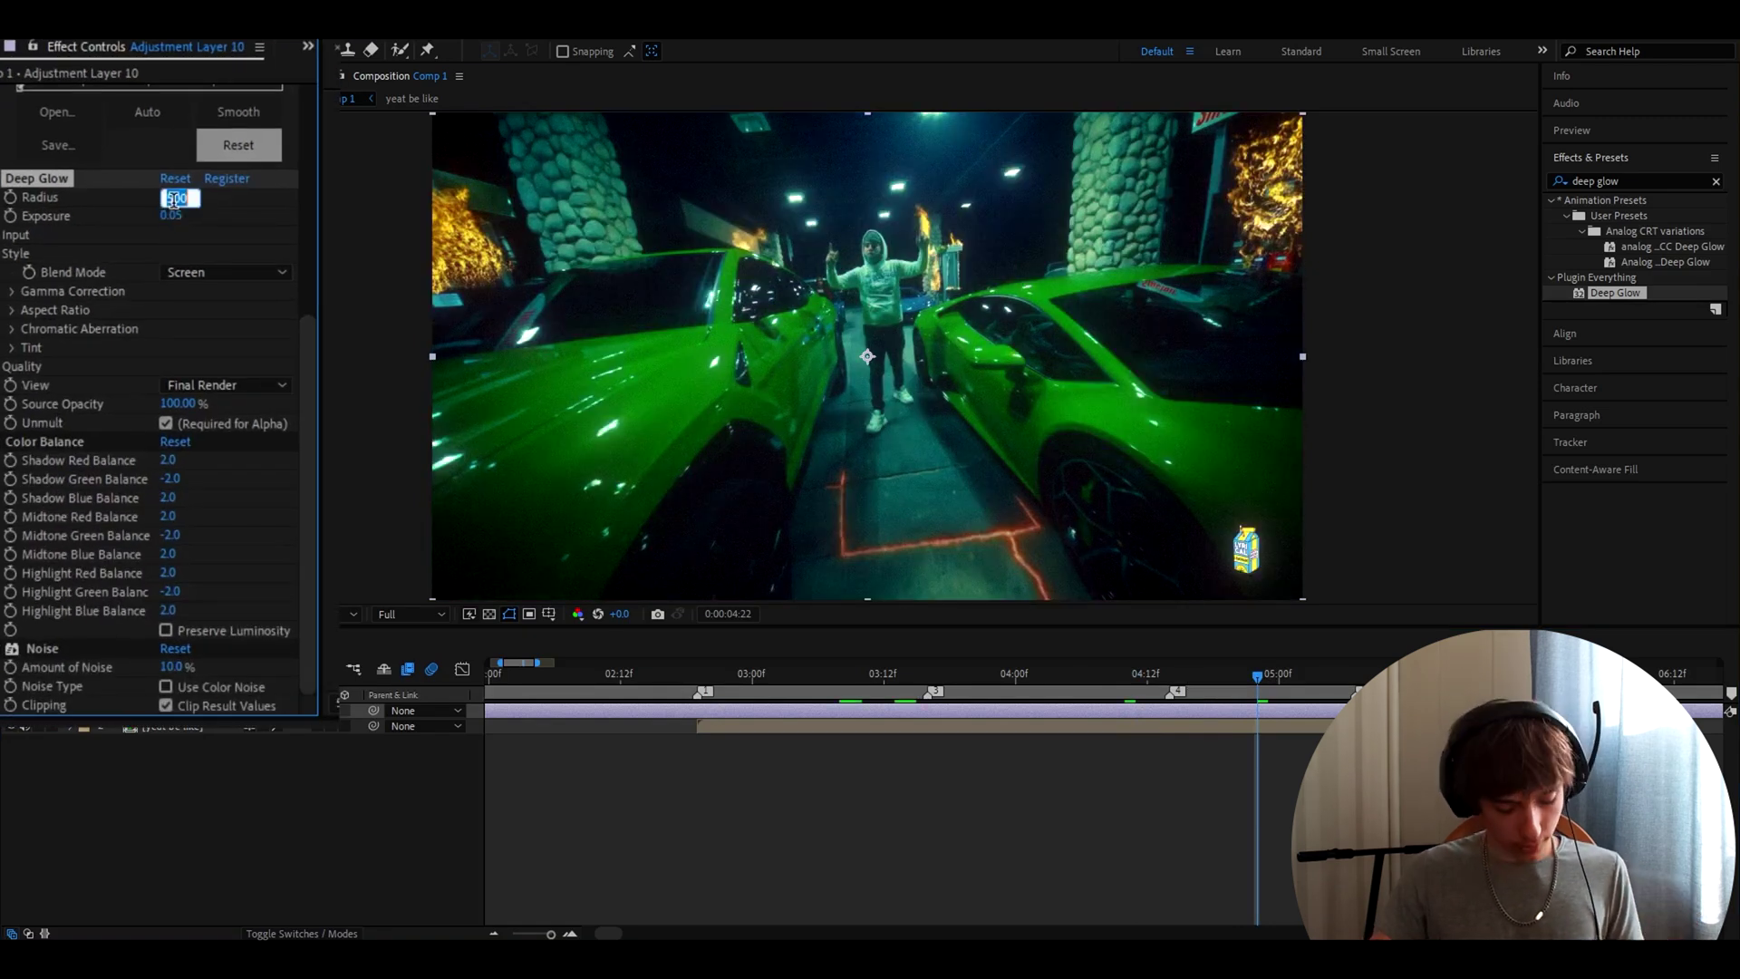
{"action": "key", "text": "Return"}
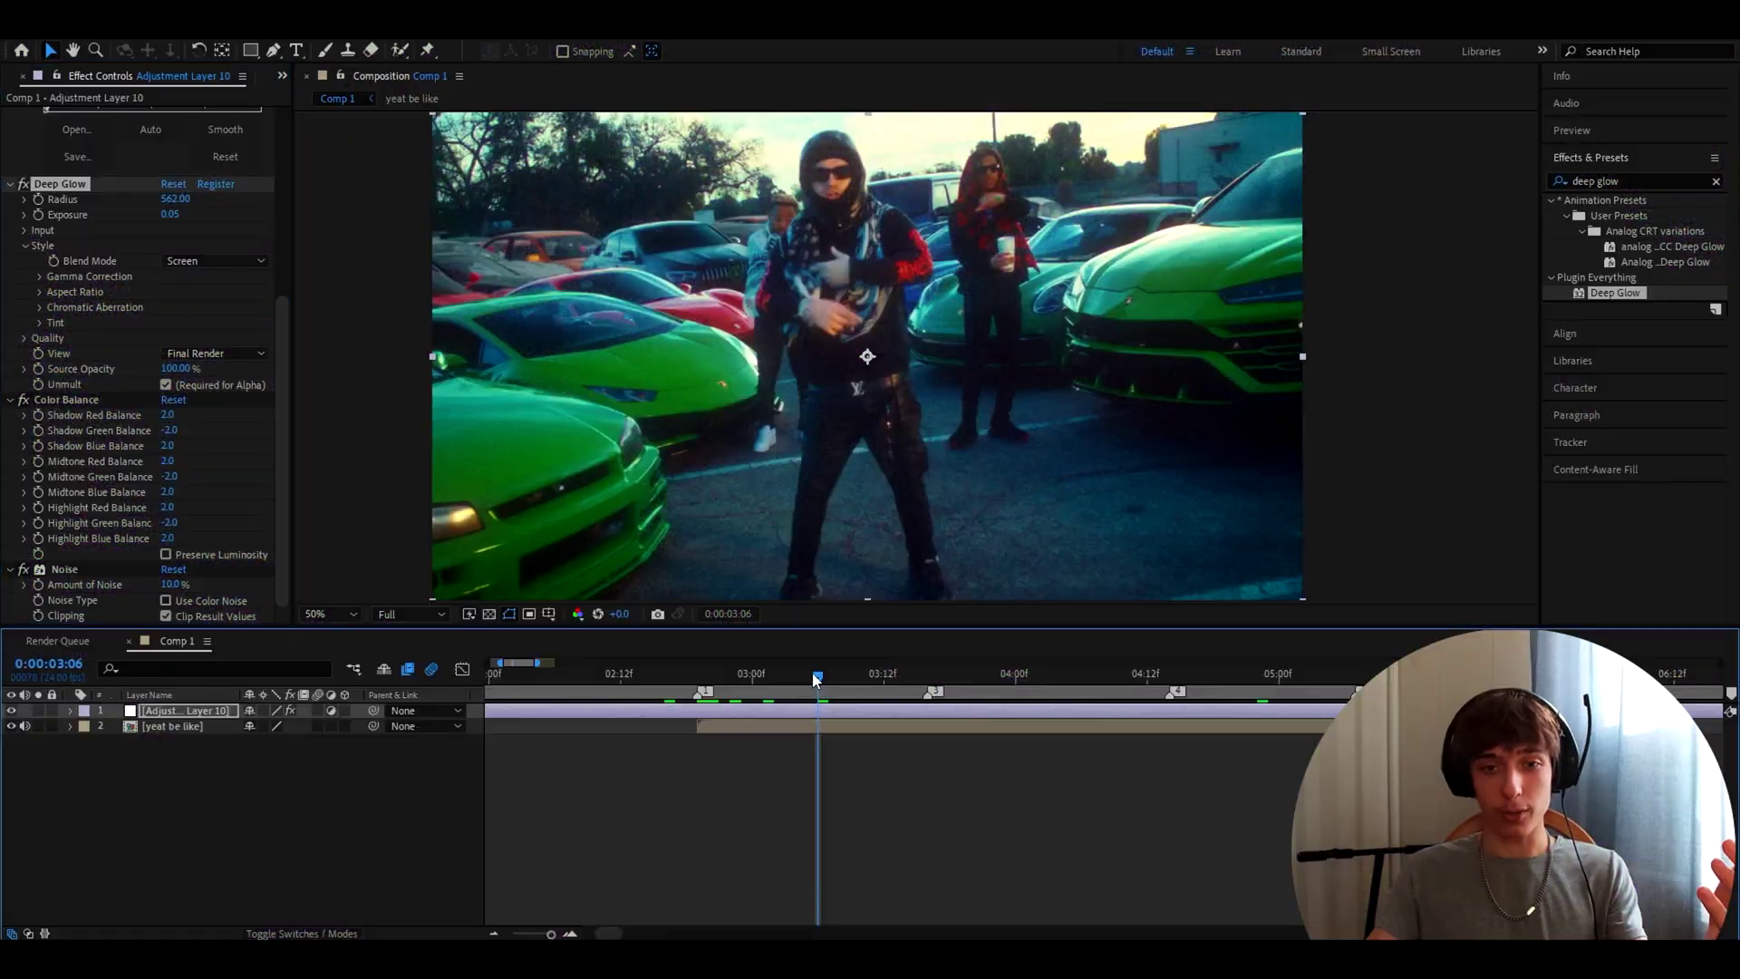
{"action": "left_click_drag", "start_coordinate": [818, 675], "coordinate": [907, 677]}
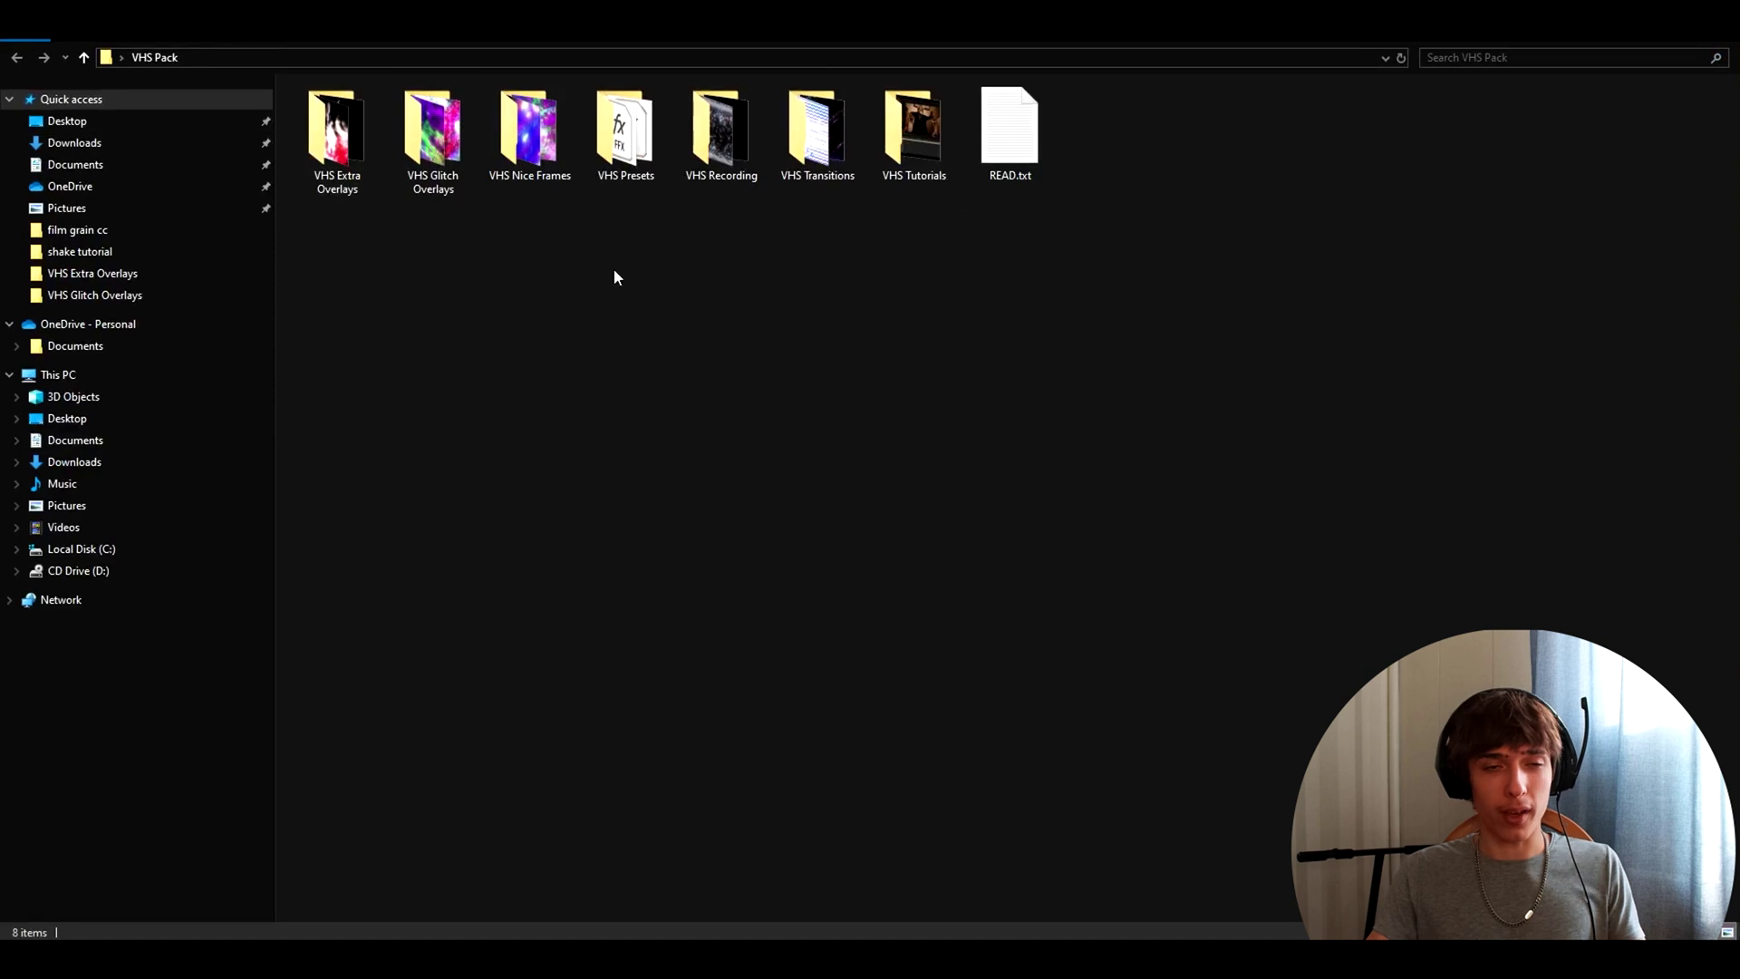
Drag VHS Overlay 67.mp4 from VHS Glitch Overlays into the timeline, starting at the playhead
{"action": "double_click", "coordinate": [437, 150]}
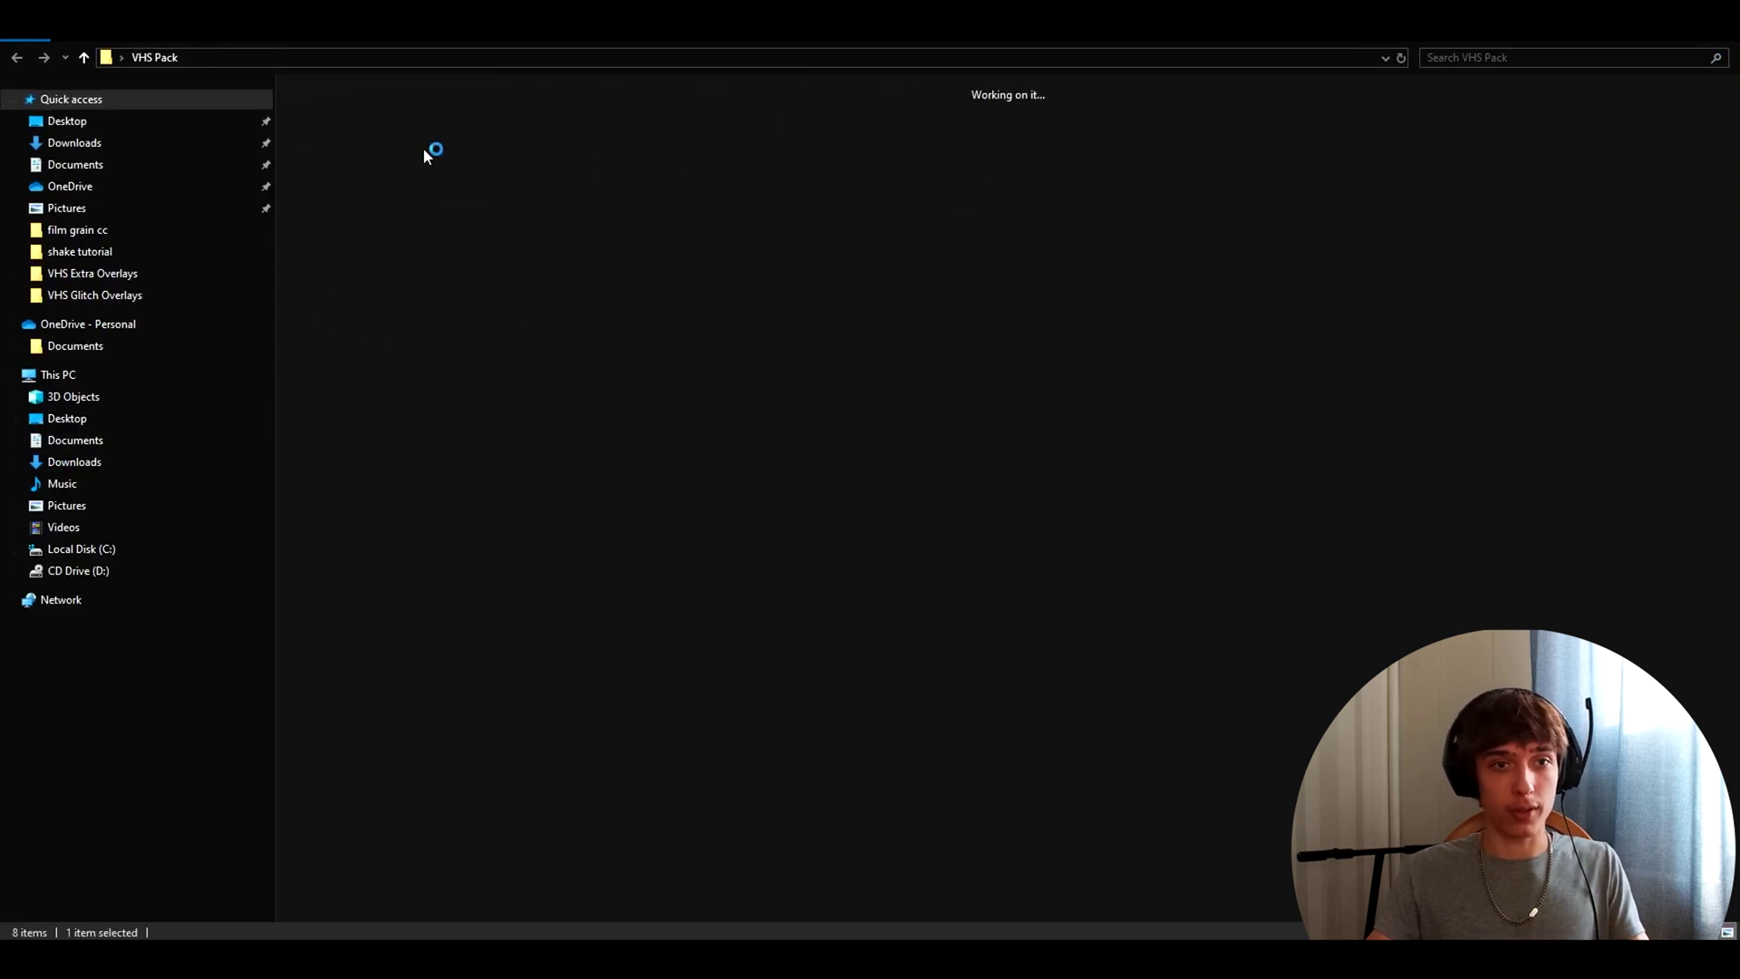
{"action": "left_click", "coordinate": [907, 616]}
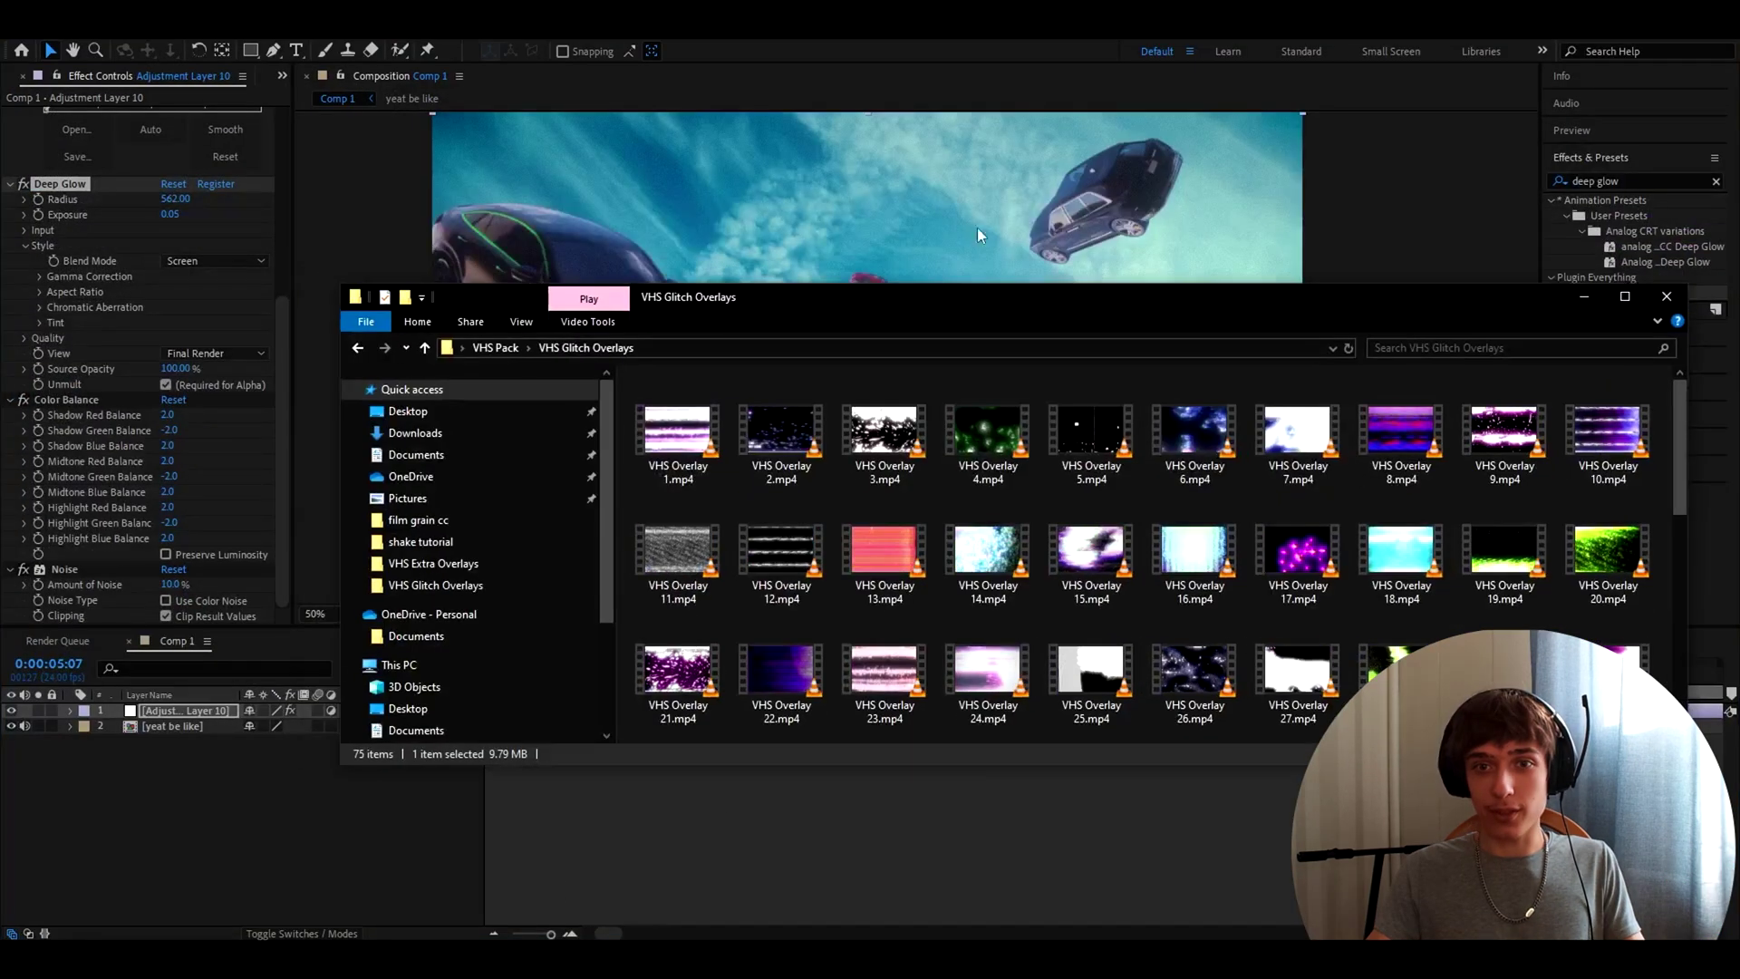
{"action": "left_click_drag", "start_coordinate": [1231, 579], "coordinate": [883, 805]}
{"action": "key", "text": "equal"}
{"action": "left_click_drag", "start_coordinate": [849, 717], "coordinate": [938, 715]}
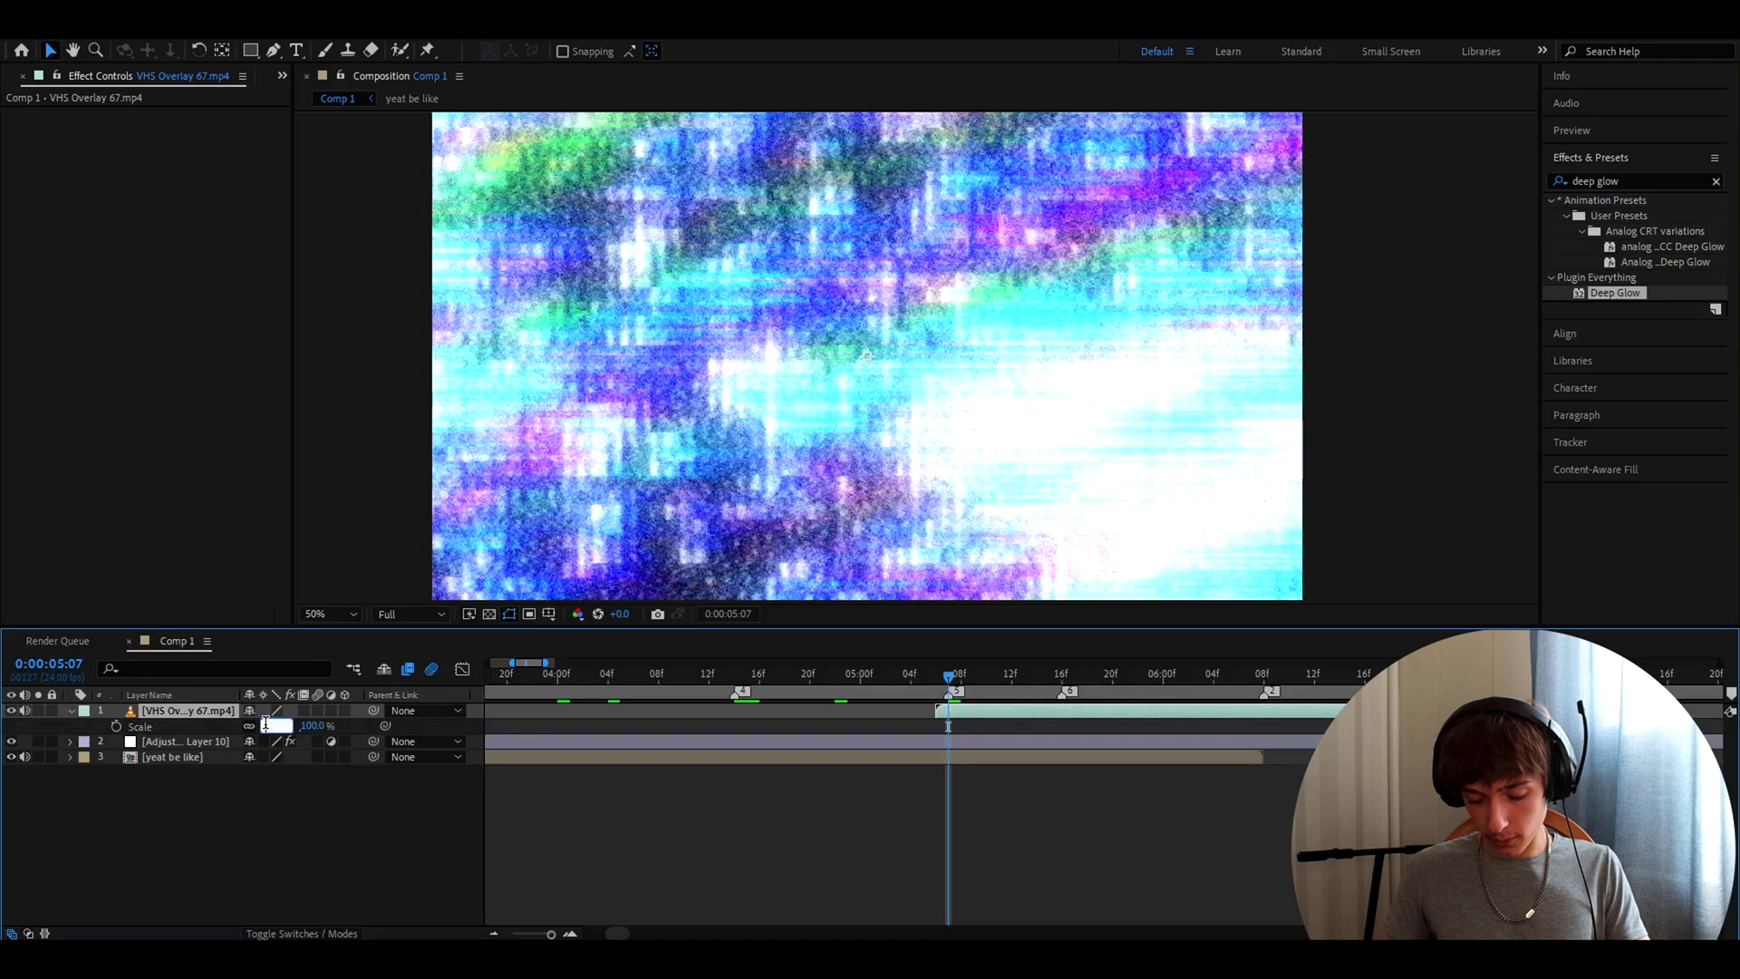
Scale the VHS overlay to 50% and set its blending mode to Overlay
{"action": "type", "text": "50"}
{"action": "key", "text": "Return"}
{"action": "right_click", "coordinate": [942, 711]}
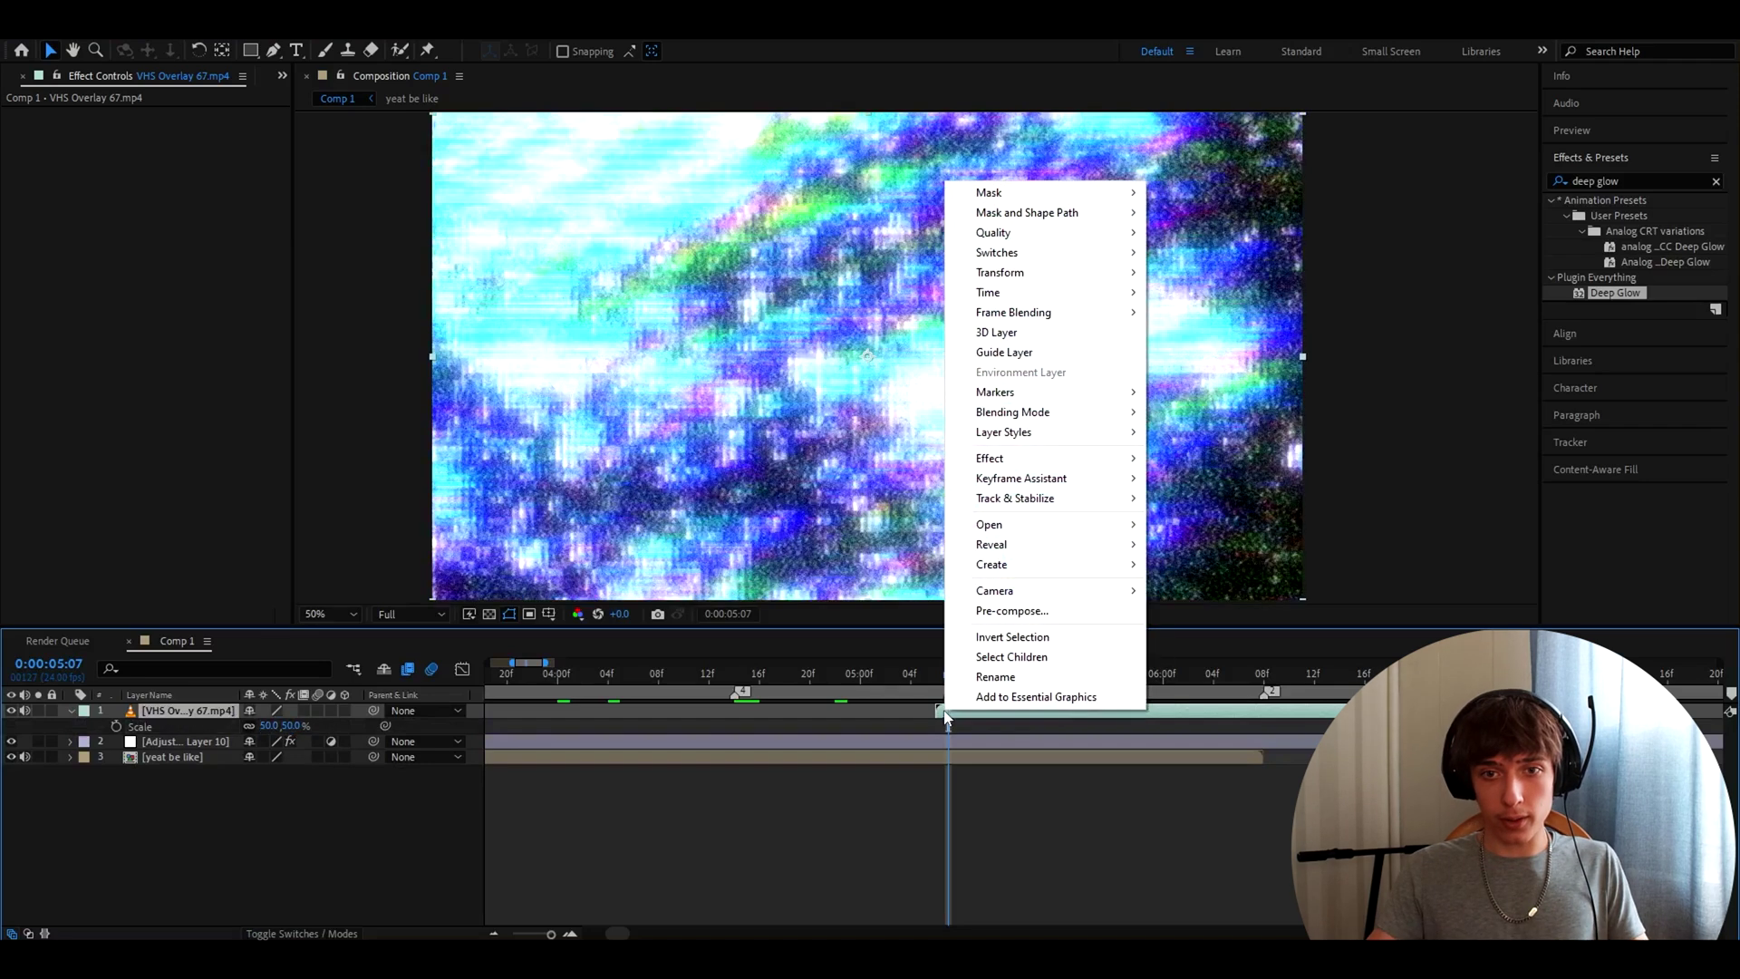
{"action": "mouse_move", "coordinate": [1042, 412]}
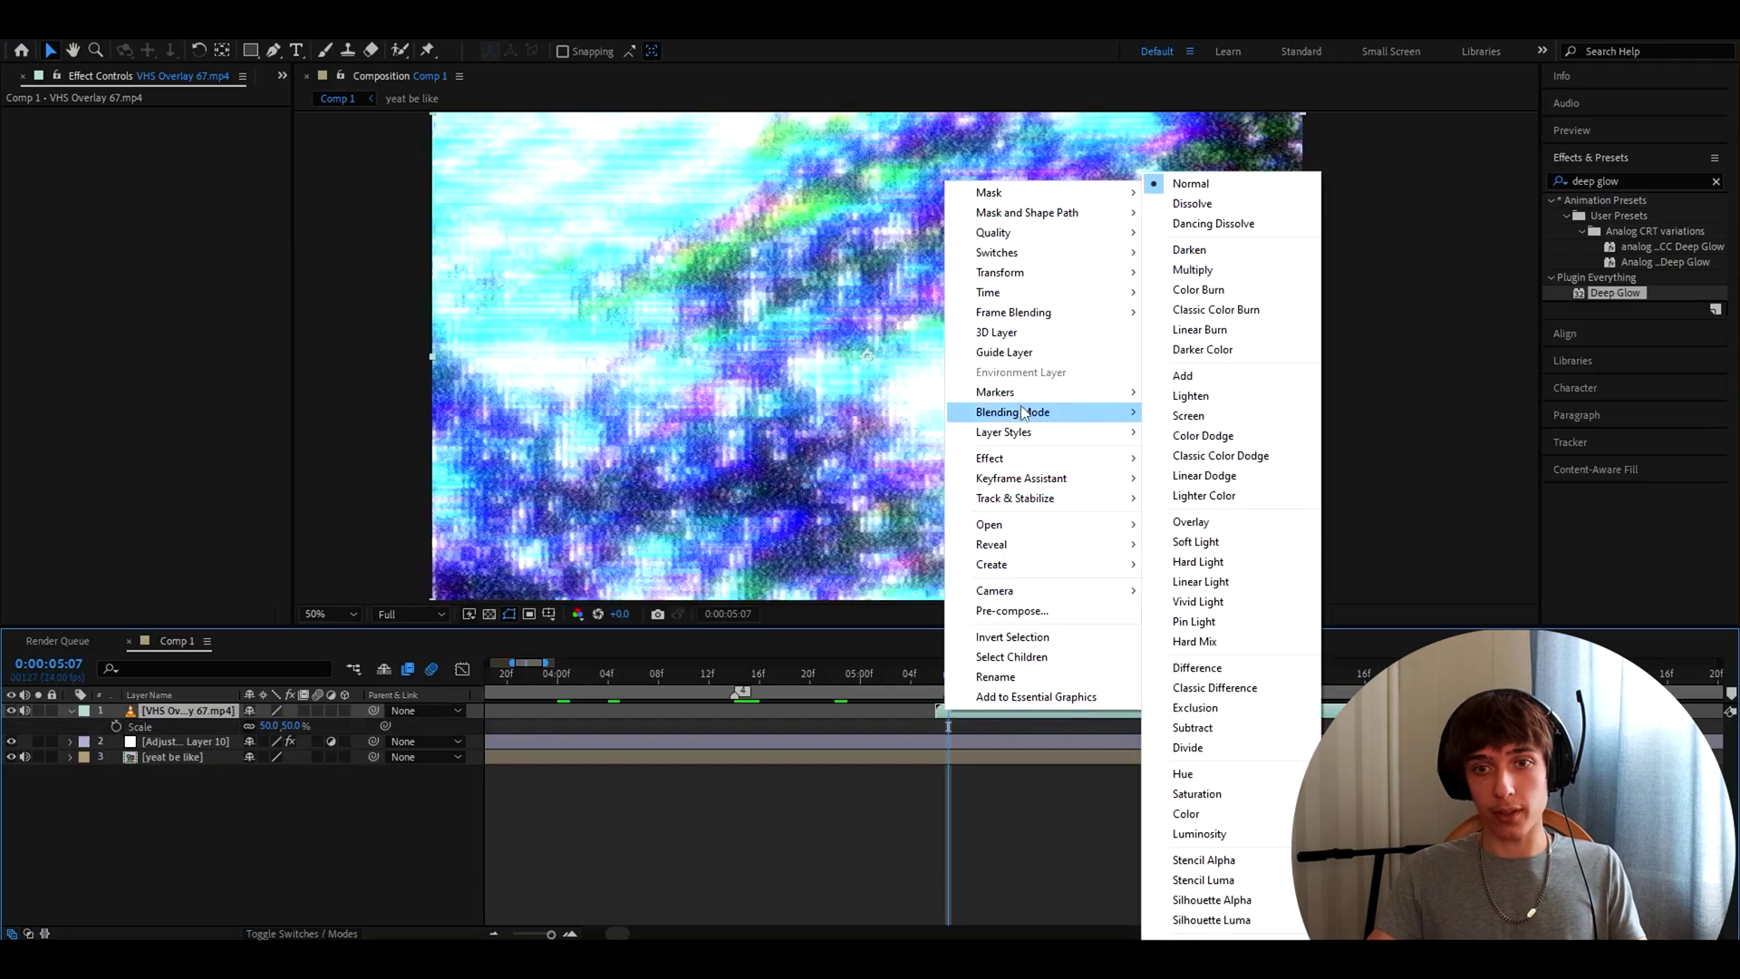
{"action": "left_click", "coordinate": [1191, 522]}
{"action": "key", "text": "space"}
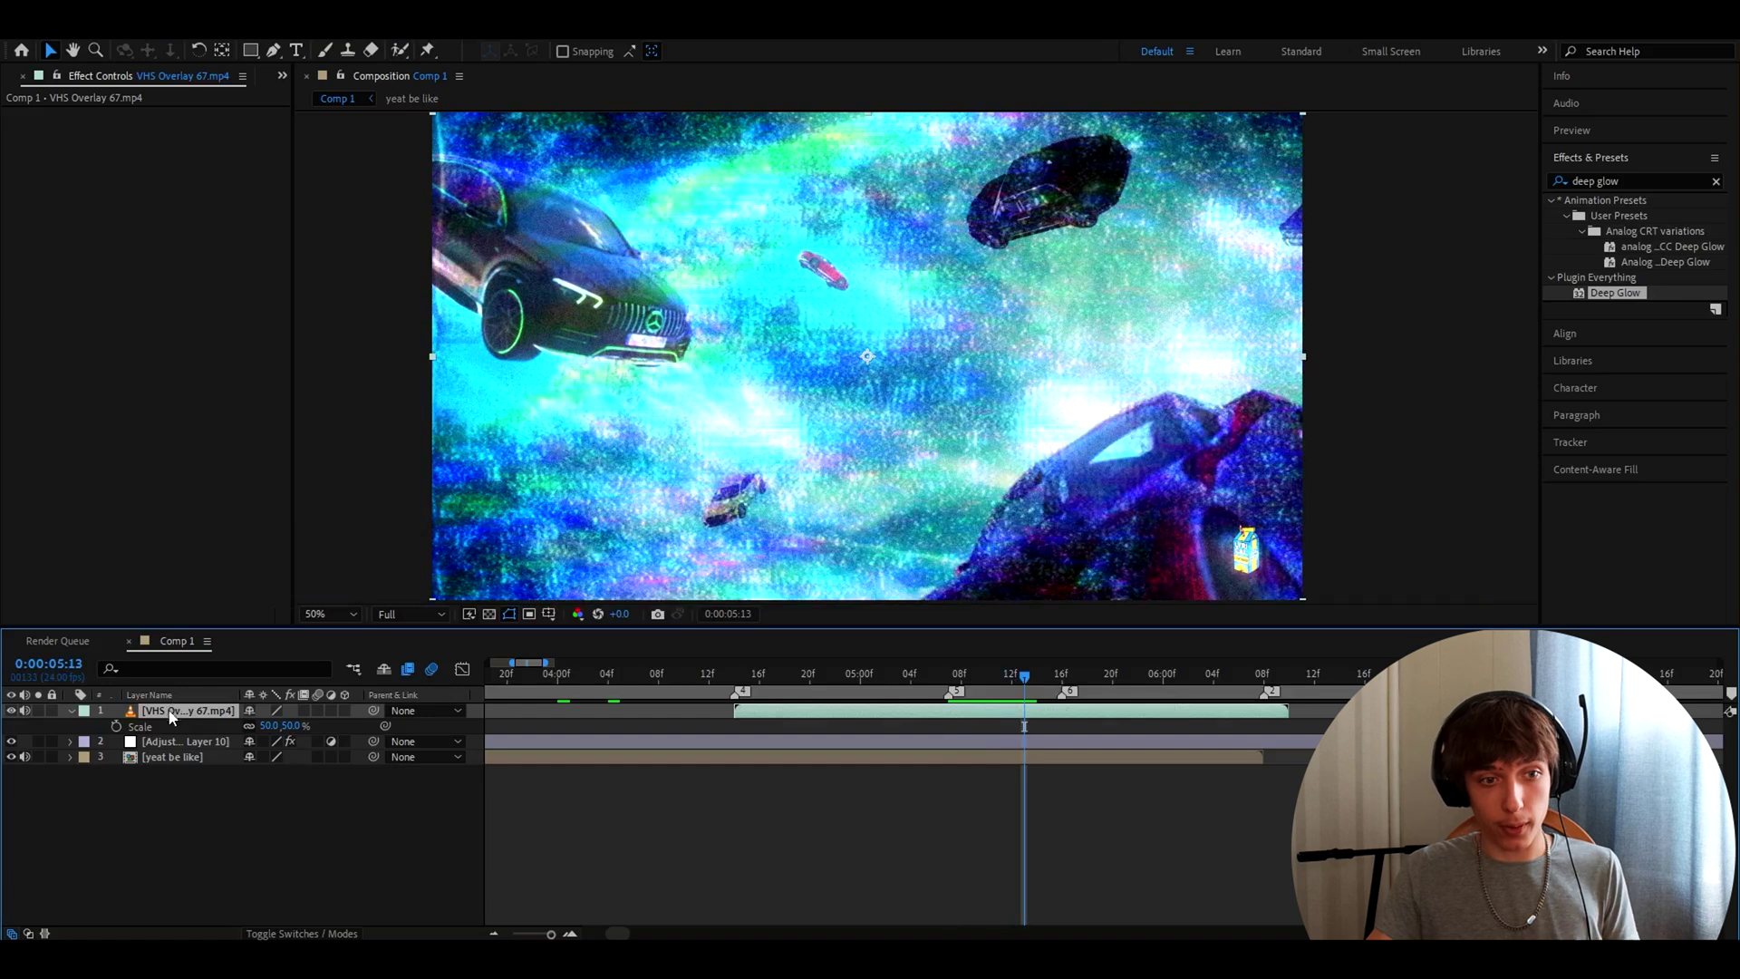
Move the overlay below the adjustment layer, preview it, then delete VHS Overlay 67
{"action": "left_click_drag", "start_coordinate": [164, 729], "coordinate": [165, 749]}
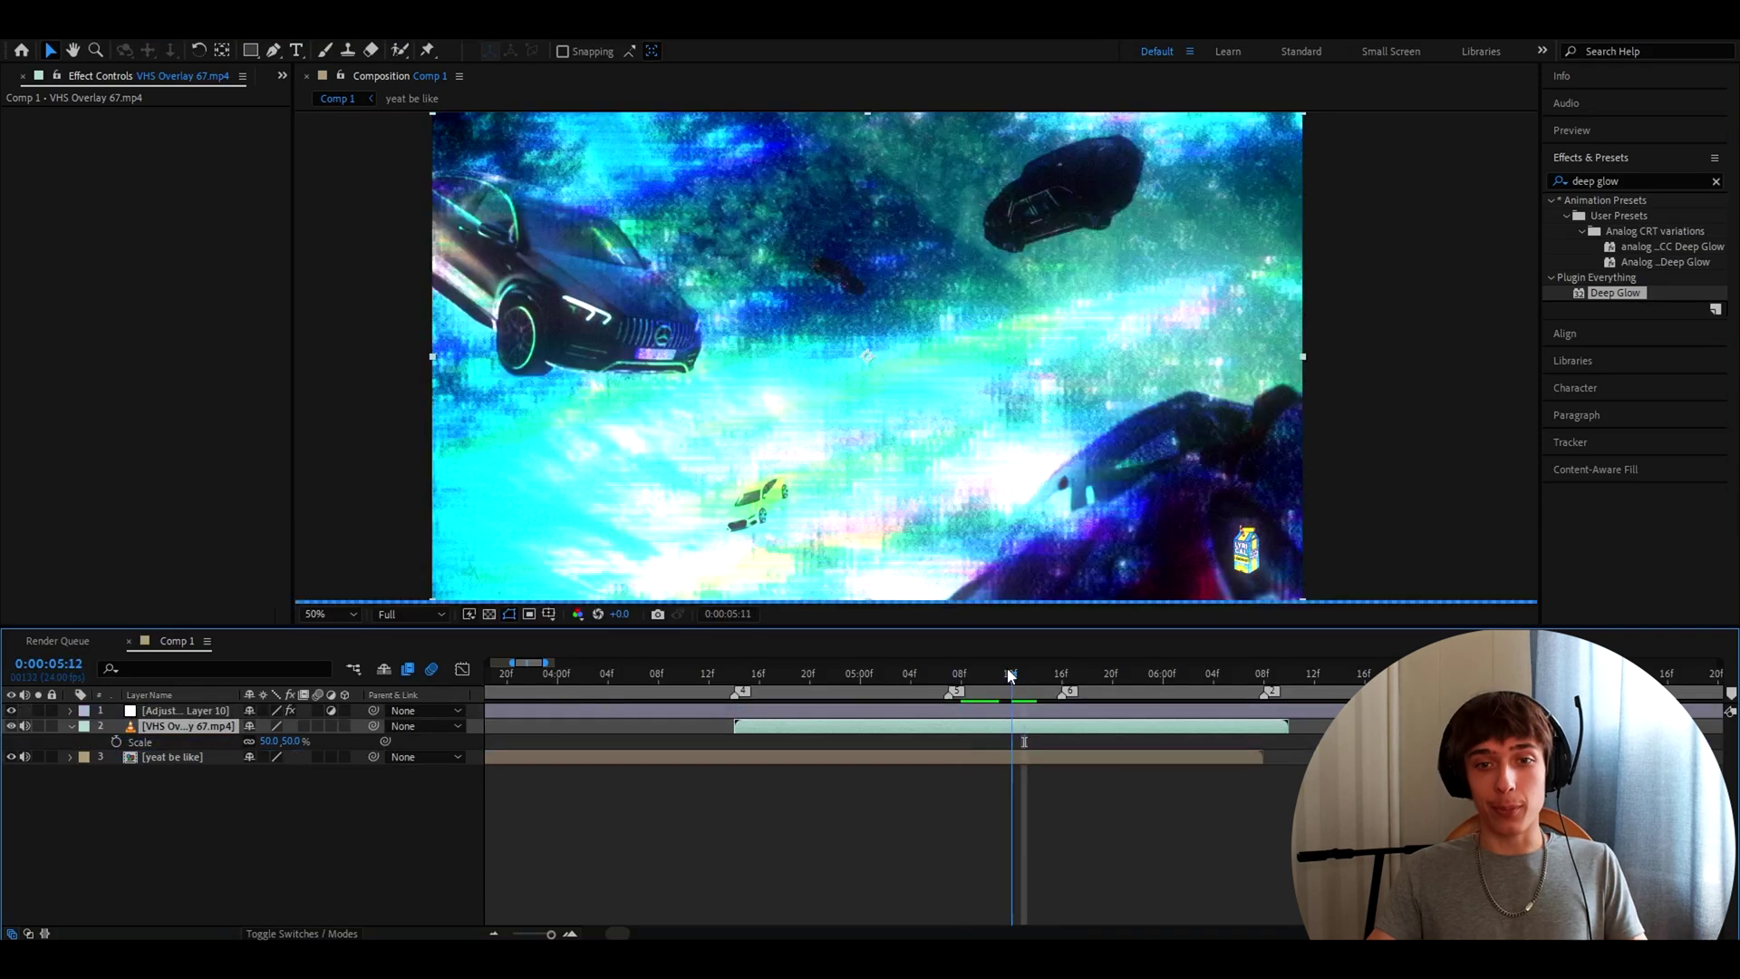
{"action": "left_click", "coordinate": [1039, 671]}
{"action": "left_click", "coordinate": [1008, 711]}
{"action": "left_click_drag", "start_coordinate": [1039, 671], "coordinate": [1137, 677]}
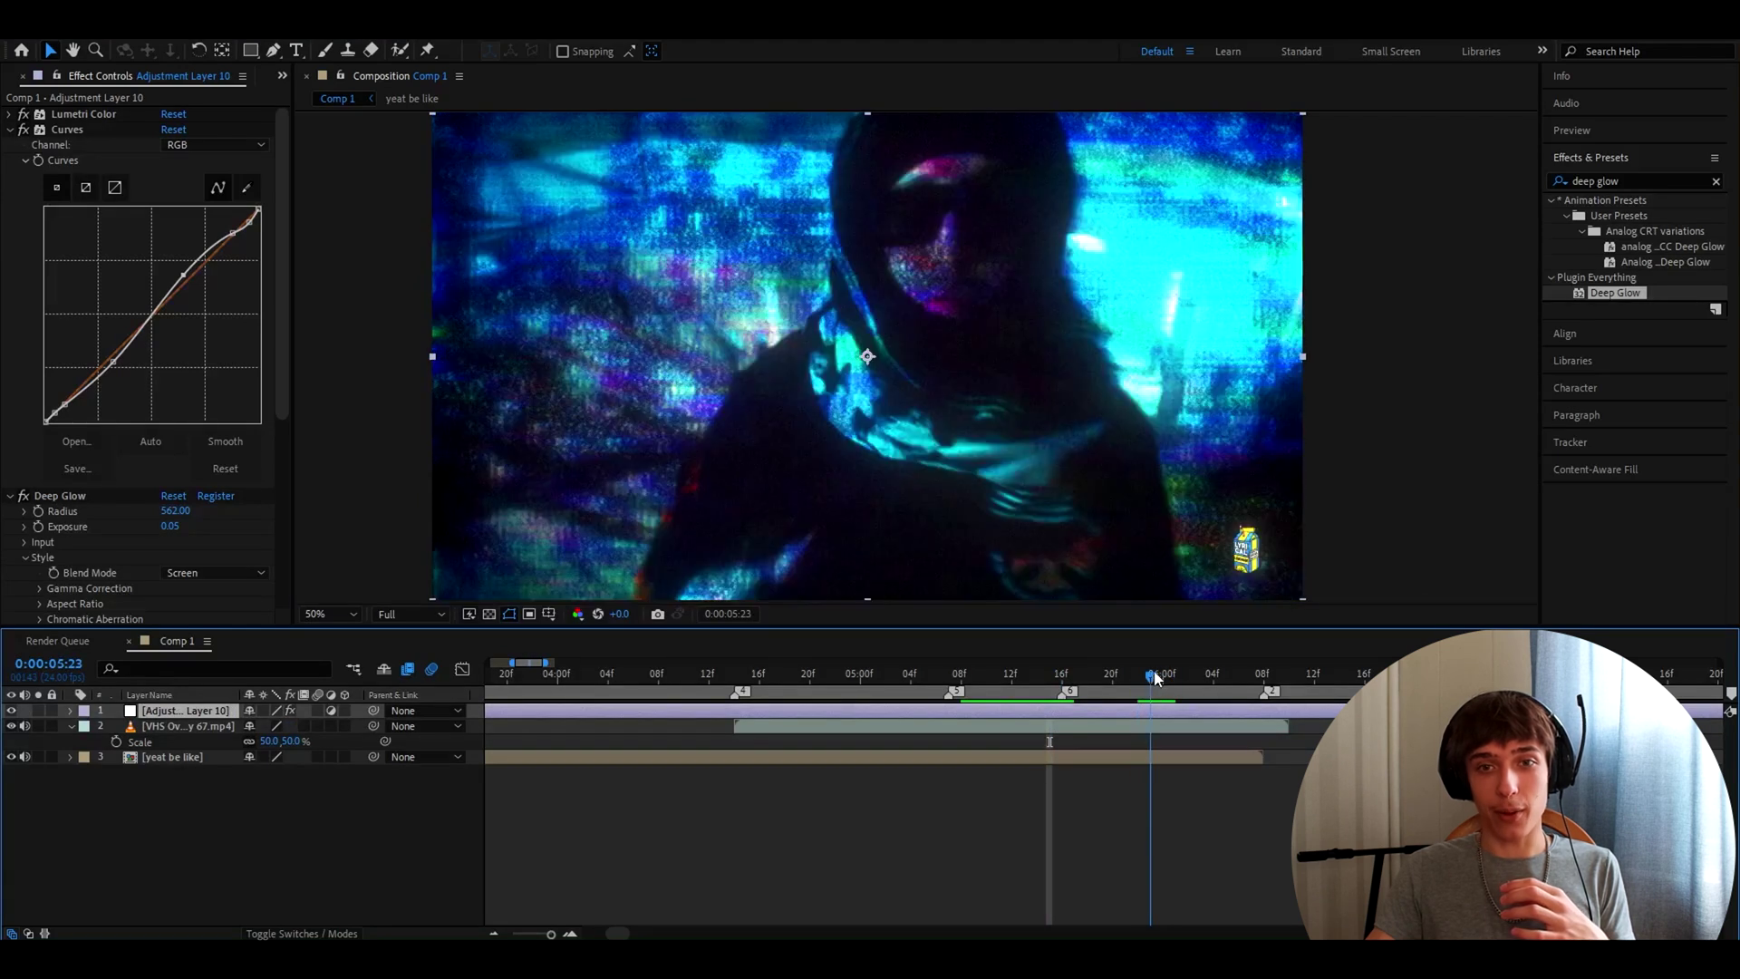
{"action": "left_click_drag", "start_coordinate": [1161, 678], "coordinate": [763, 680]}
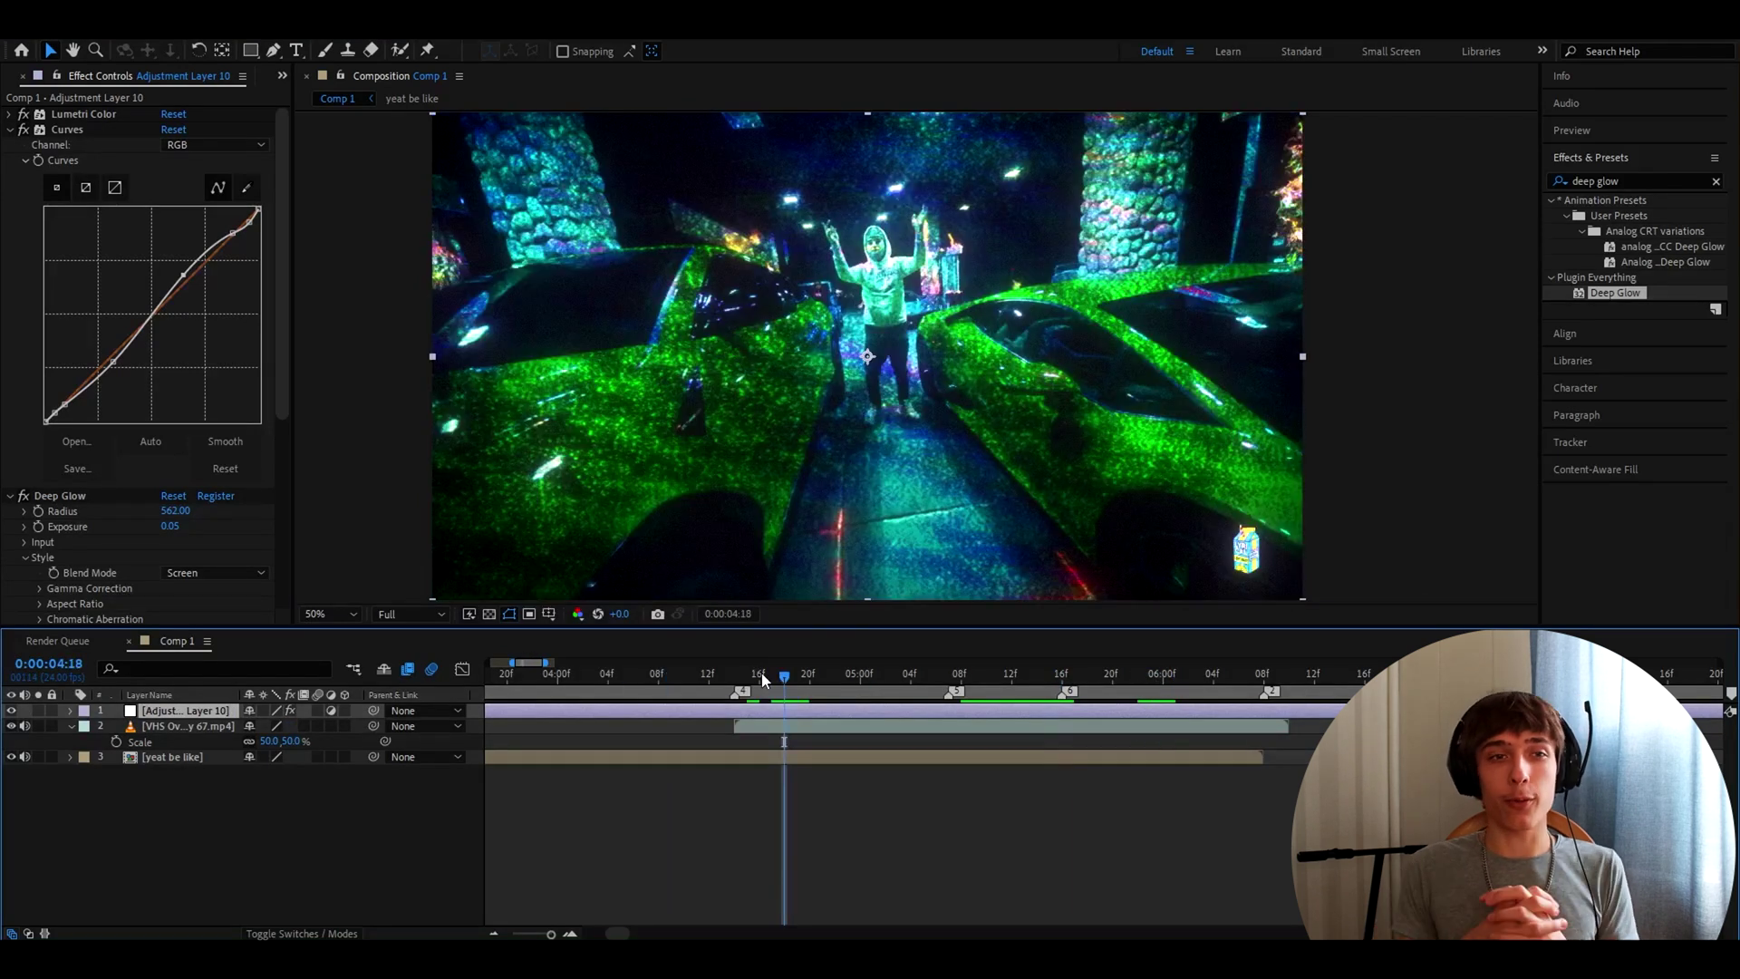
{"action": "key", "text": "Delete"}
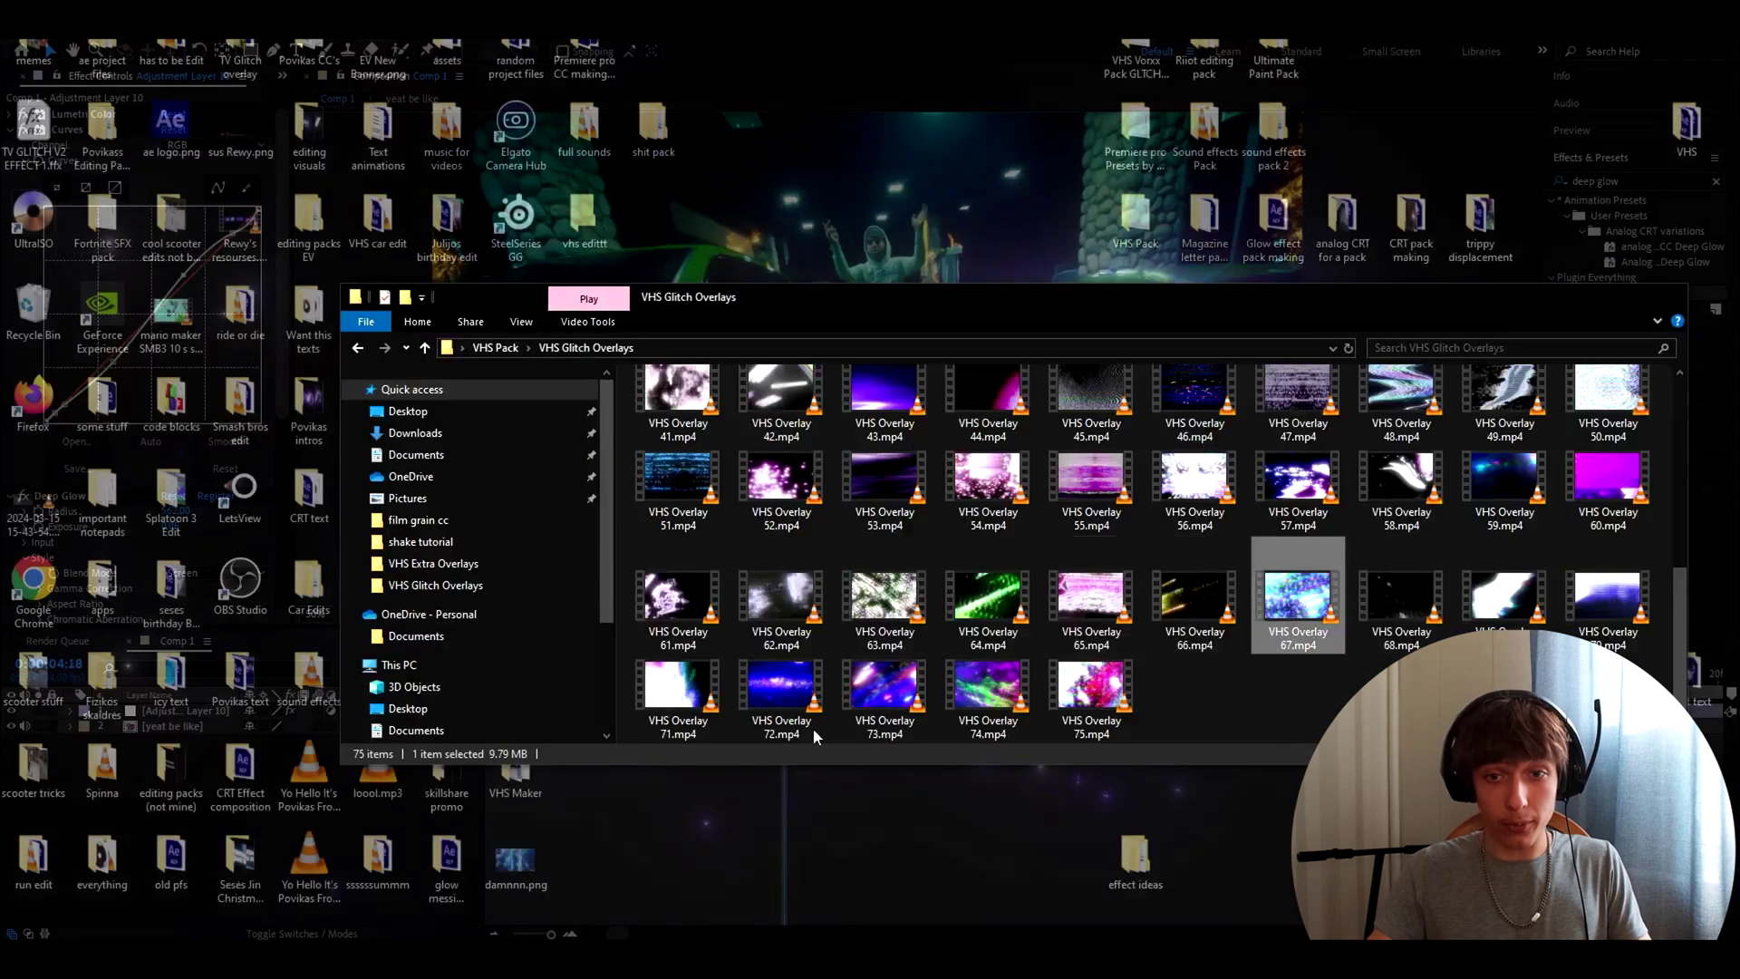
Add VHS Overlay 55.mp4 to the composition, starting around 4 seconds
{"action": "left_click", "coordinate": [558, 893]}
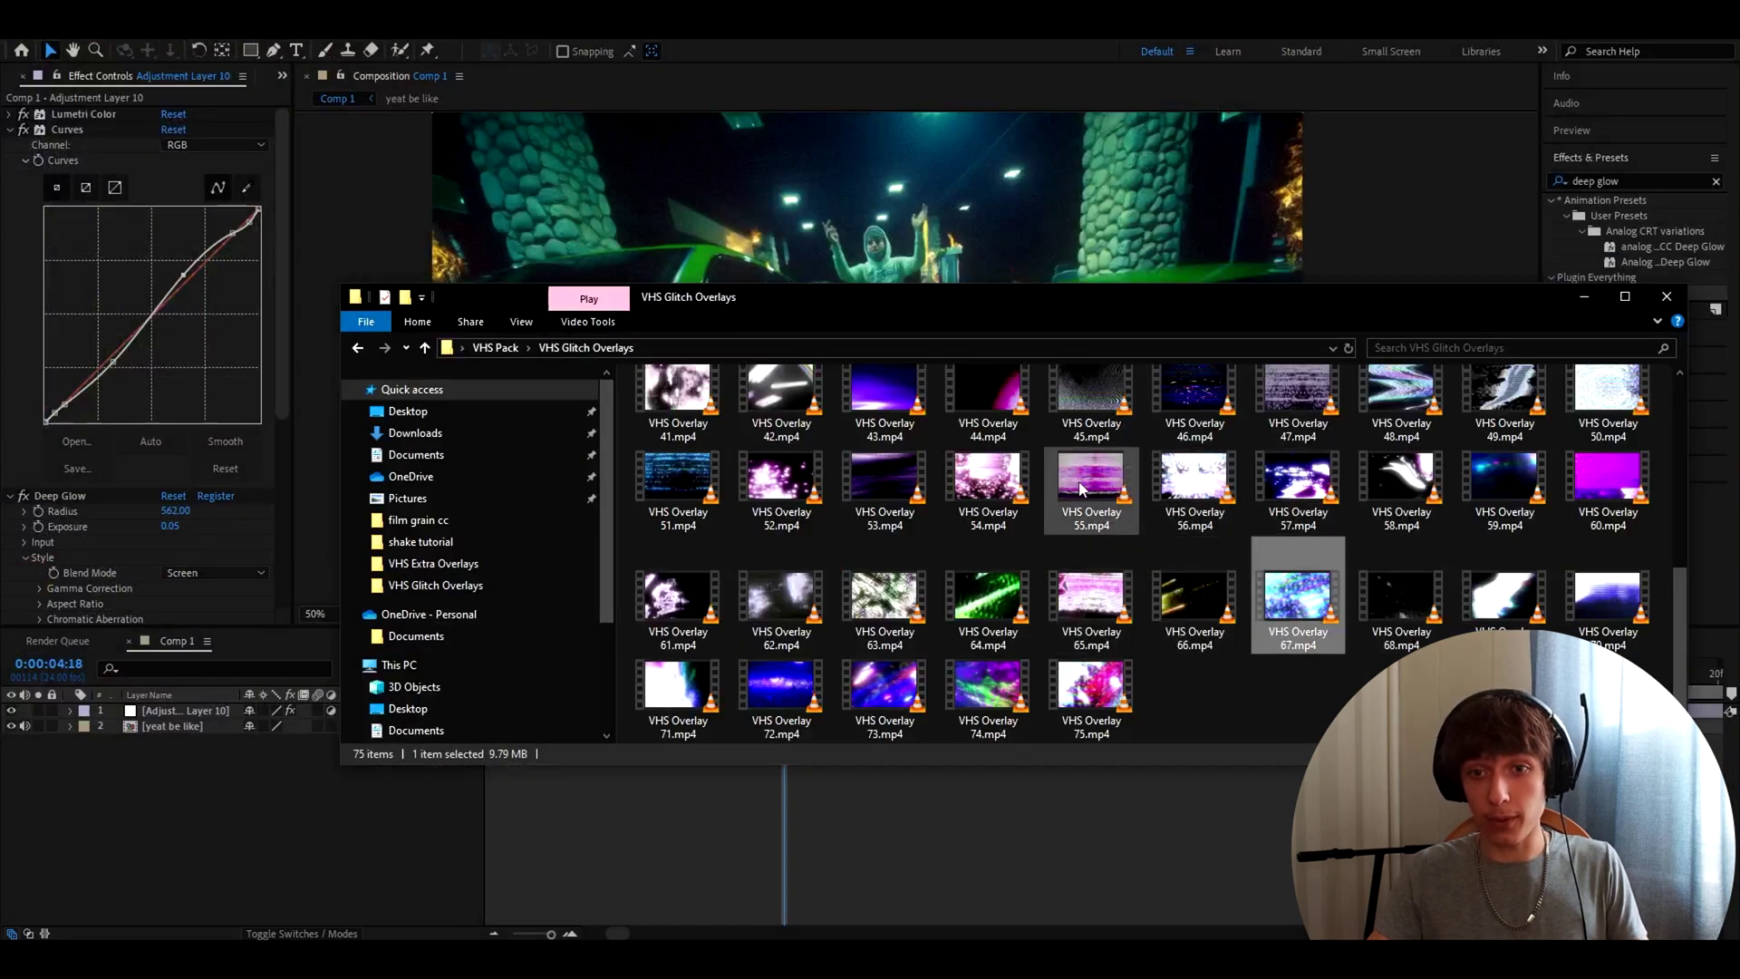
{"action": "left_click_drag", "start_coordinate": [1091, 477], "coordinate": [379, 740]}
{"action": "left_click_drag", "start_coordinate": [521, 710], "coordinate": [586, 717]}
{"action": "scroll", "coordinate": [660, 725], "scroll_direction": "up", "scroll_amount": 5}
Scale the VHS Overlay 55 layer to 50%
{"action": "key", "text": "ctrl+bracketleft"}
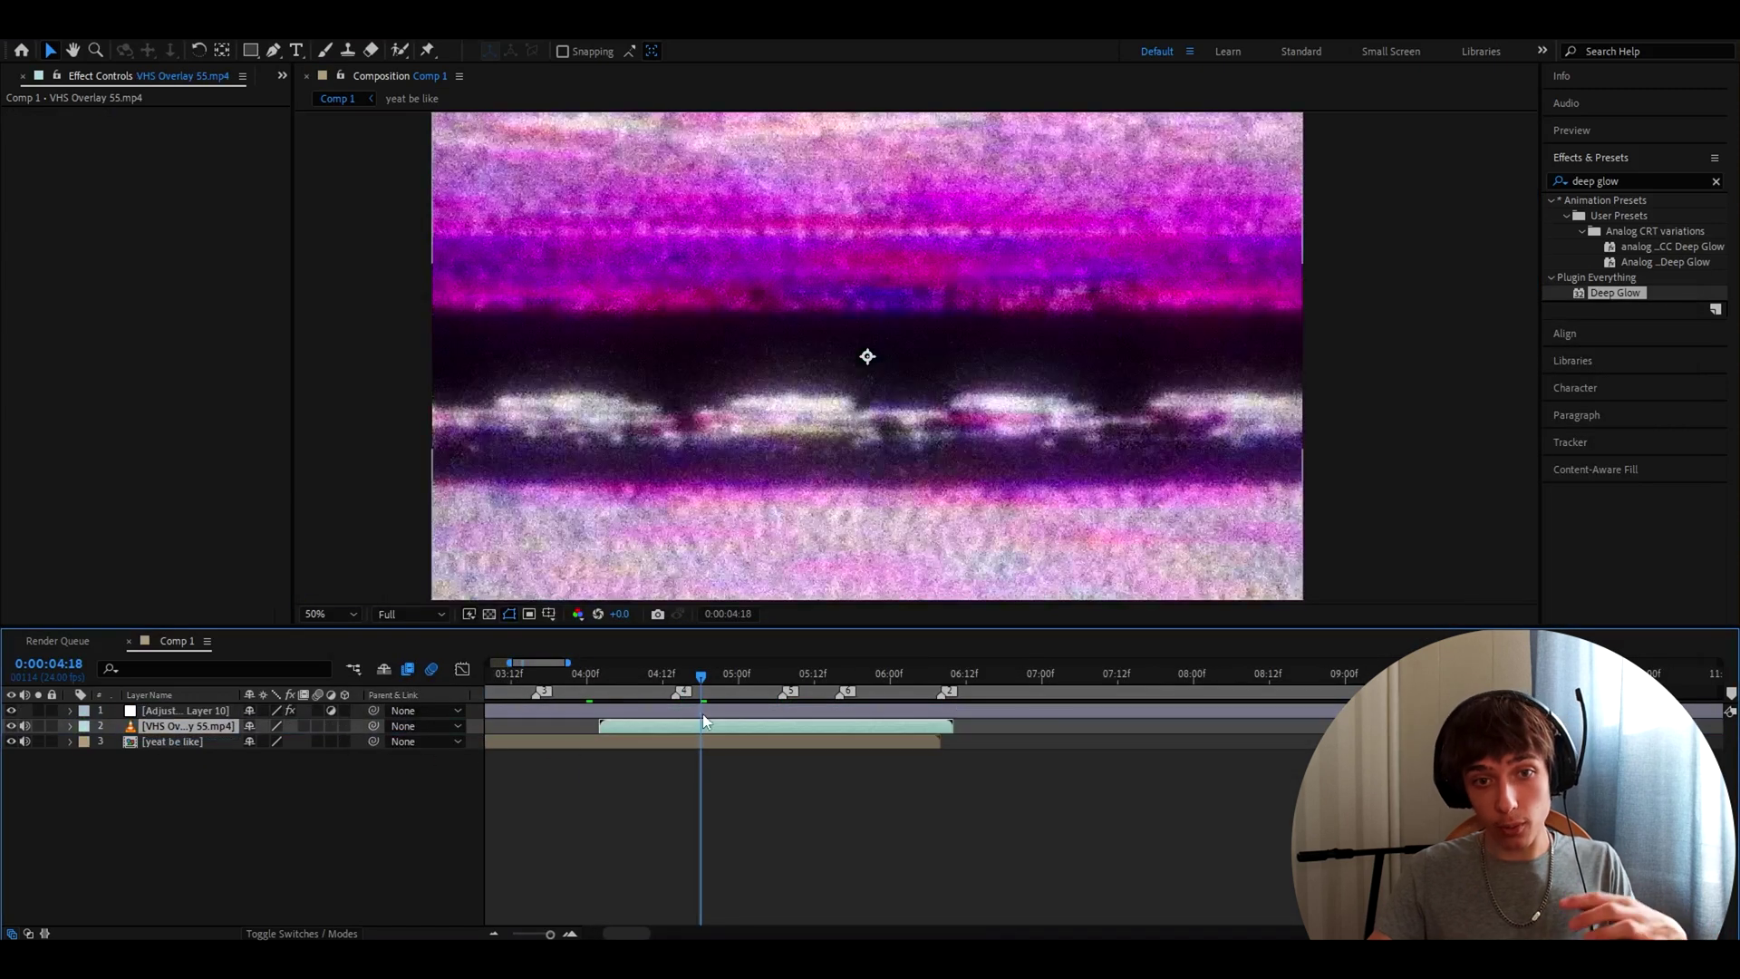
{"action": "key", "text": "s"}
{"action": "left_click", "coordinate": [274, 741]}
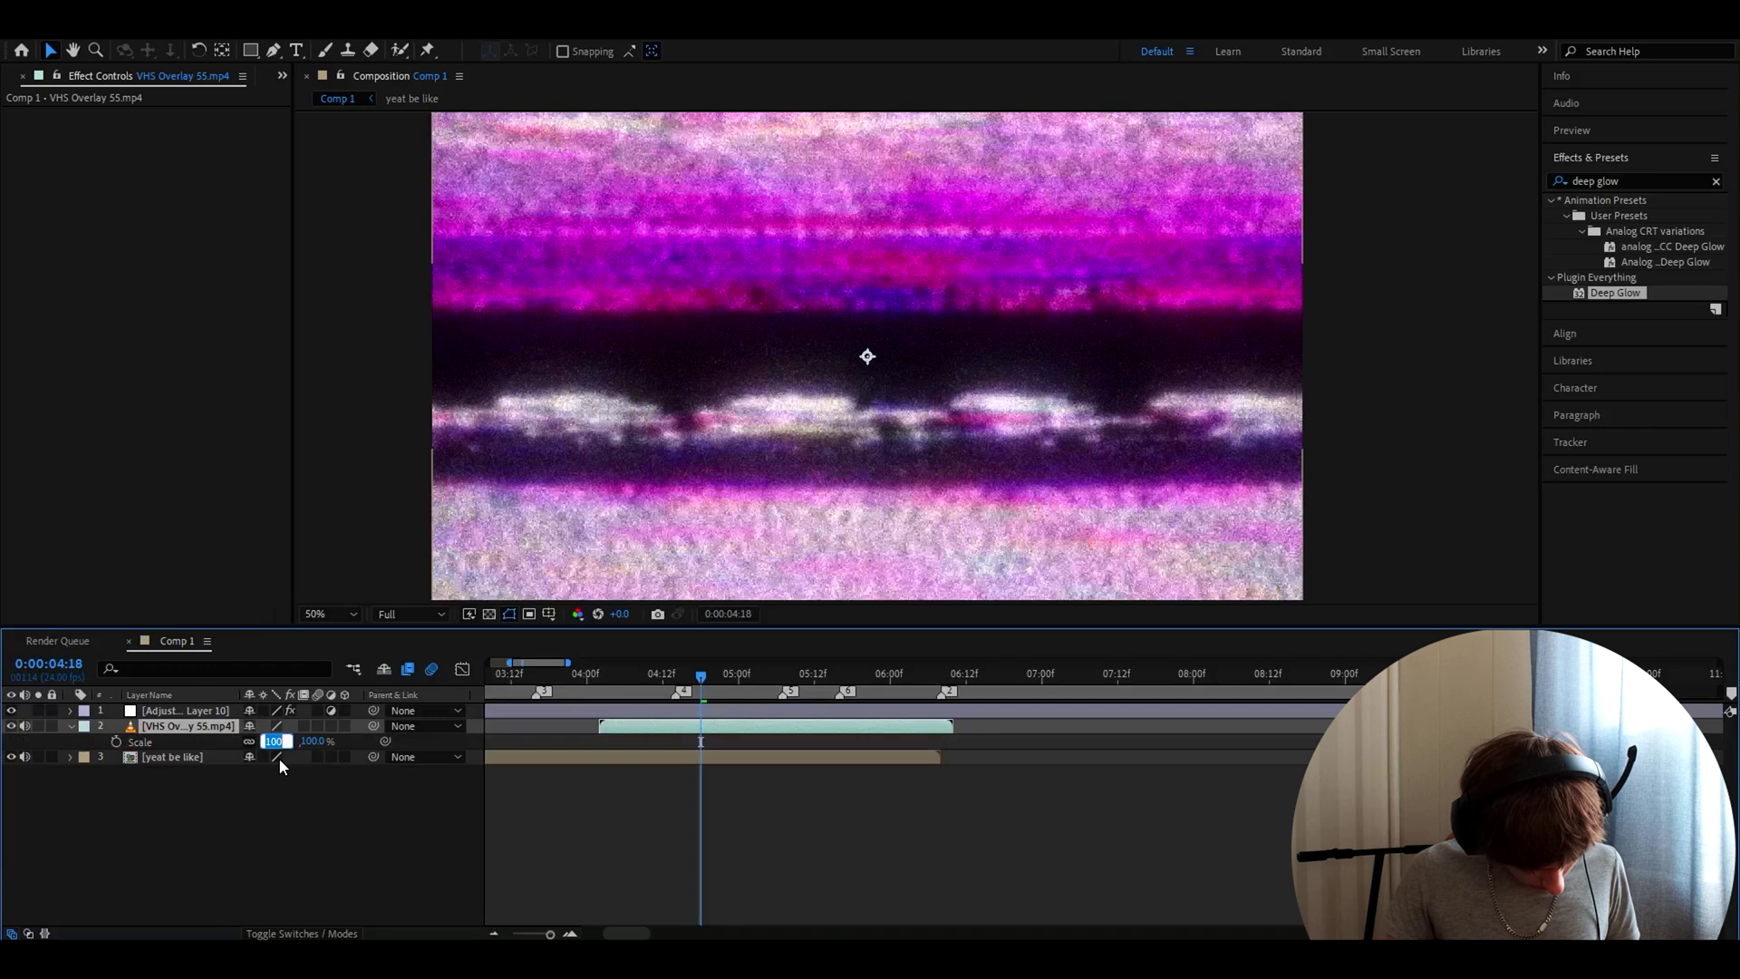
{"action": "type", "text": "50"}
{"action": "key", "text": "Return"}
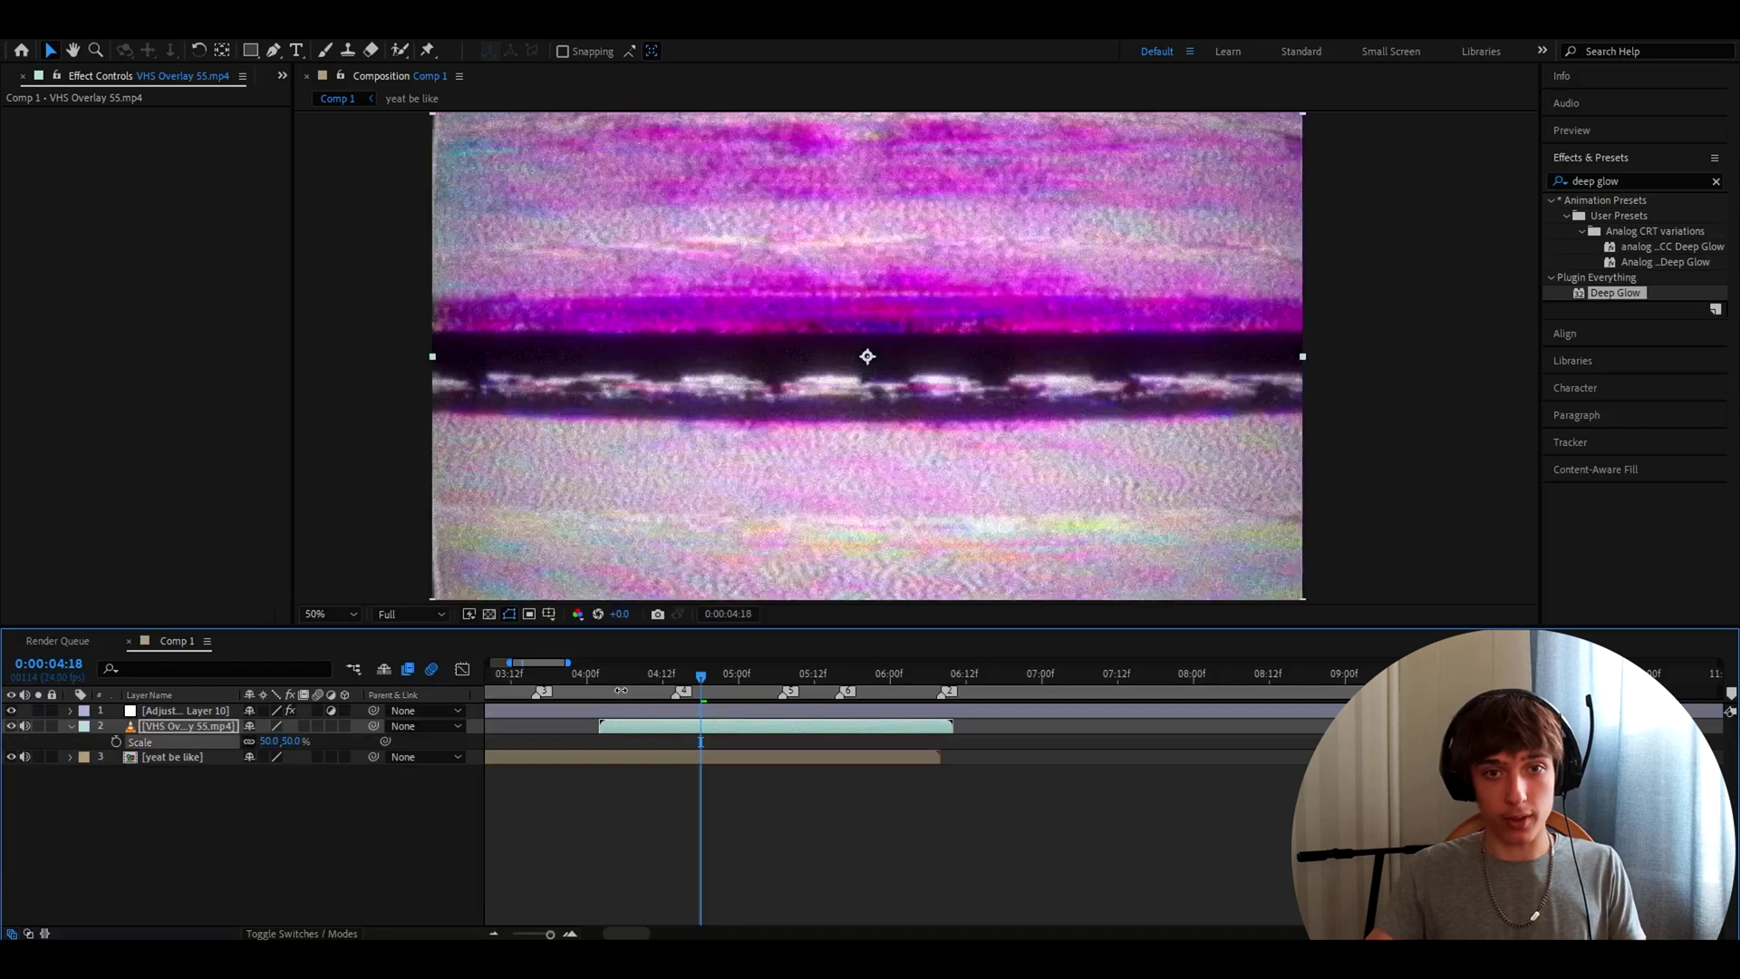
Set the overlay's blending mode to Overlay and preview the glitch texture
{"action": "right_click", "coordinate": [686, 737]}
{"action": "mouse_move", "coordinate": [752, 433]}
{"action": "left_click", "coordinate": [909, 524]}
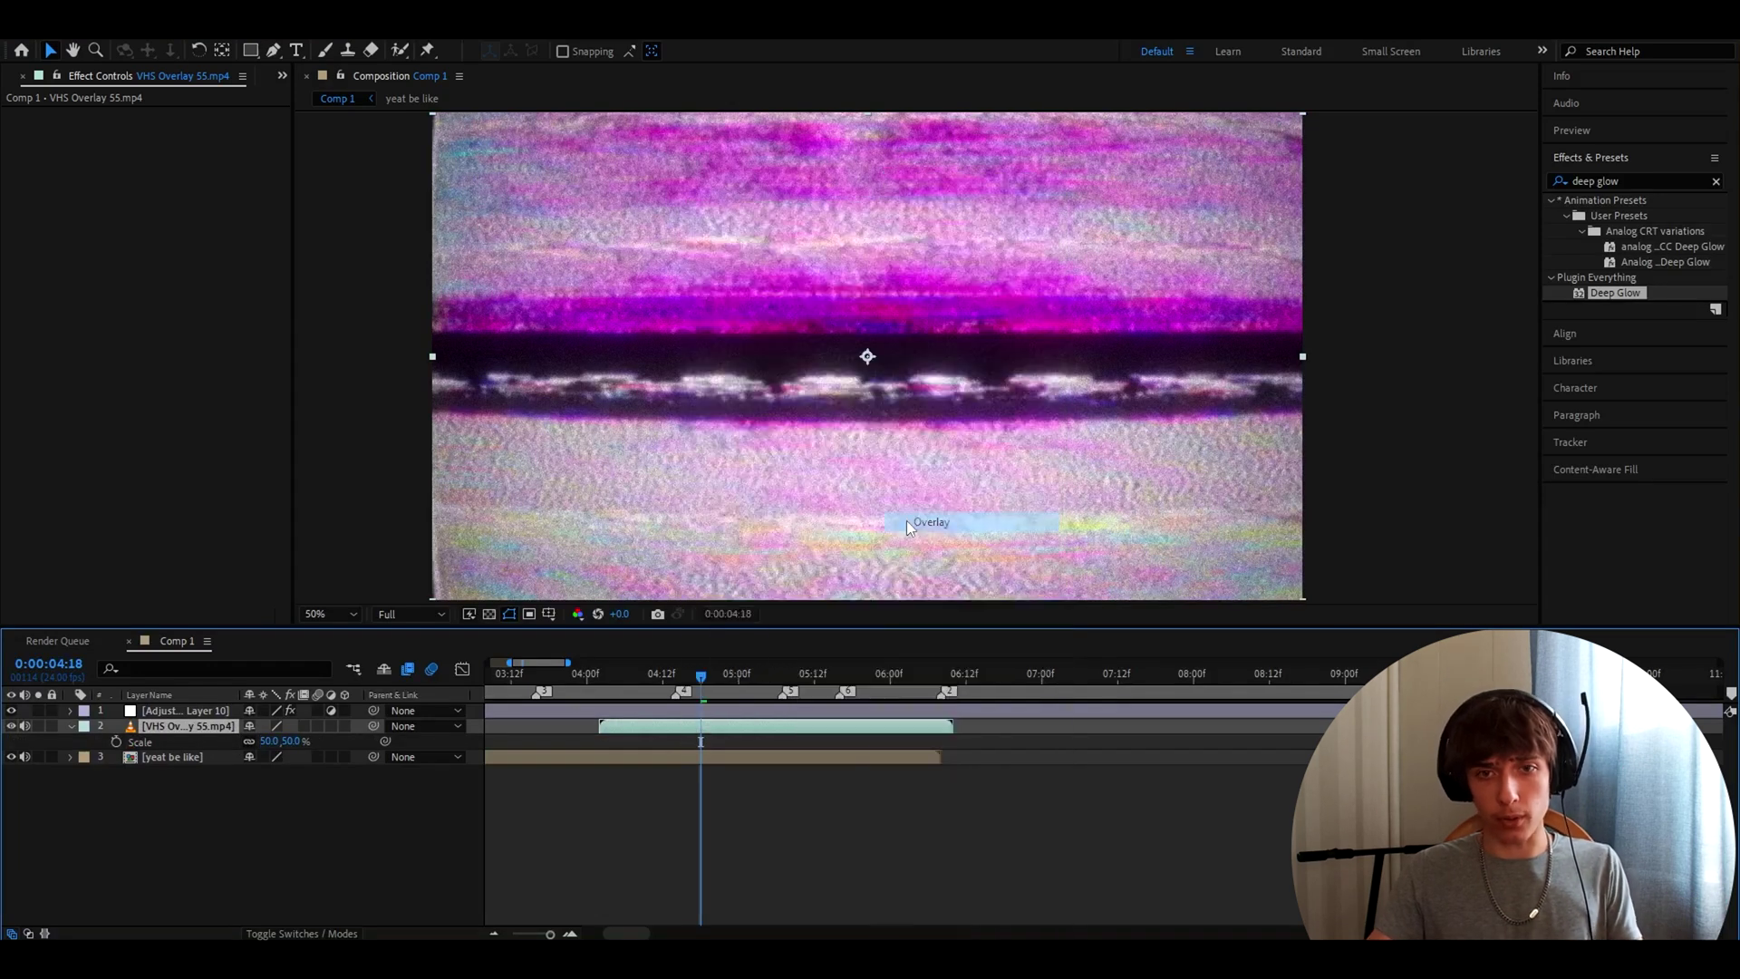
{"action": "left_click_drag", "start_coordinate": [701, 676], "coordinate": [803, 680]}
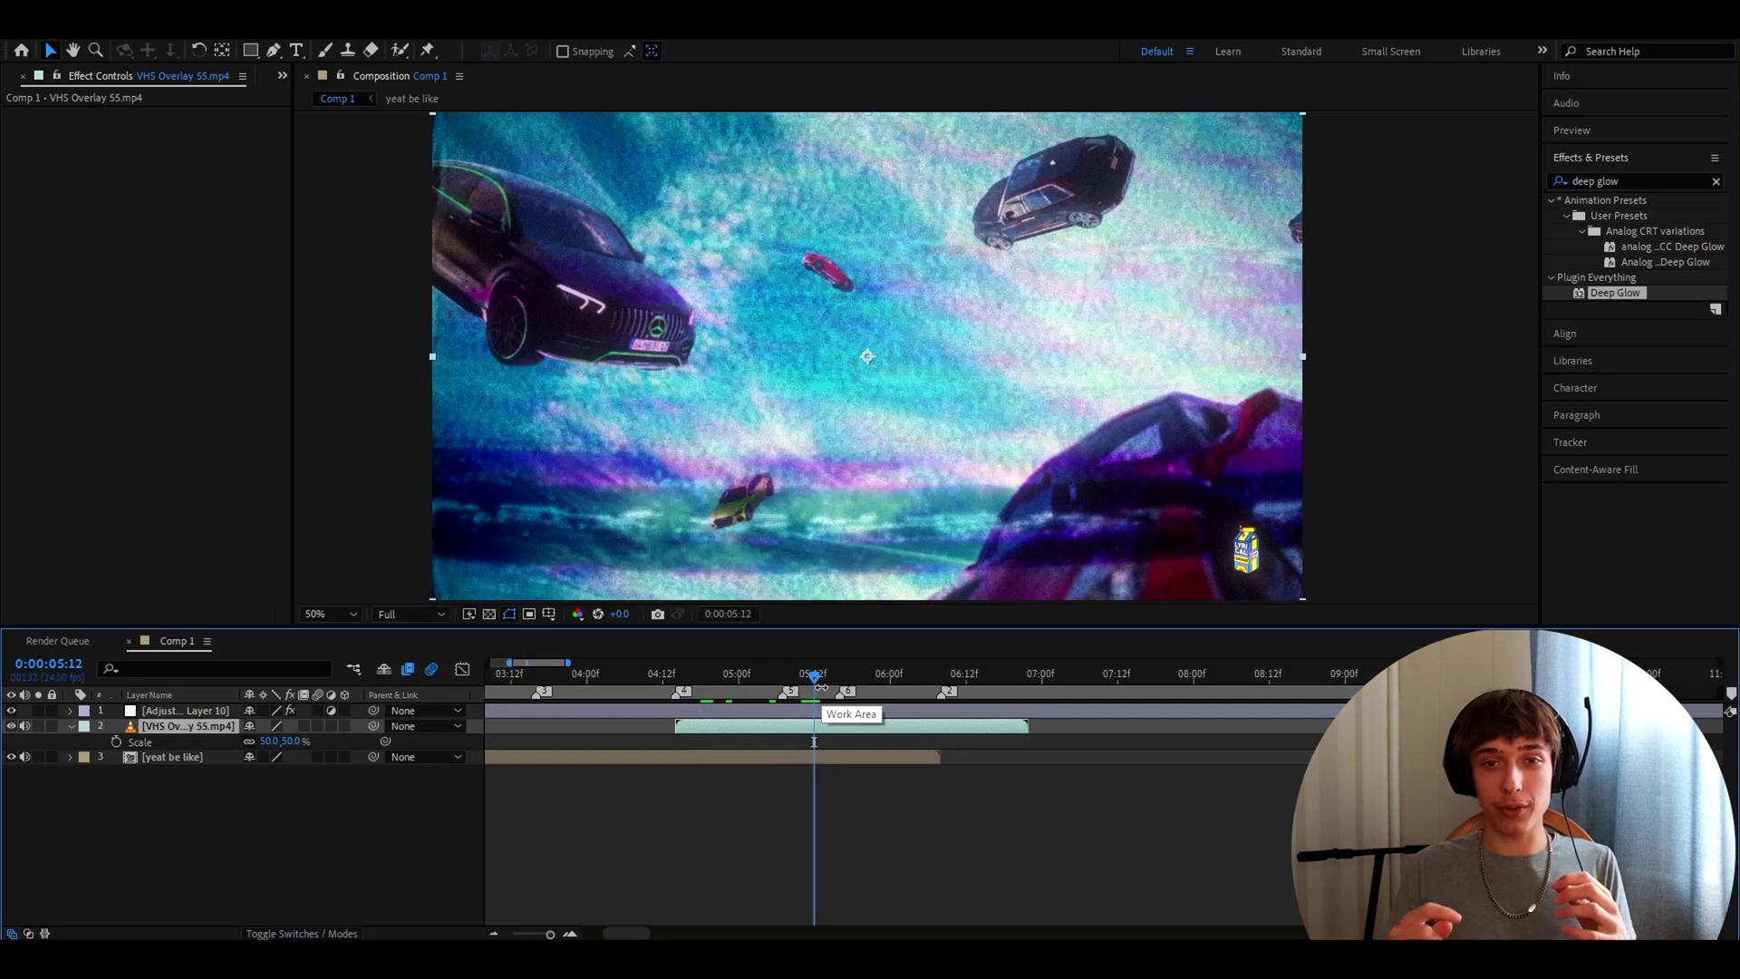
{"action": "mouse_move", "coordinate": [820, 686]}
{"action": "left_mouse_down"}
{"action": "mouse_move", "coordinate": [839, 678]}
{"action": "mouse_move", "coordinate": [791, 681]}
{"action": "left_mouse_up"}
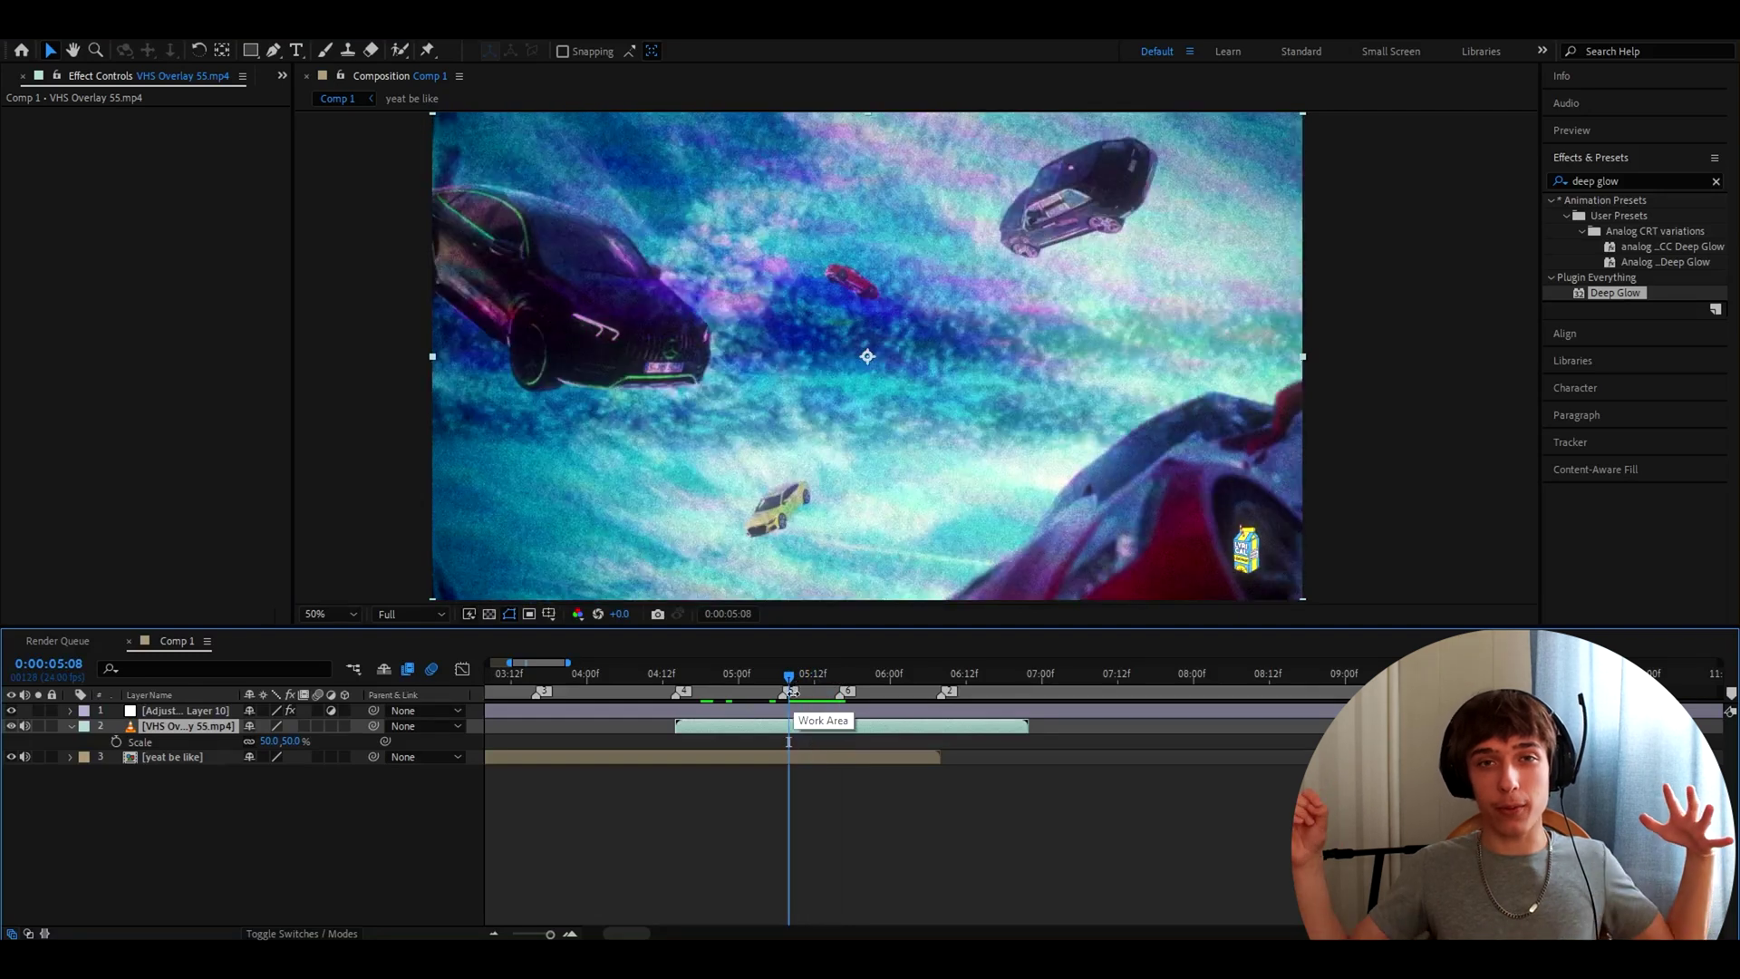